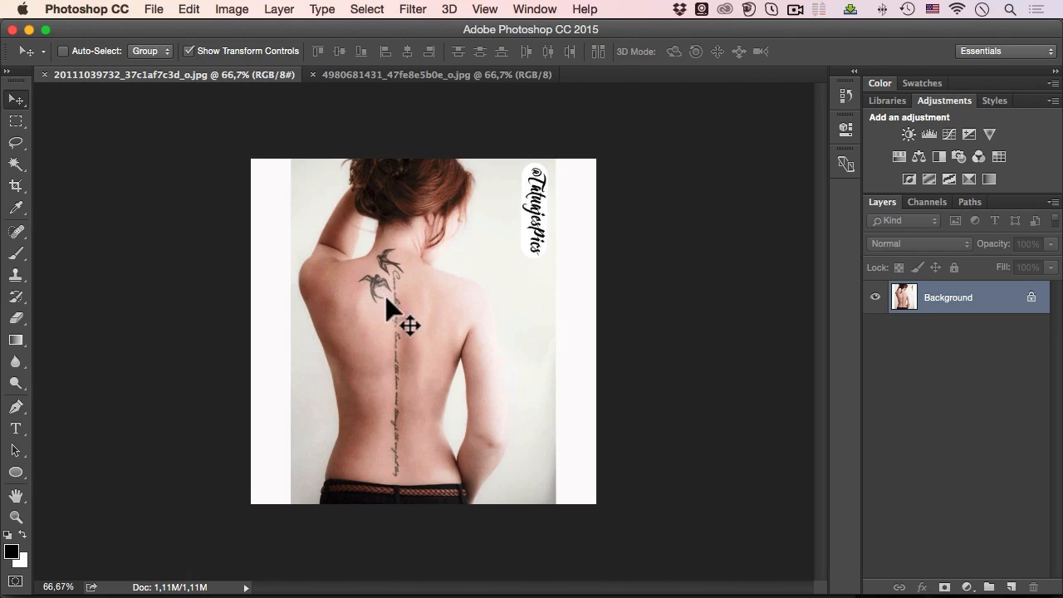
# Display the list of actions, enlarge it, and collapse the Evan Fotografie action set
pyautogui.click(537, 10)
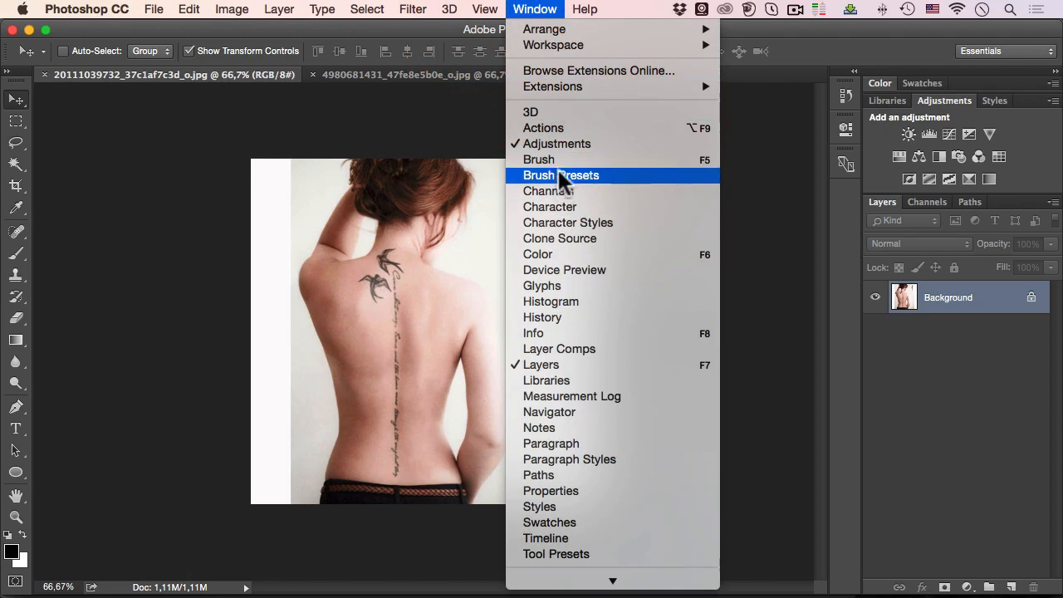
pyautogui.click(558, 128)
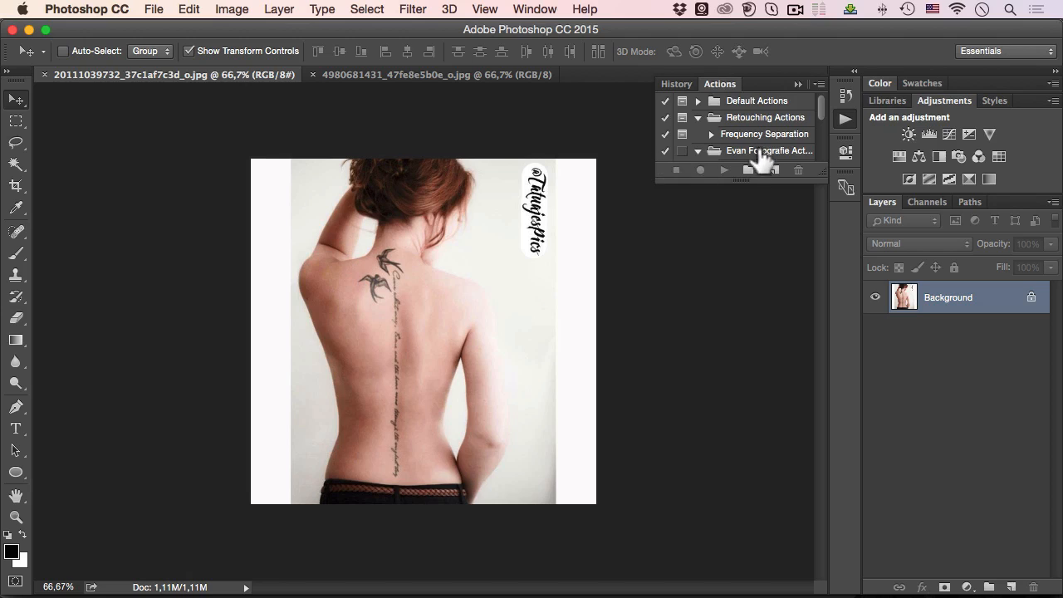
pyautogui.moveTo(743, 175); pyautogui.dragTo(708, 339)
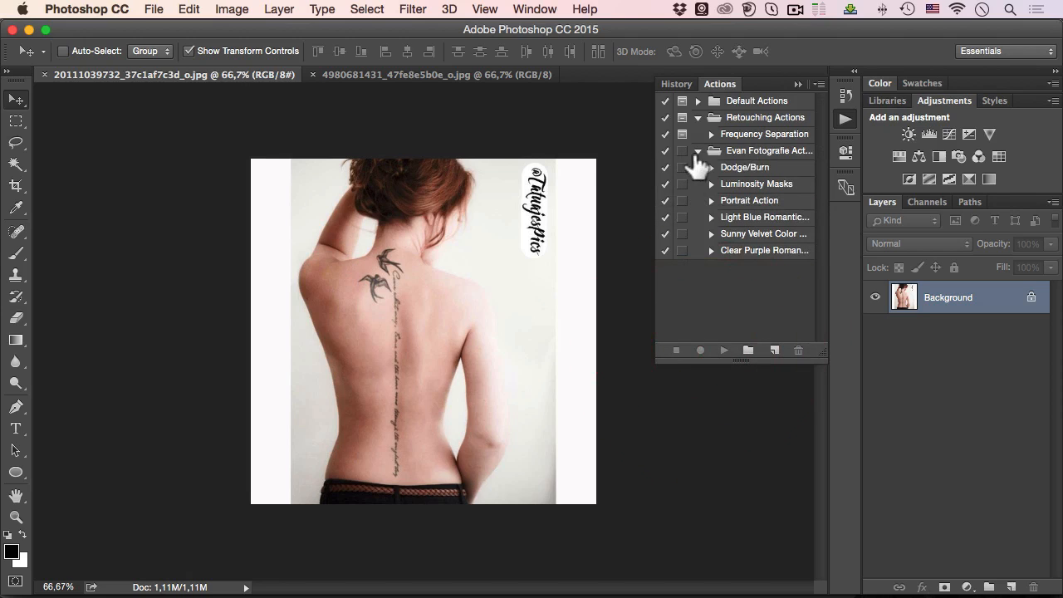
pyautogui.click(698, 151)
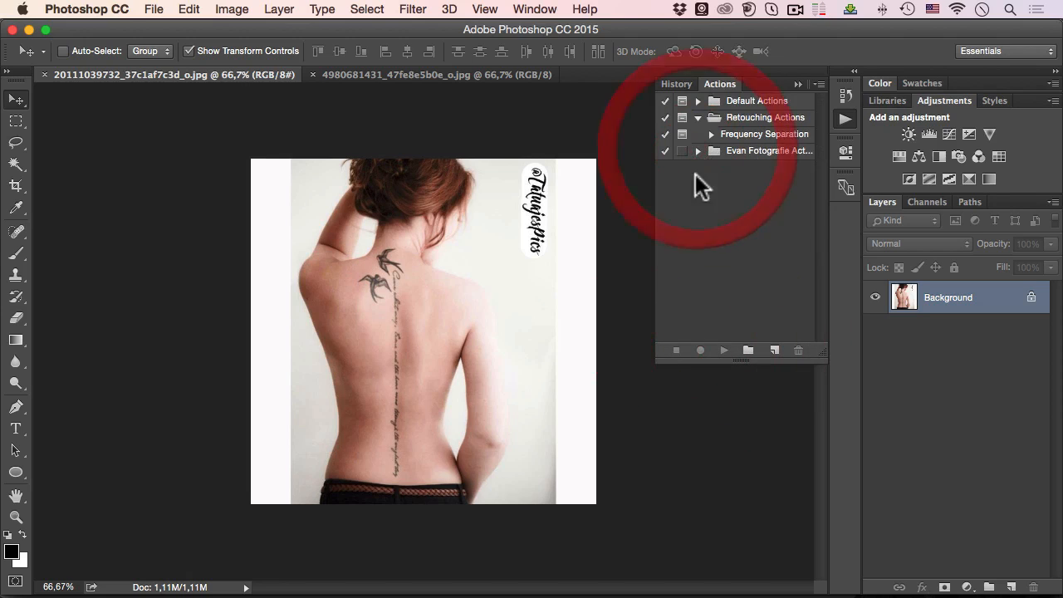
# Create a new action set named "Evan Tuts Actions"
pyautogui.click(725, 217)
pyautogui.click(748, 350)
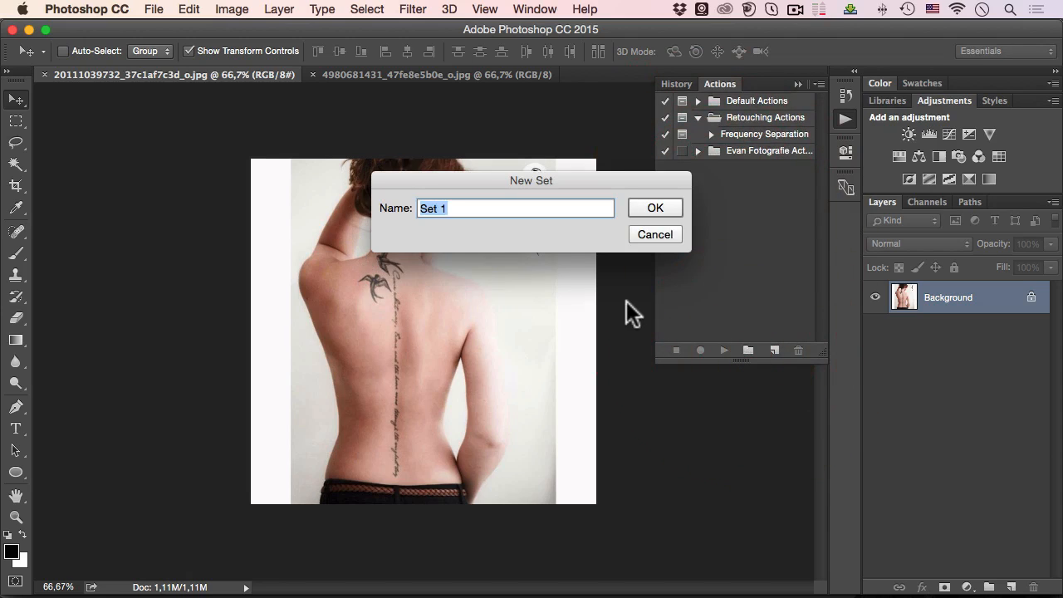
pyautogui.write('Eva')
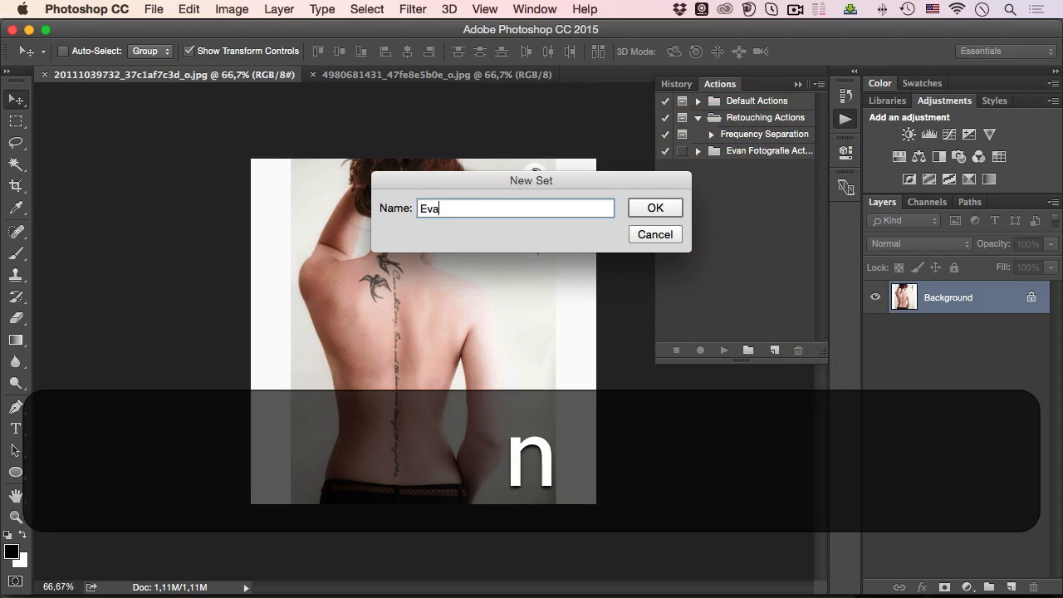
pyautogui.write('n Tuts ')
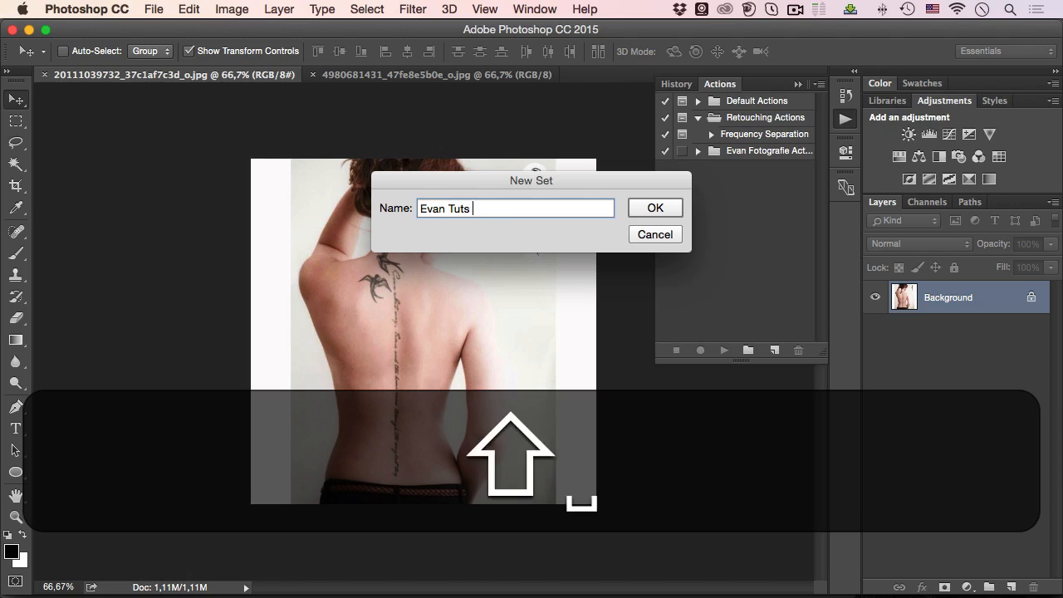
pyautogui.write('Actions')
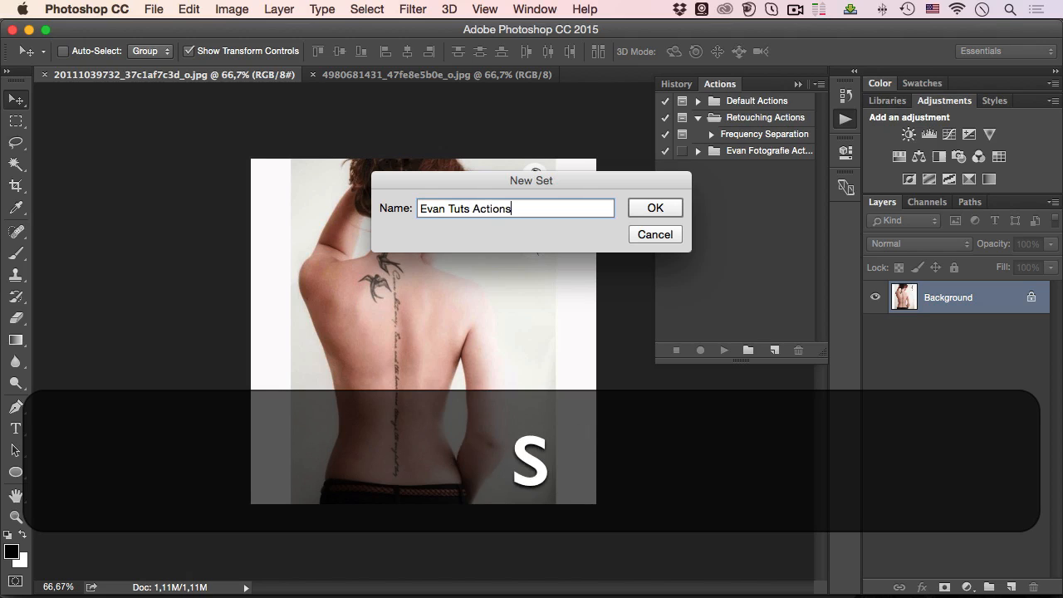
pyautogui.click(654, 207)
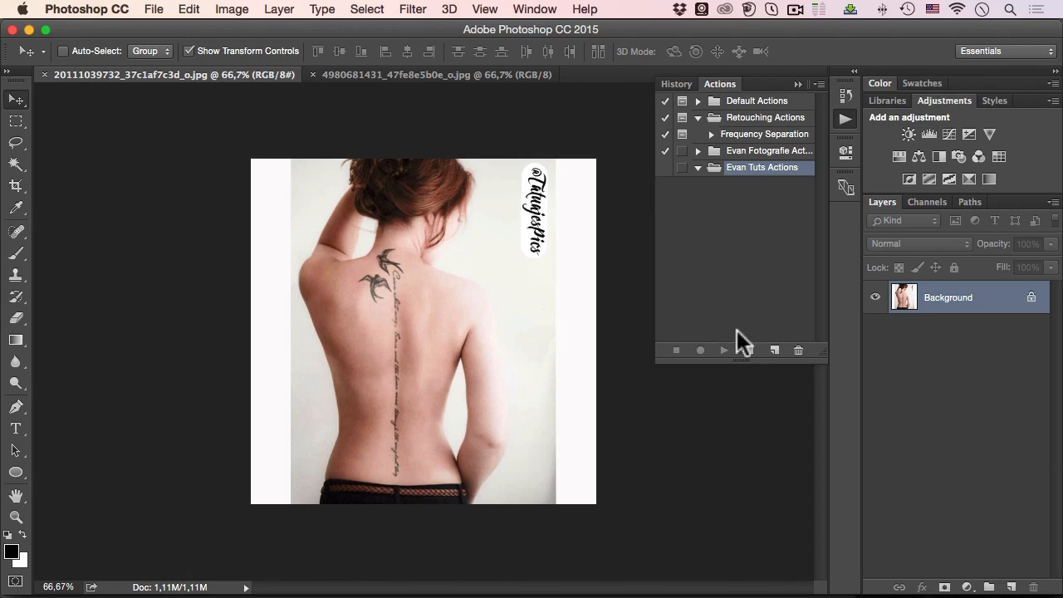
# Start recording a new action named "Erase Tatoos" in the Evan Tuts Actions set and put the actions list away
pyautogui.click(774, 350)
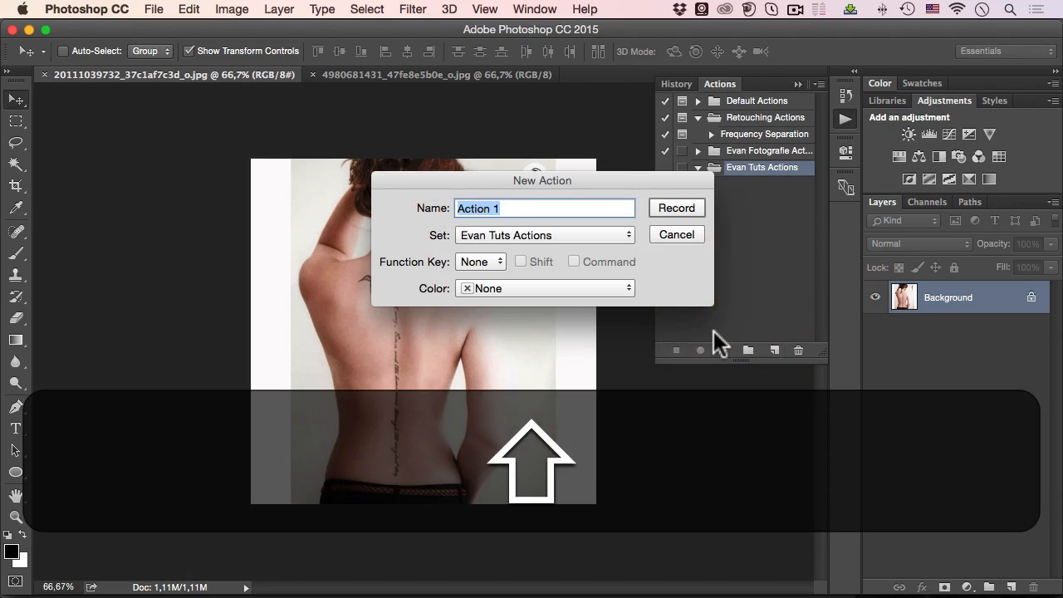
pyautogui.write('Erase Ta')
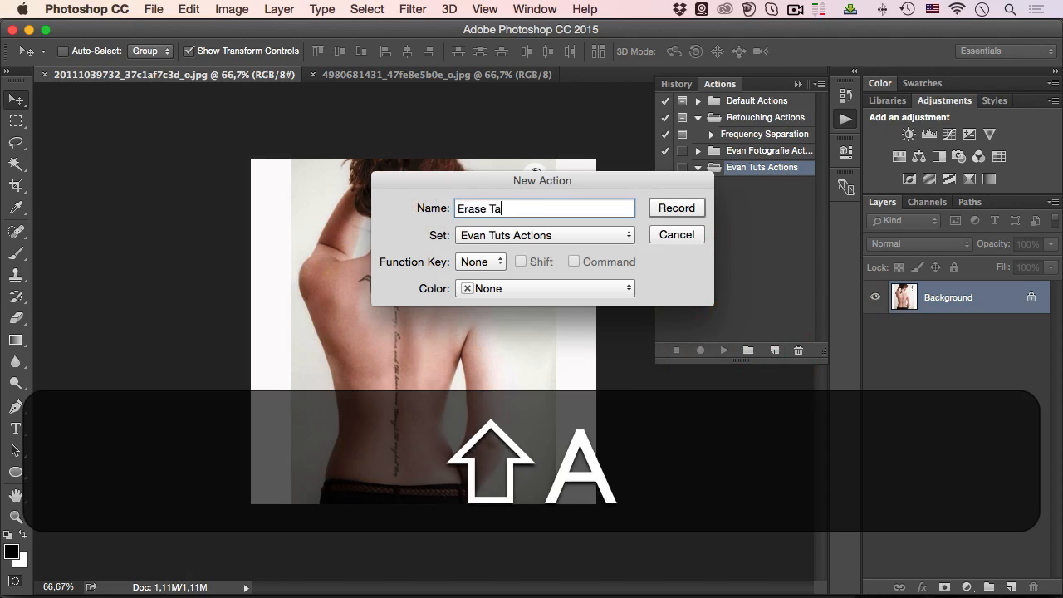
pyautogui.write('toos')
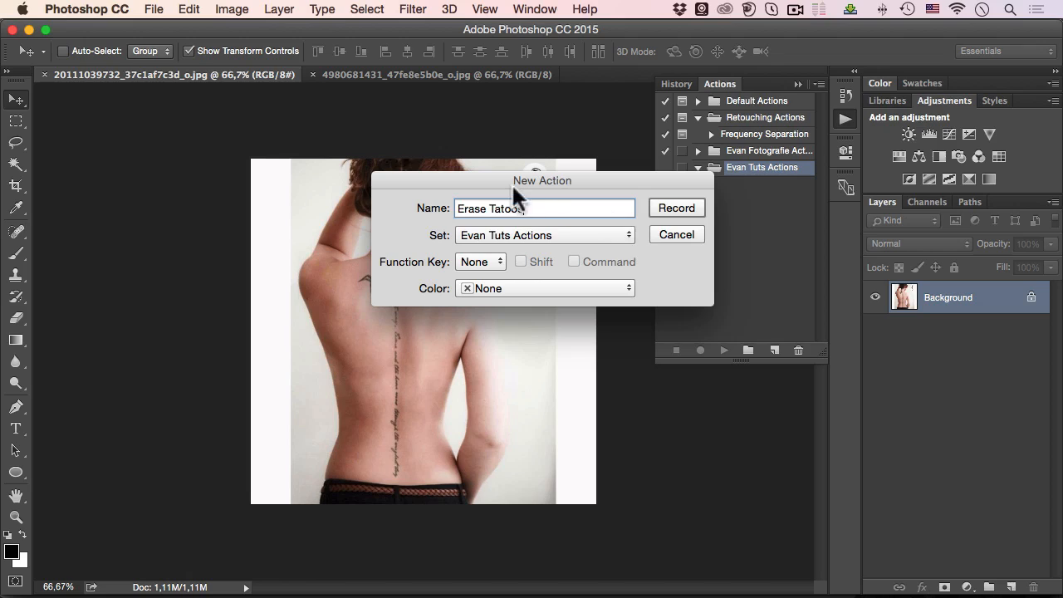
pyautogui.click(671, 204)
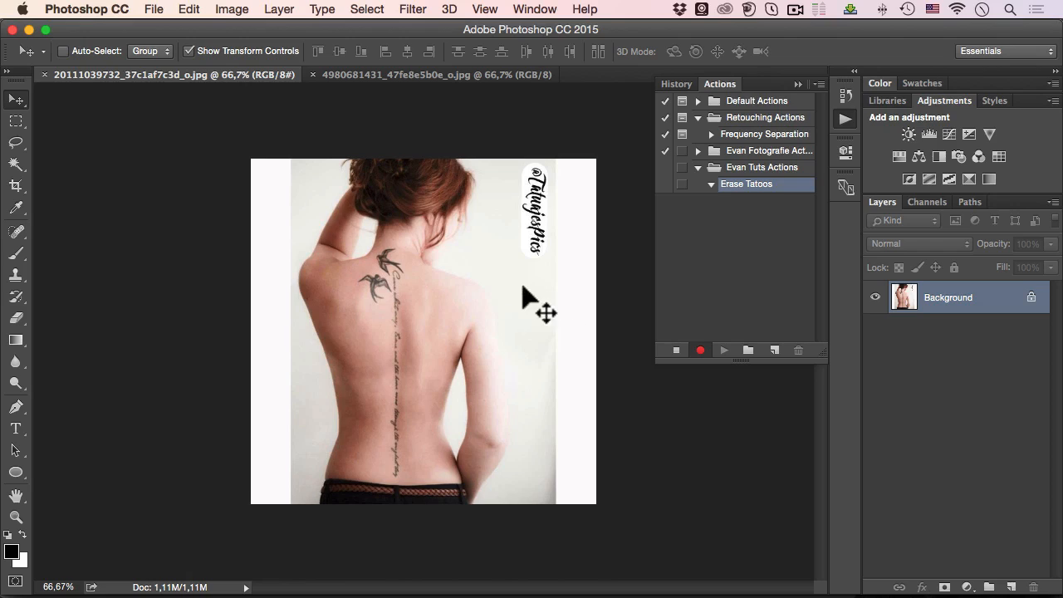
pyautogui.click(700, 350)
pyautogui.click(846, 119)
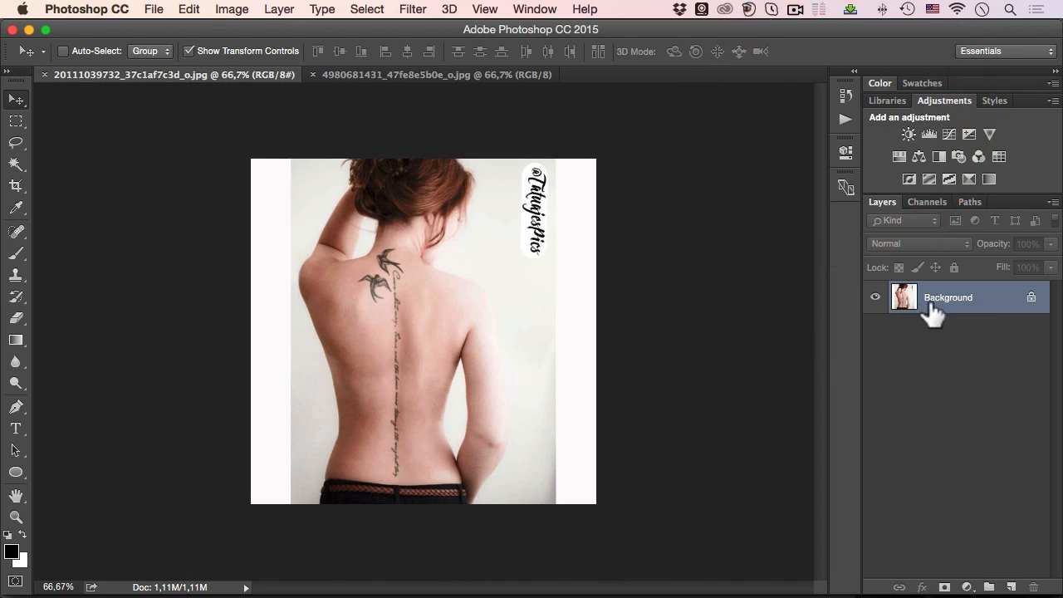
# Duplicate the Background layer twice and rename the uppermost copy as "Texture"
pyautogui.press('super')
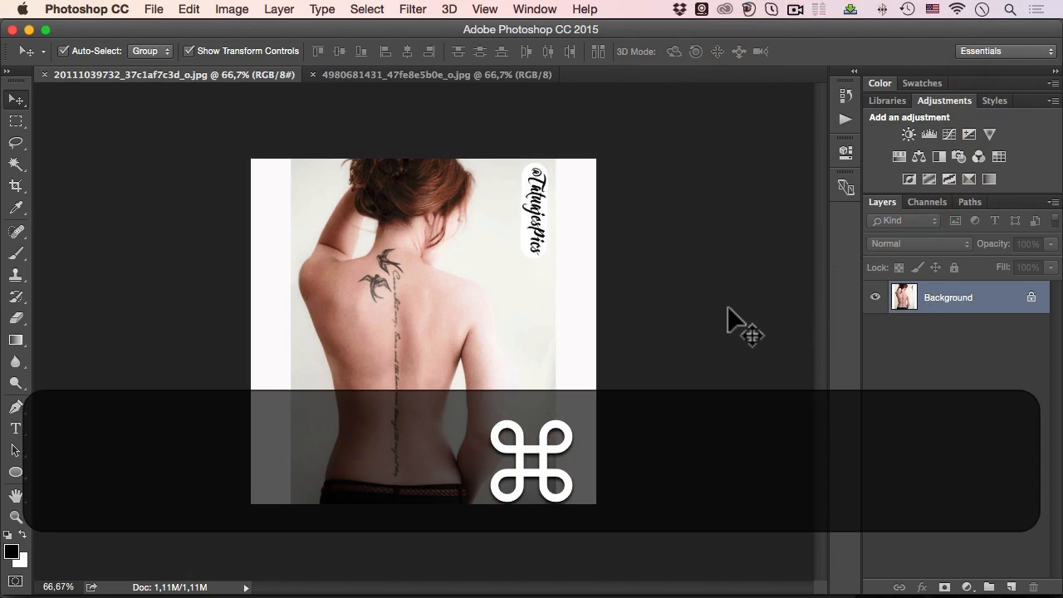
pyautogui.press('super+j')
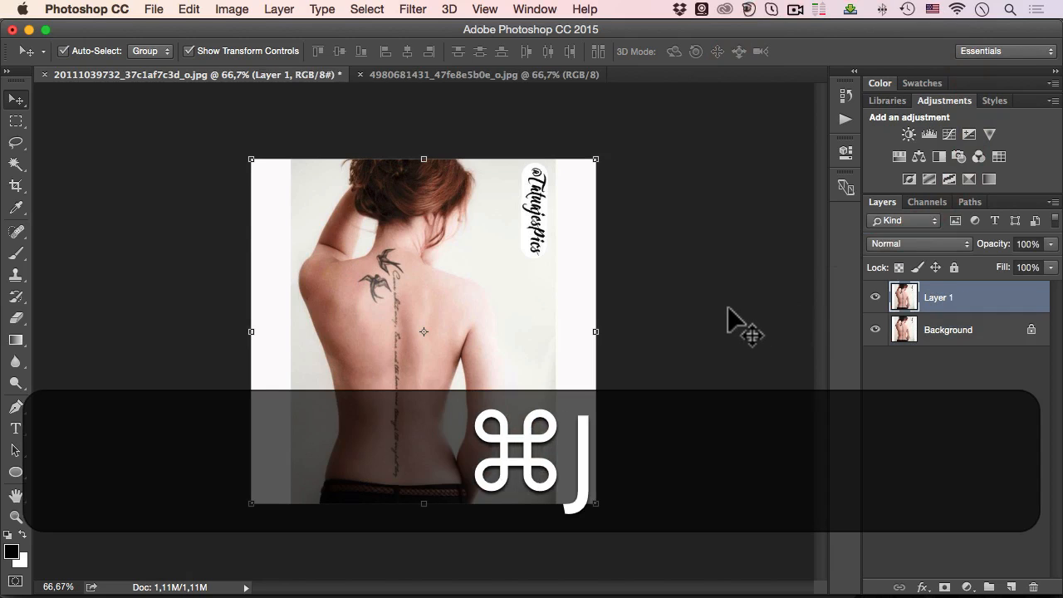
pyautogui.press('super+j')
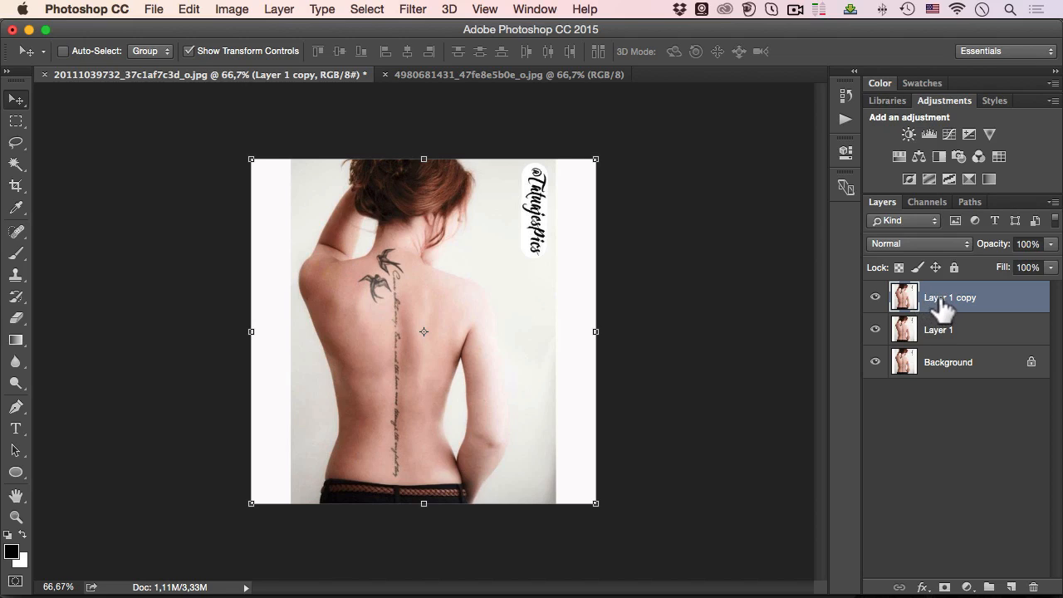
pyautogui.doubleClick(940, 299)
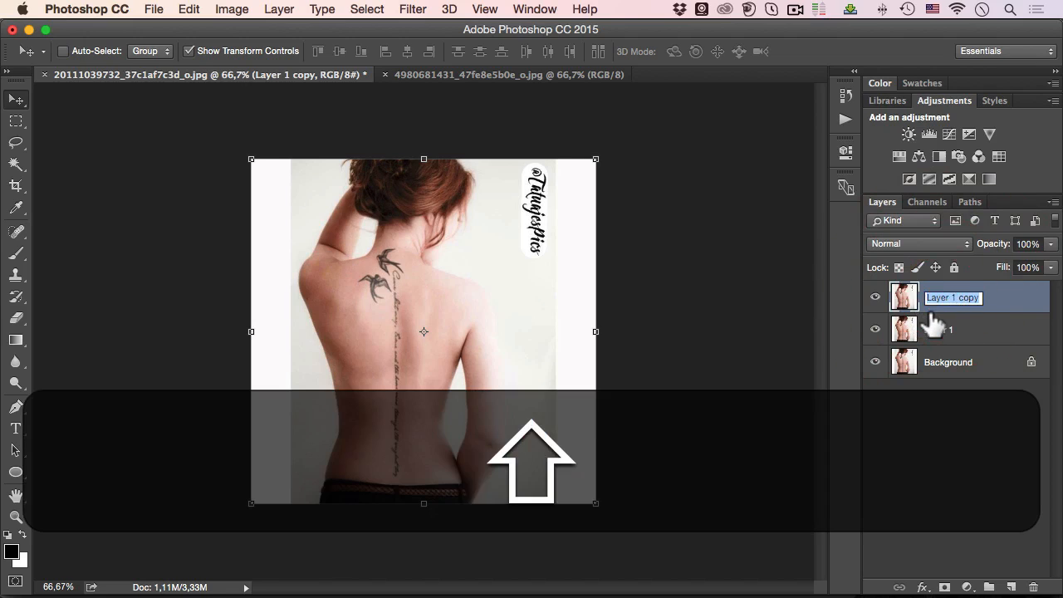
pyautogui.write('Texture')
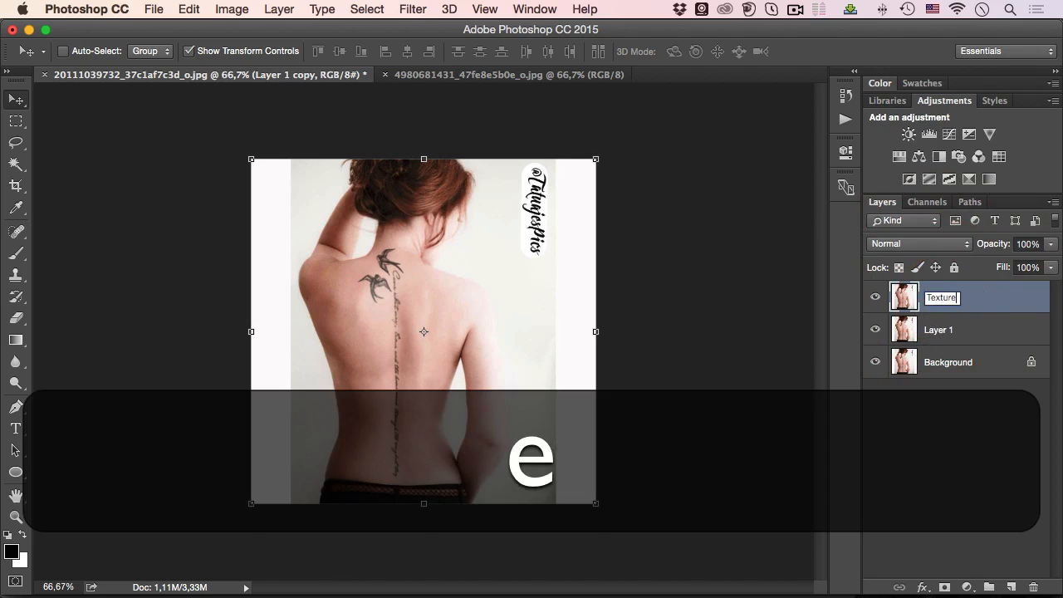
pyautogui.press('Return')
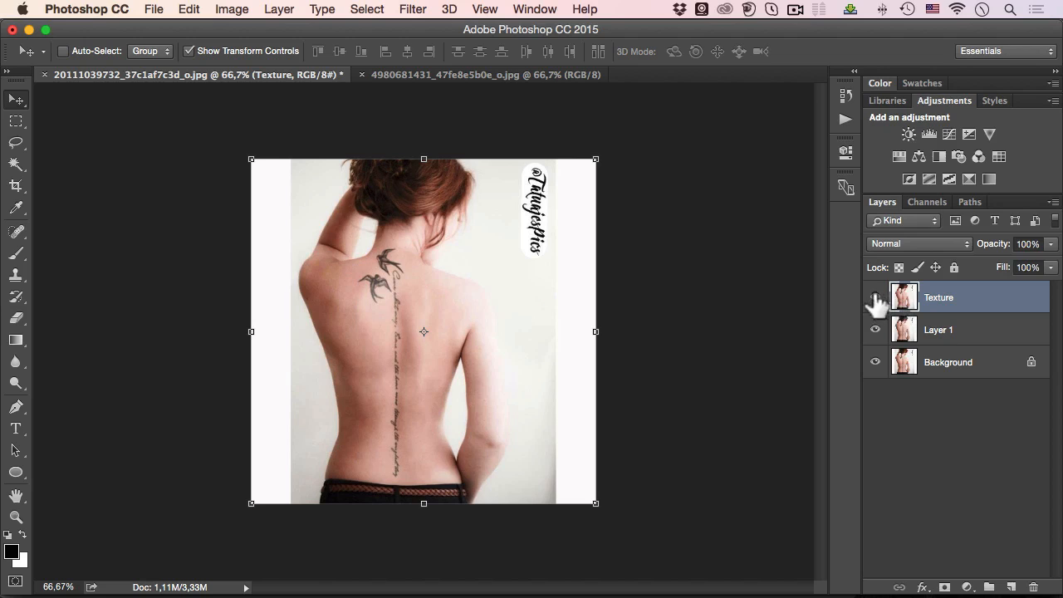
# Hide the Texture layer and rename Layer 1 as "Color Tones", checking the steps recorded in the action
pyautogui.click(875, 299)
pyautogui.click(938, 332)
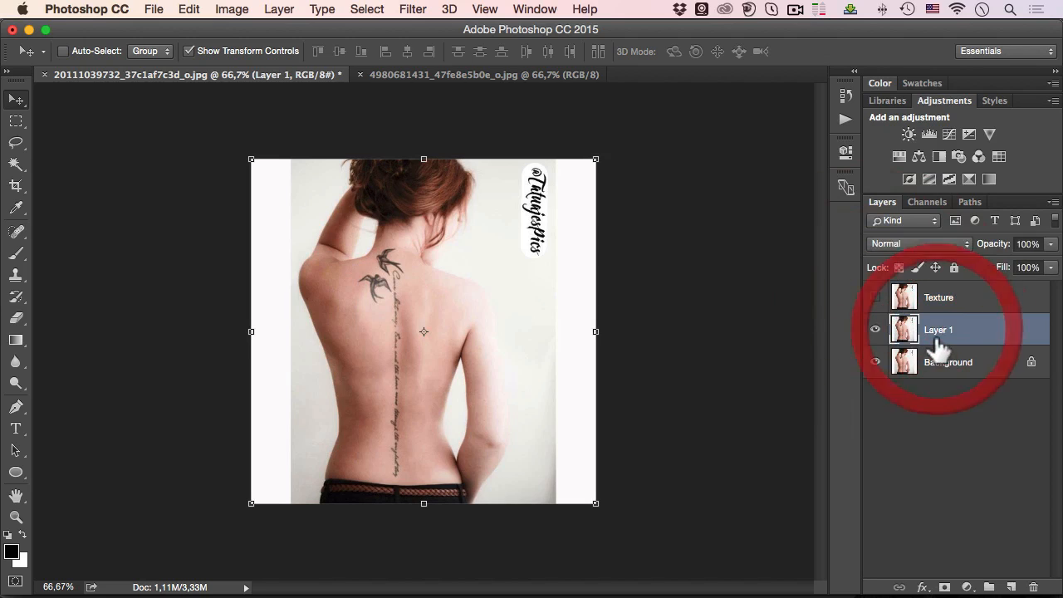
pyautogui.doubleClick(937, 332)
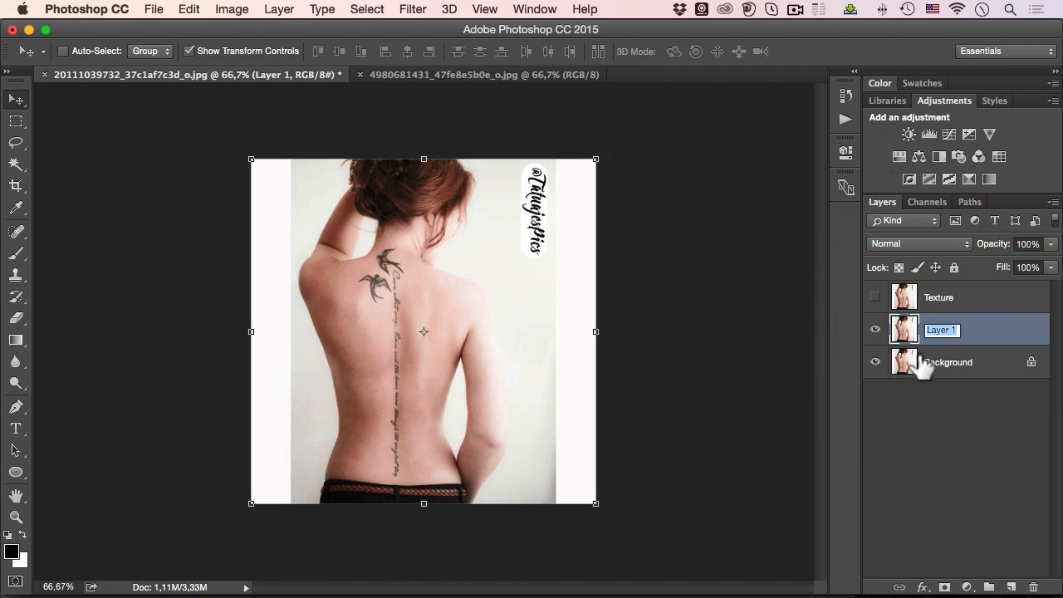
pyautogui.write('Color ')
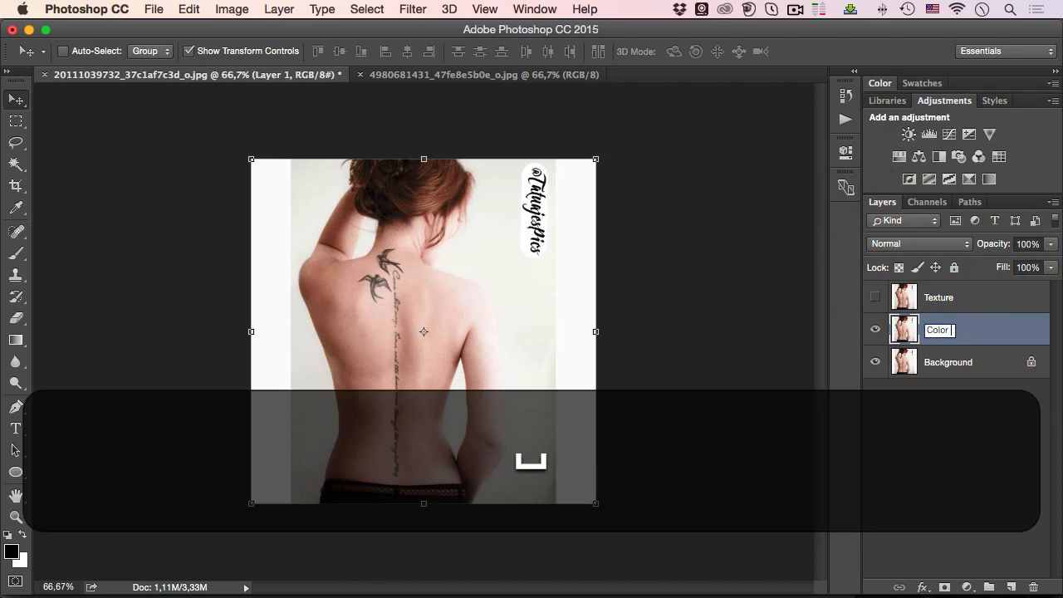
pyautogui.write('Tones')
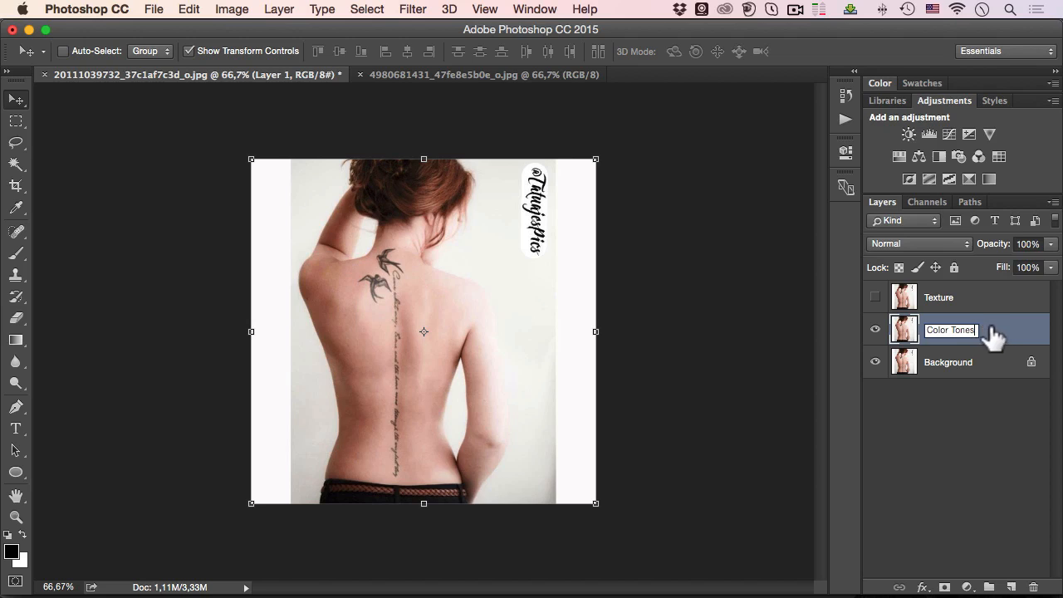
pyautogui.click(993, 336)
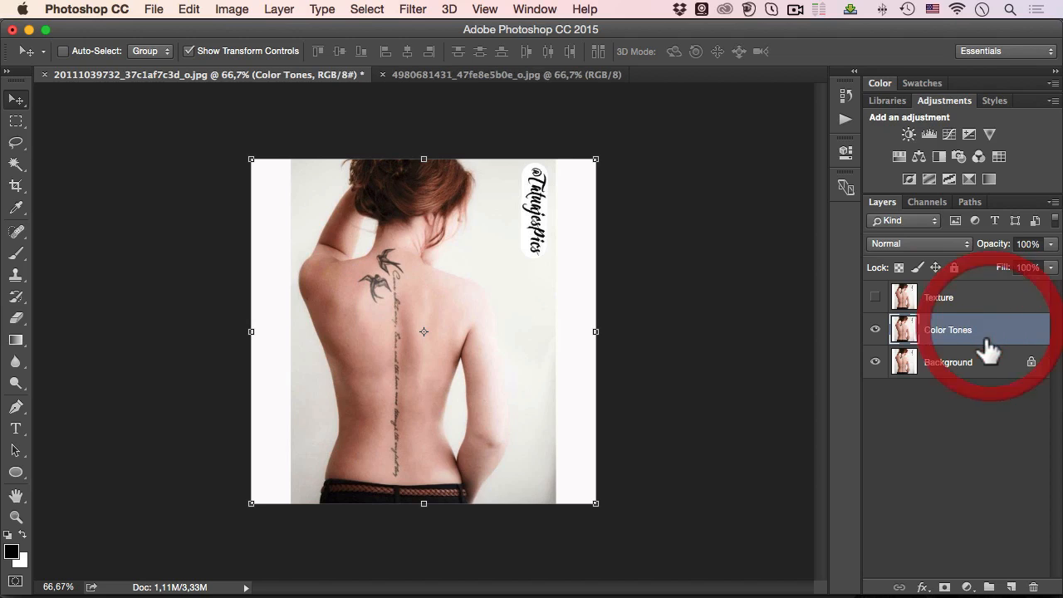
pyautogui.click(845, 120)
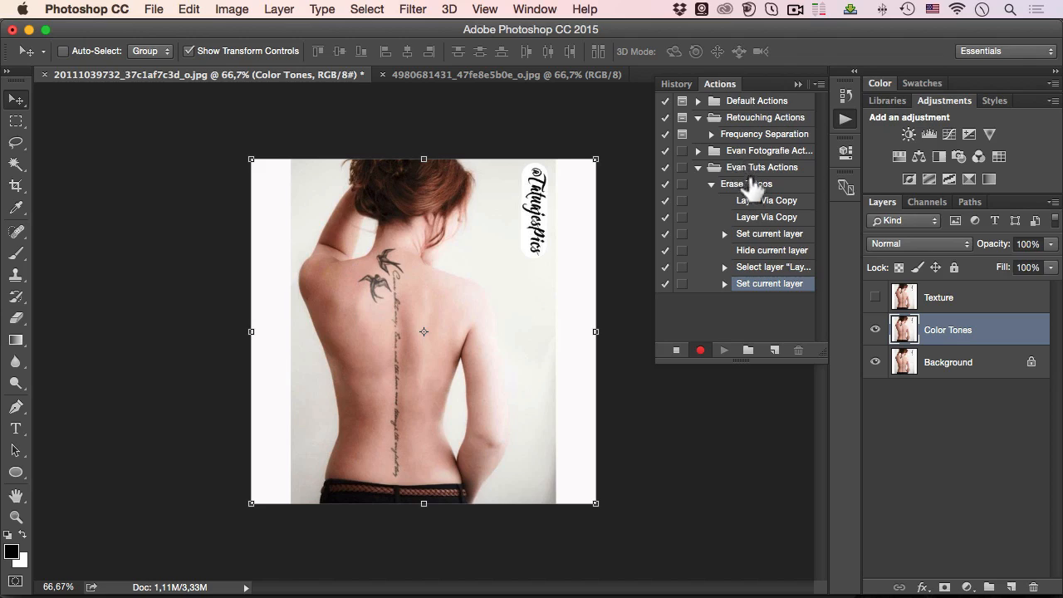
pyautogui.click(844, 119)
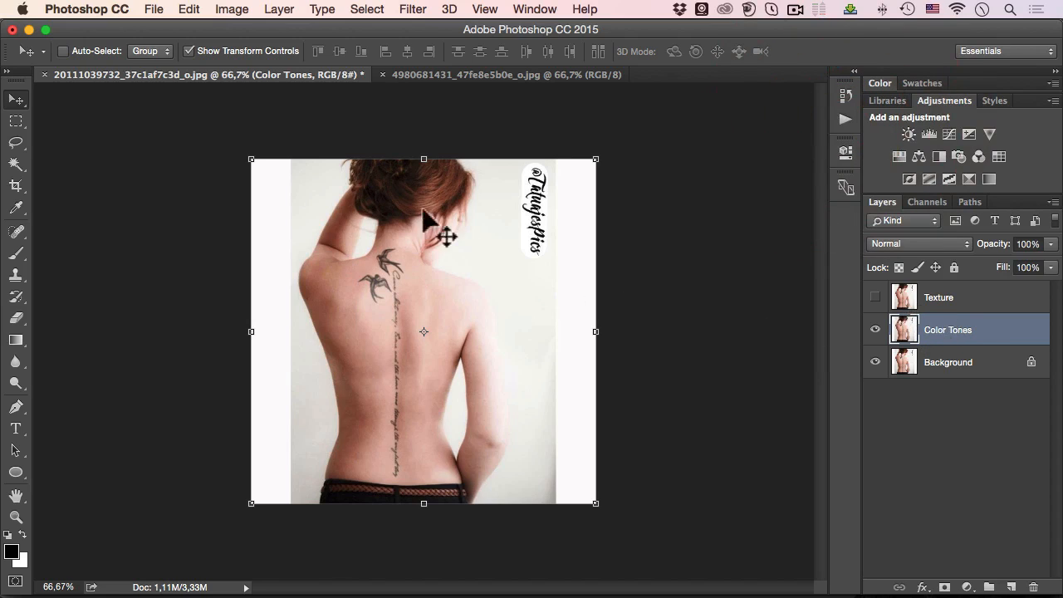
# Apply a Surface Blur with a radius of 5 pixels and a threshold of 15 levels to the Color Tones layer
pyautogui.click(413, 13)
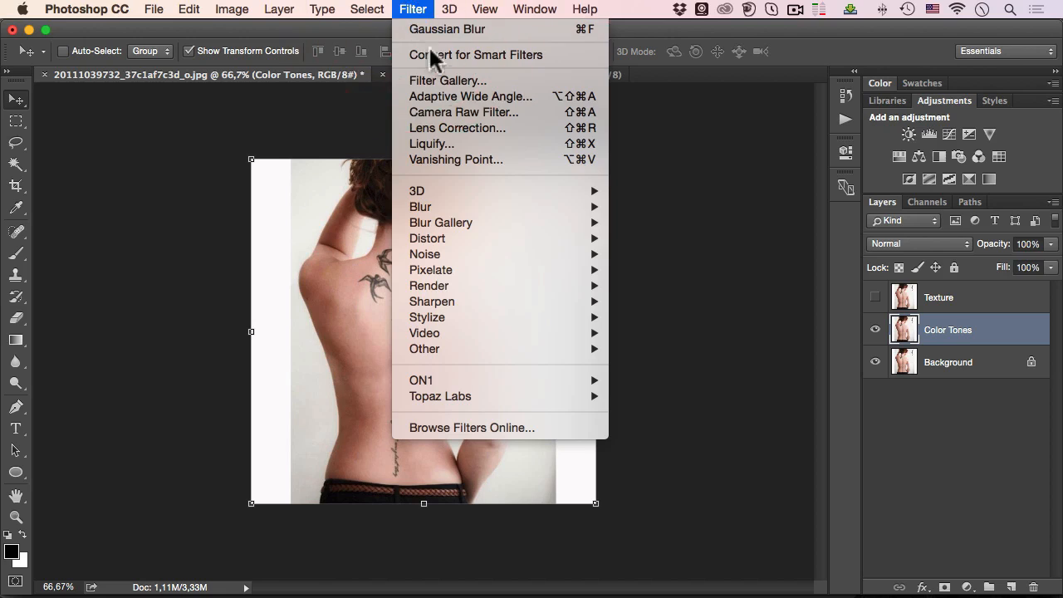
pyautogui.moveTo(476, 206)
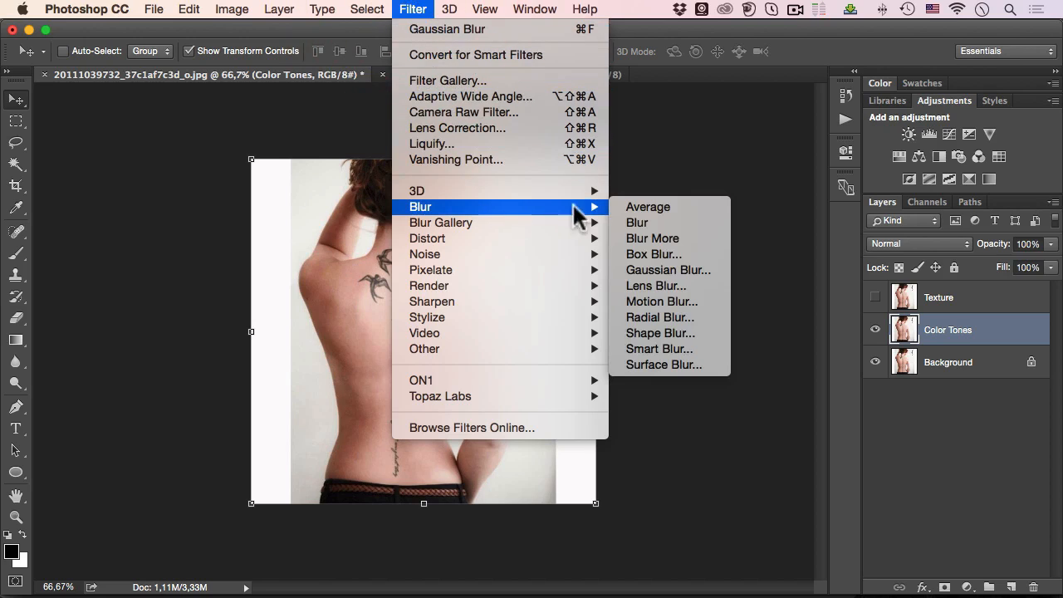
pyautogui.click(654, 362)
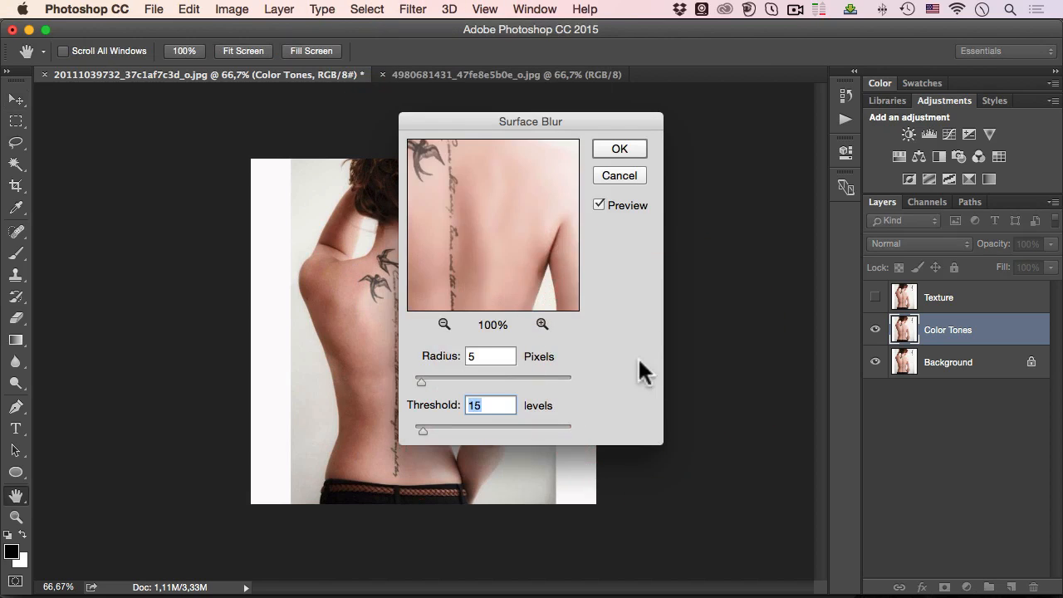
pyautogui.moveTo(488, 123); pyautogui.dragTo(637, 131)
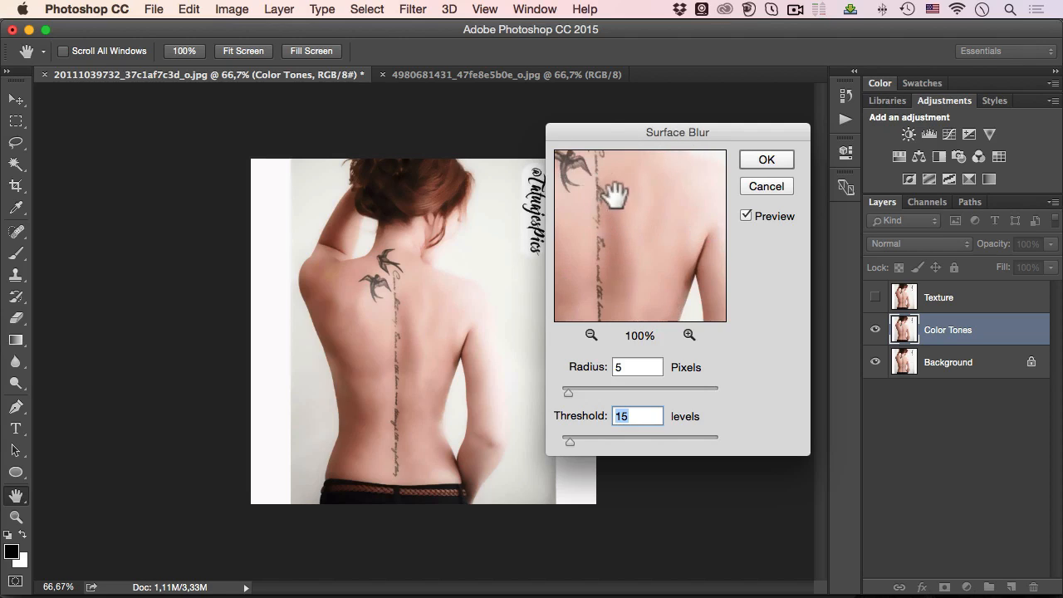
pyautogui.moveTo(612, 190); pyautogui.dragTo(595, 228)
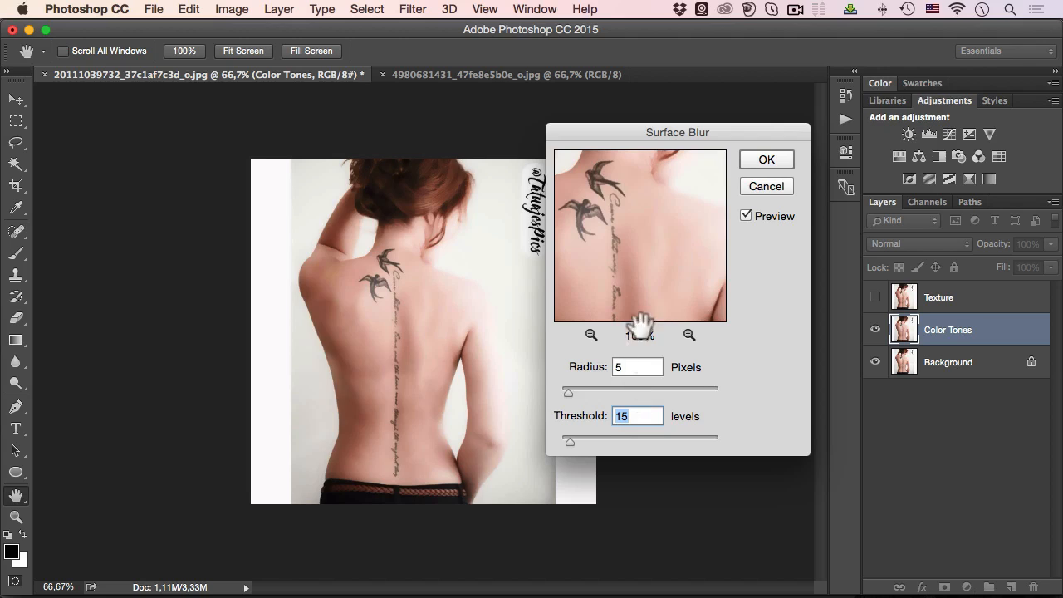
pyautogui.click(631, 368)
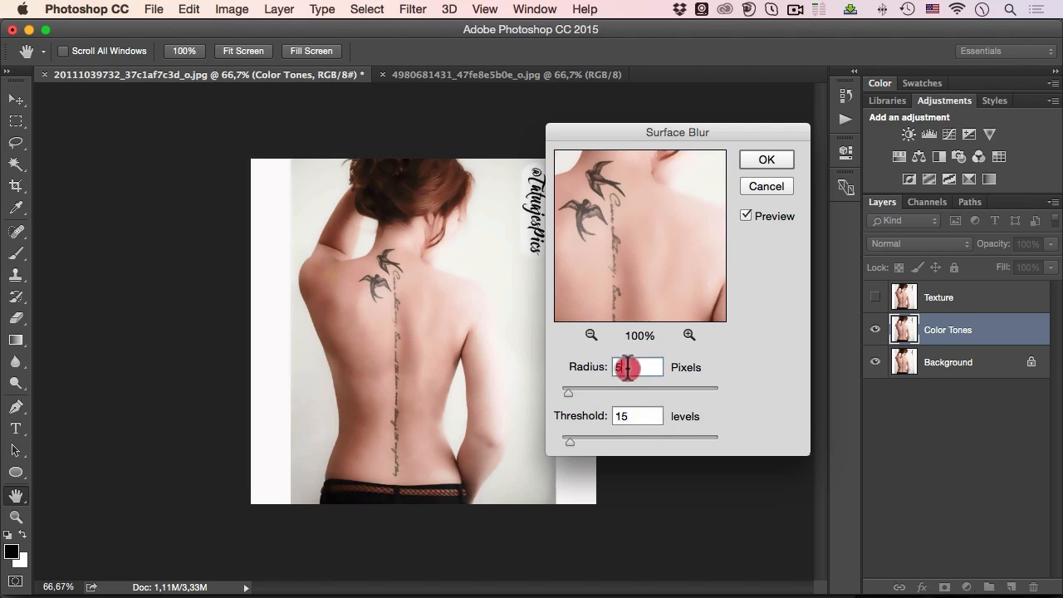
pyautogui.click(607, 245)
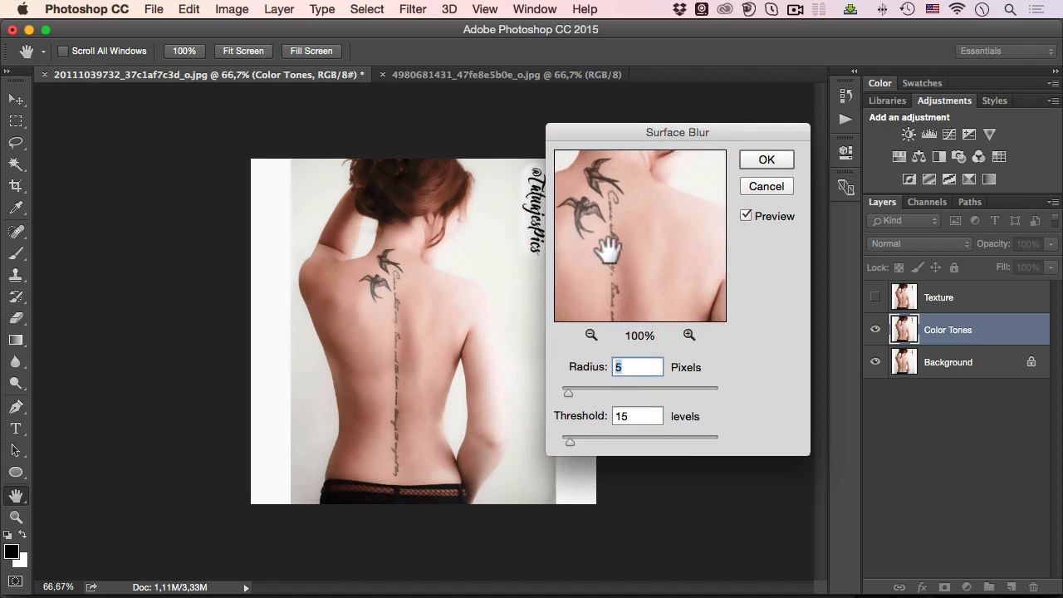
pyautogui.moveTo(609, 249); pyautogui.dragTo(672, 217)
pyautogui.click(673, 217)
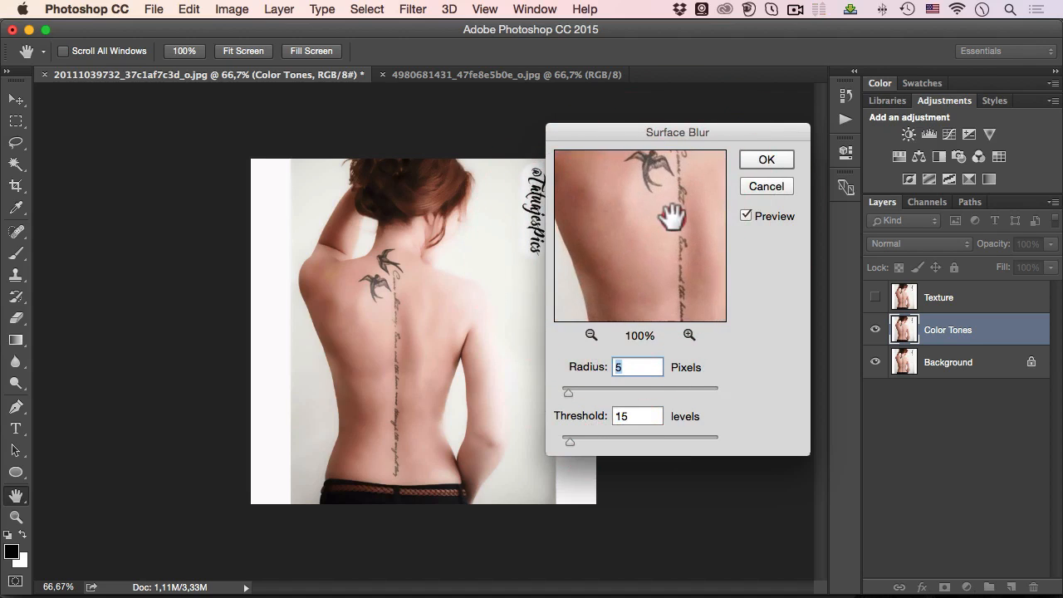
pyautogui.click(667, 216)
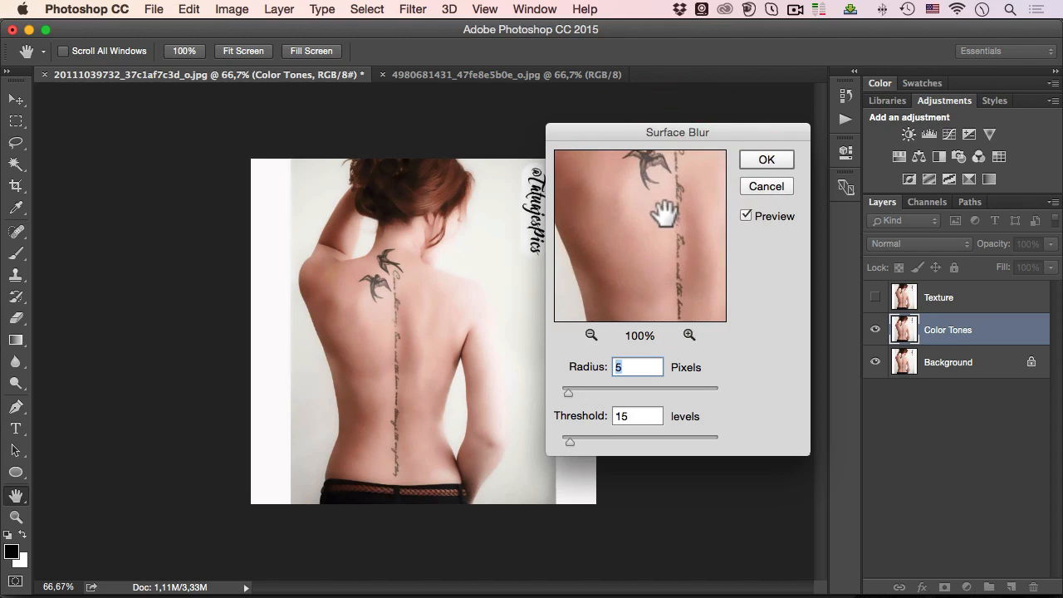
pyautogui.moveTo(667, 211); pyautogui.dragTo(615, 261)
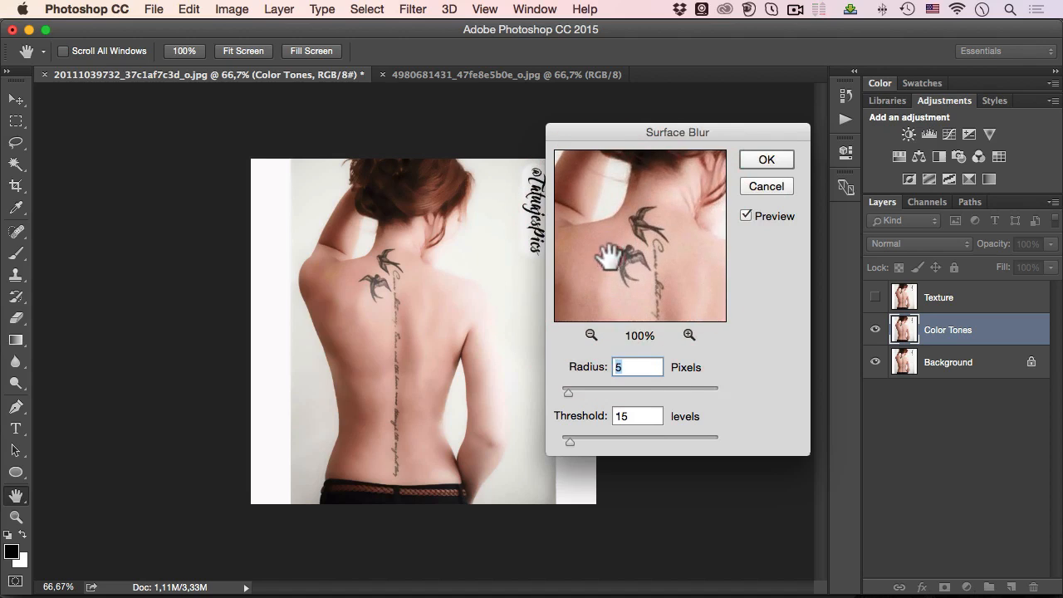
pyautogui.doubleClick(633, 416)
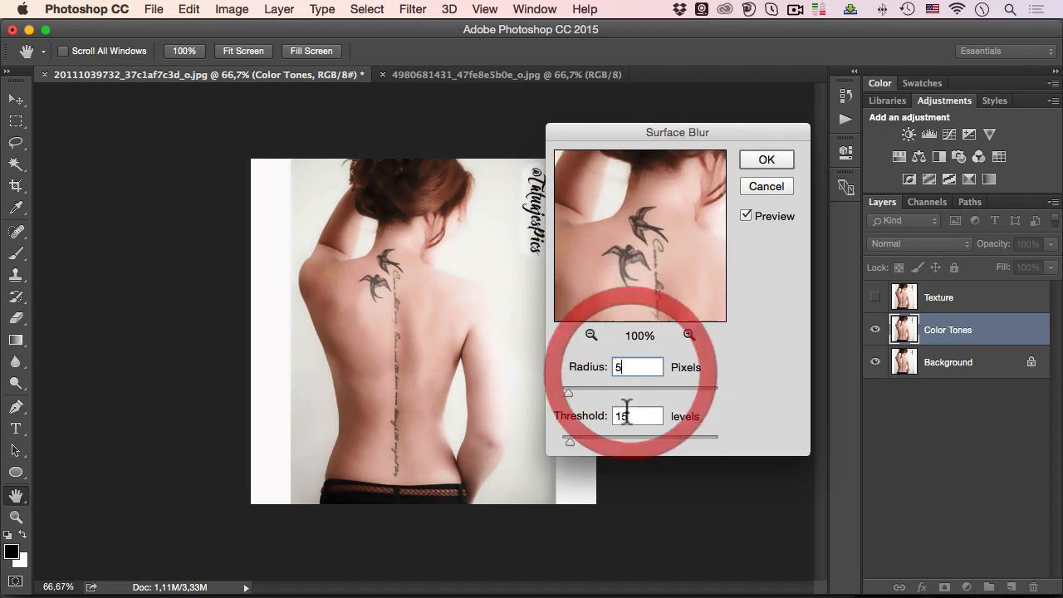
pyautogui.click(766, 167)
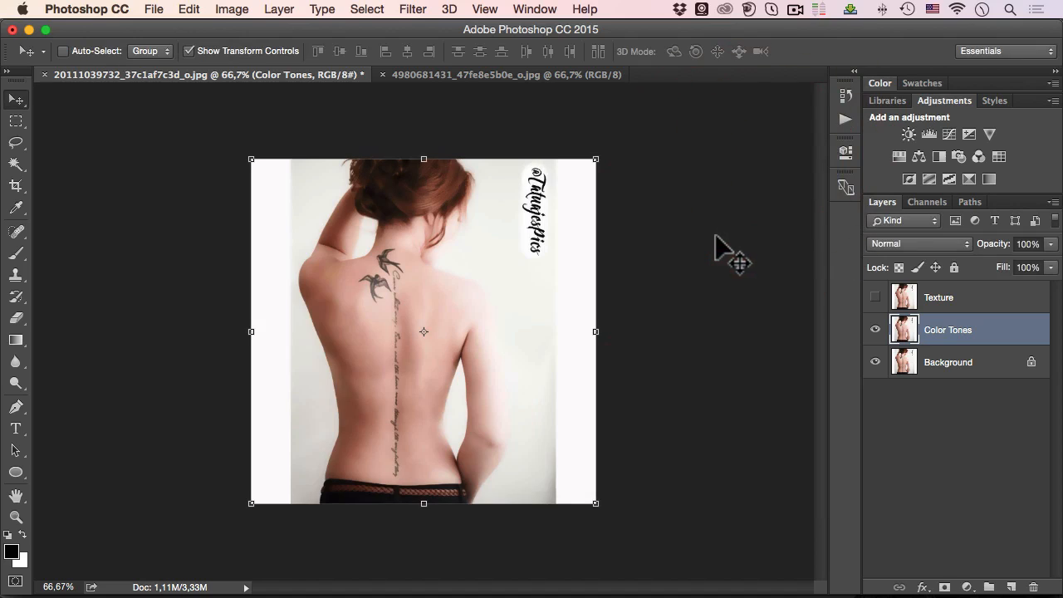
# Show and select the Texture layer, and start Apply Image on it with Color Tones as the source layer
pyautogui.click(923, 299)
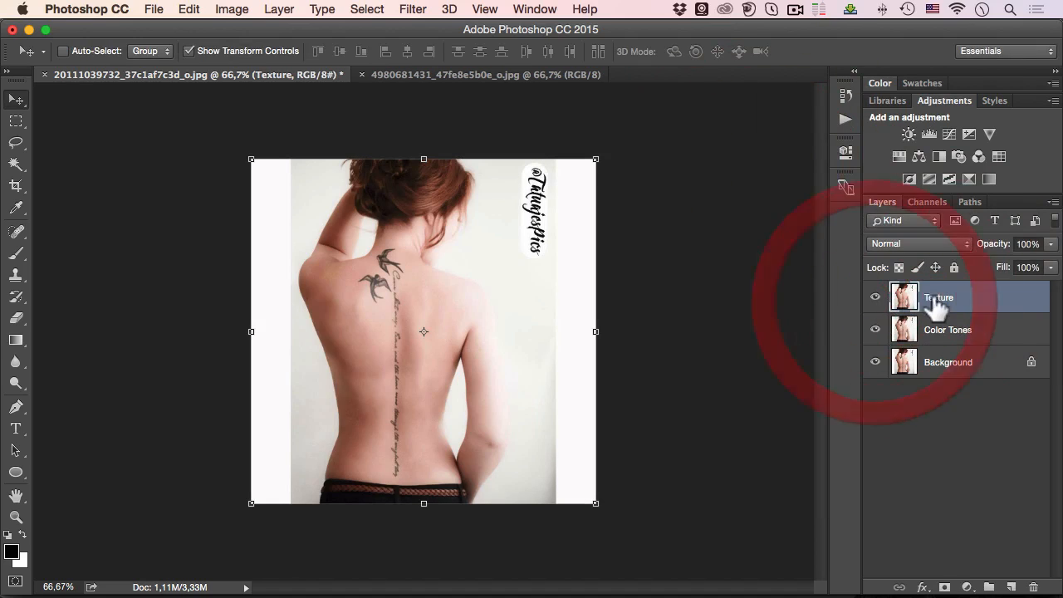
pyautogui.click(236, 12)
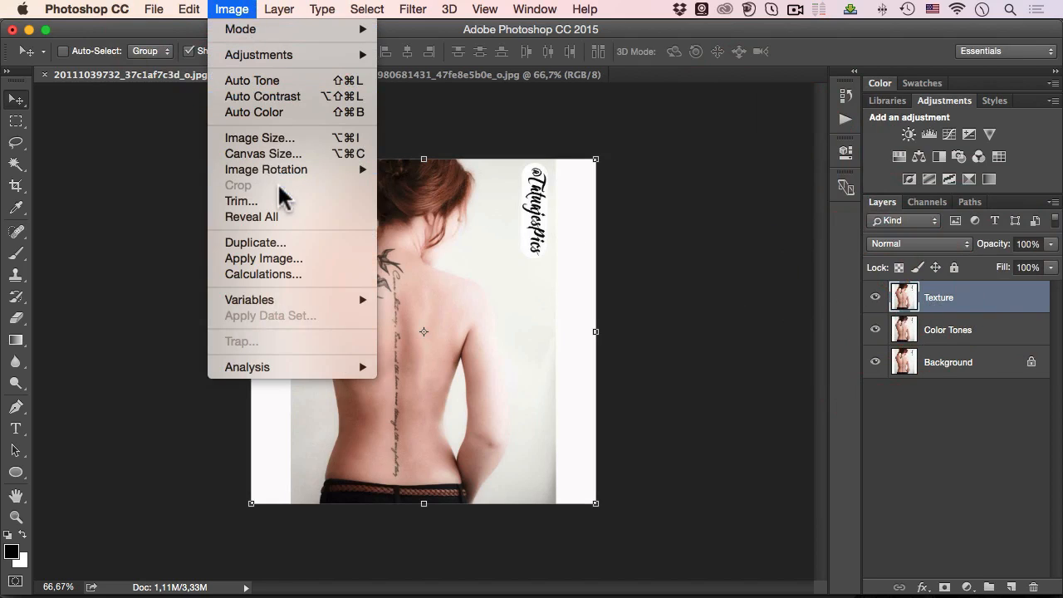
pyautogui.click(289, 261)
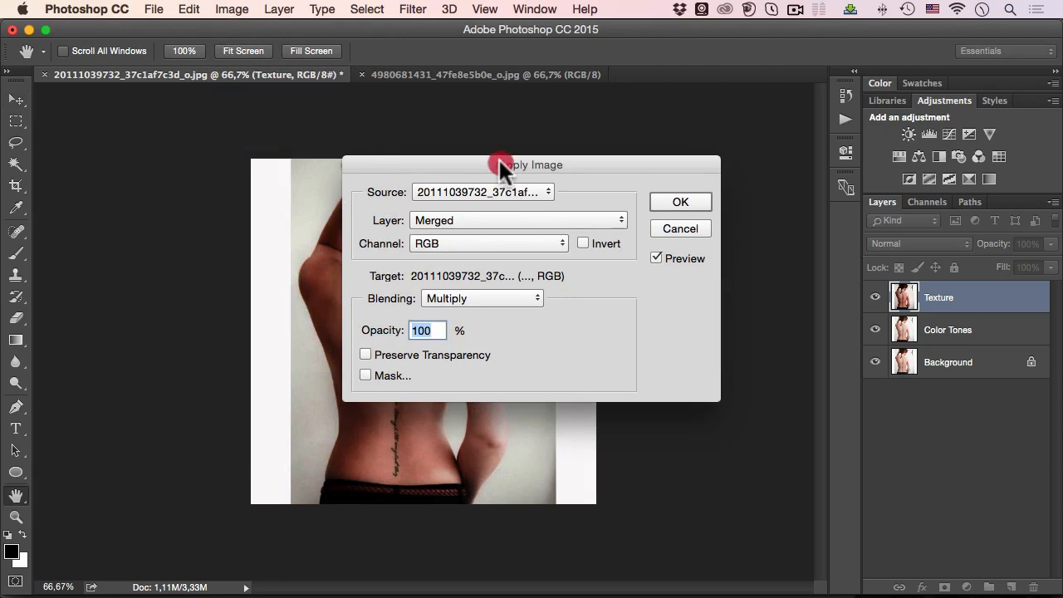
pyautogui.moveTo(500, 162); pyautogui.dragTo(687, 85)
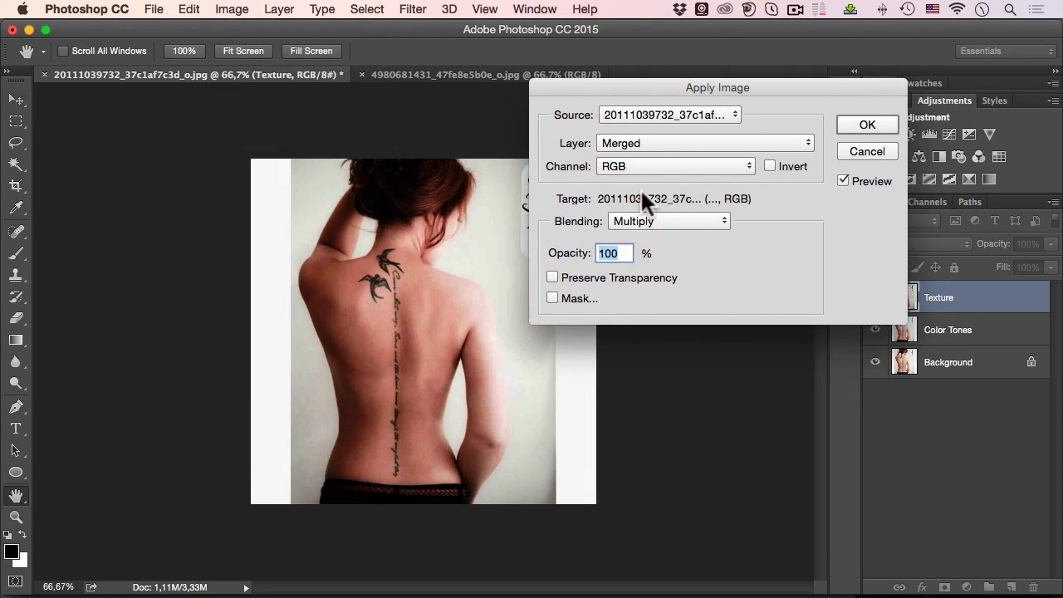
pyautogui.click(635, 142)
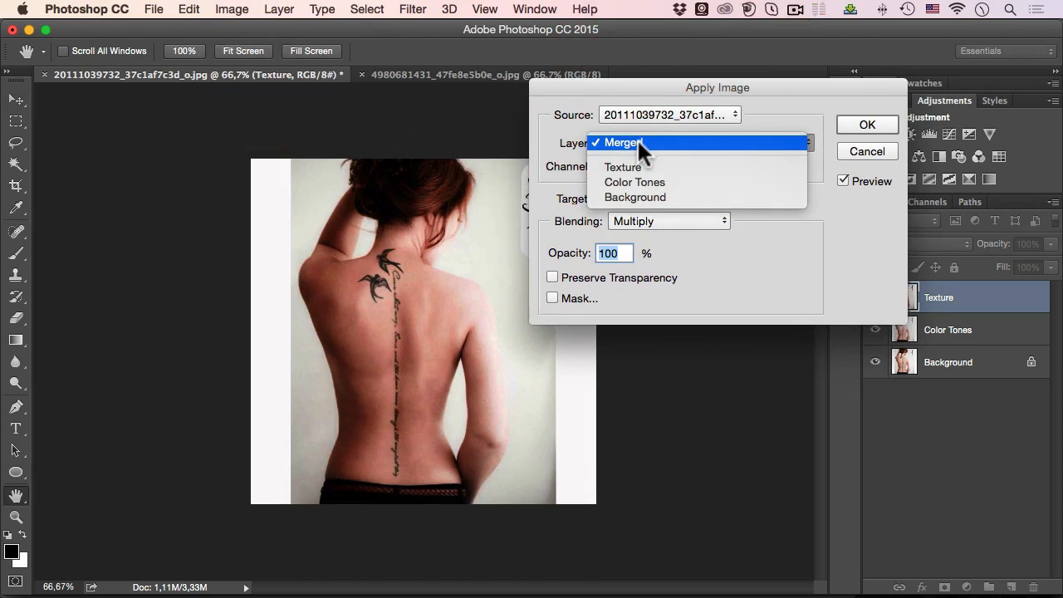
pyautogui.click(628, 180)
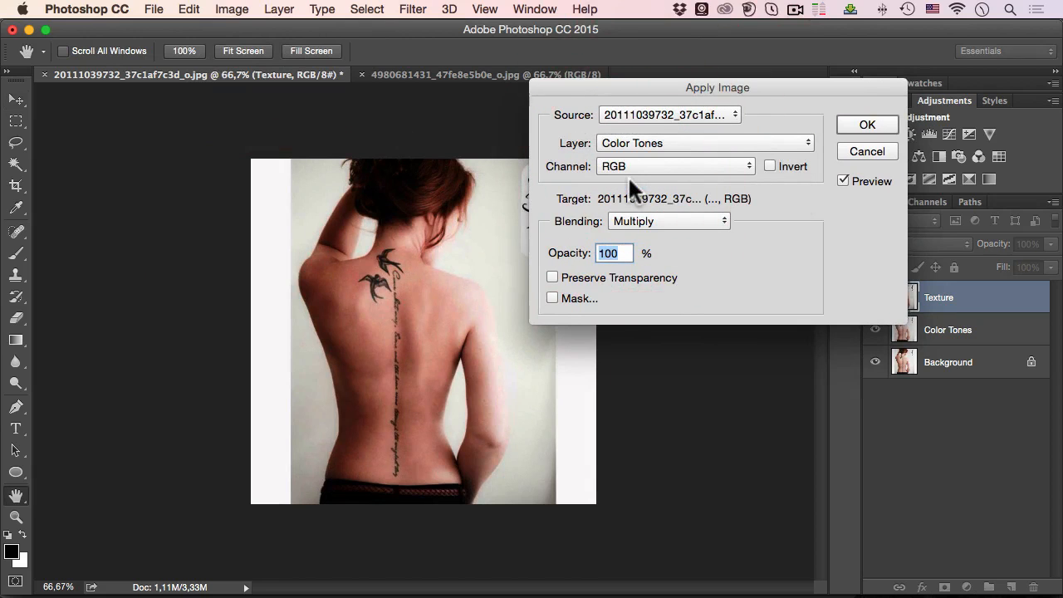
# Invert the source RGB channel in Apply Image and set the blending to Add with a scale of 2
pyautogui.moveTo(662, 87); pyautogui.dragTo(636, 76)
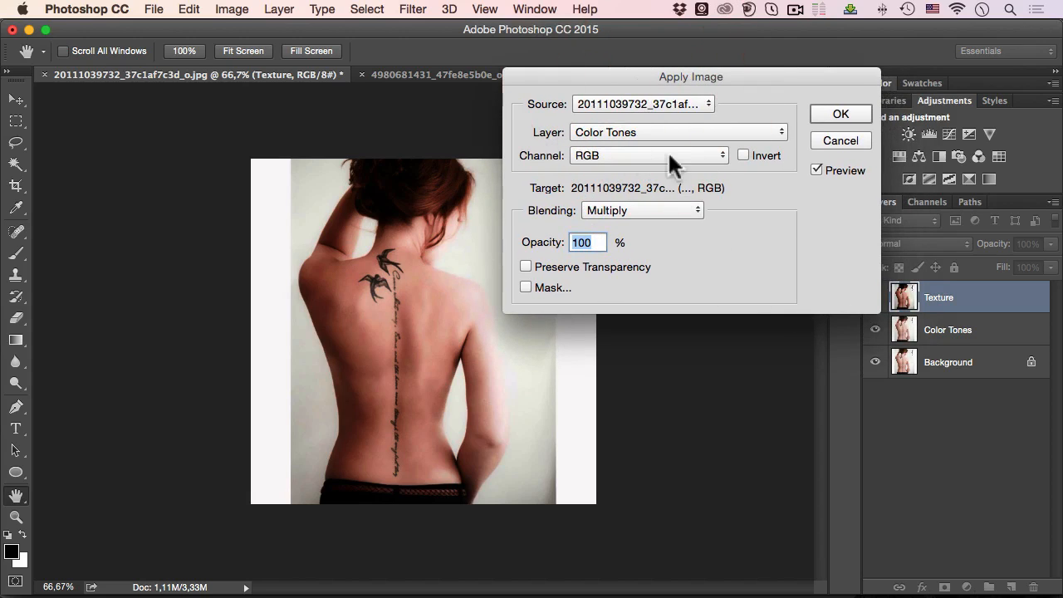
pyautogui.click(743, 156)
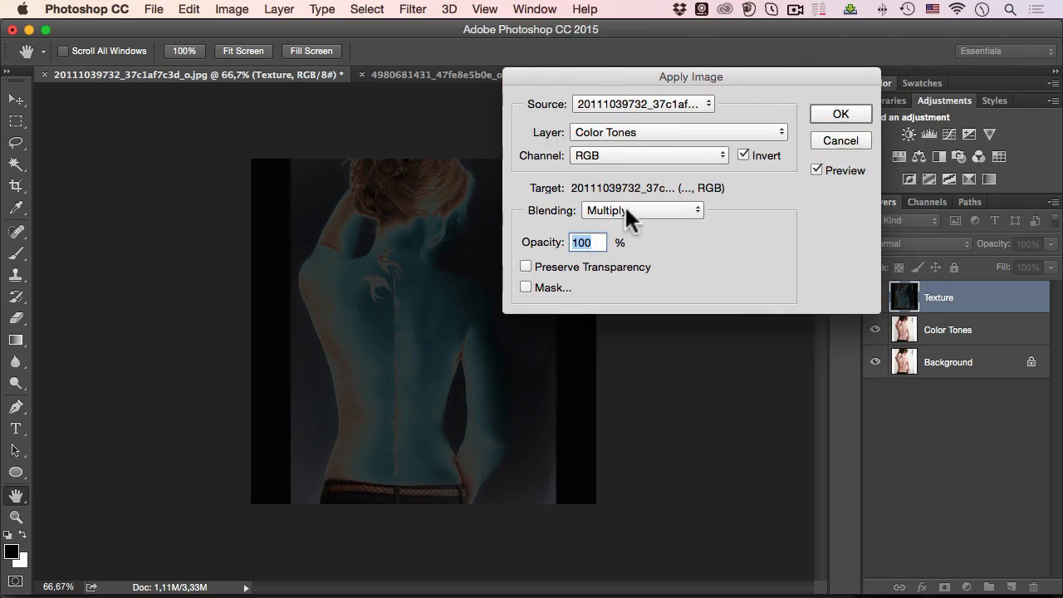
pyautogui.click(626, 209)
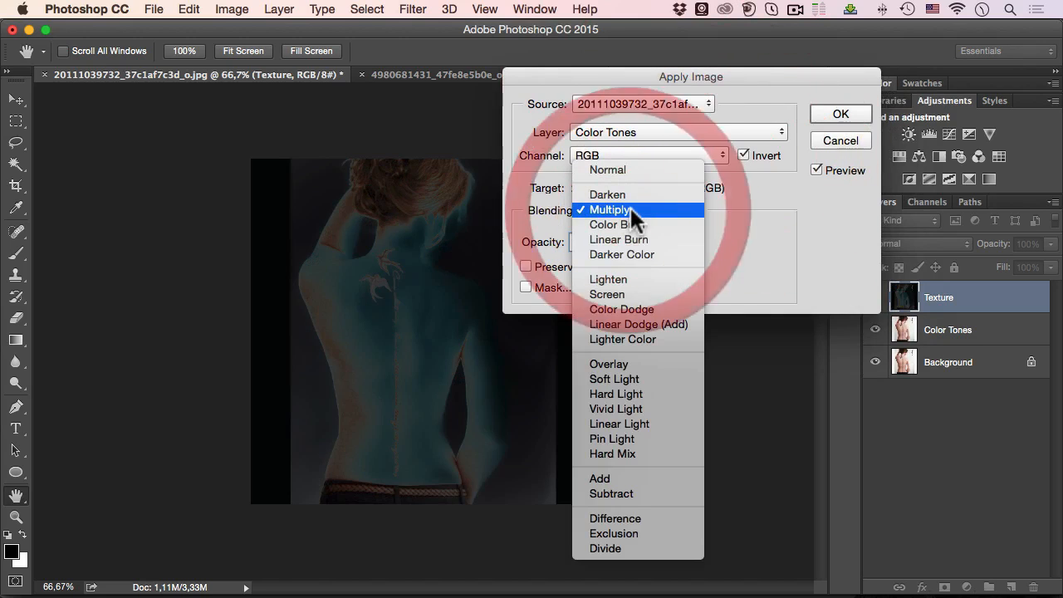
pyautogui.click(614, 478)
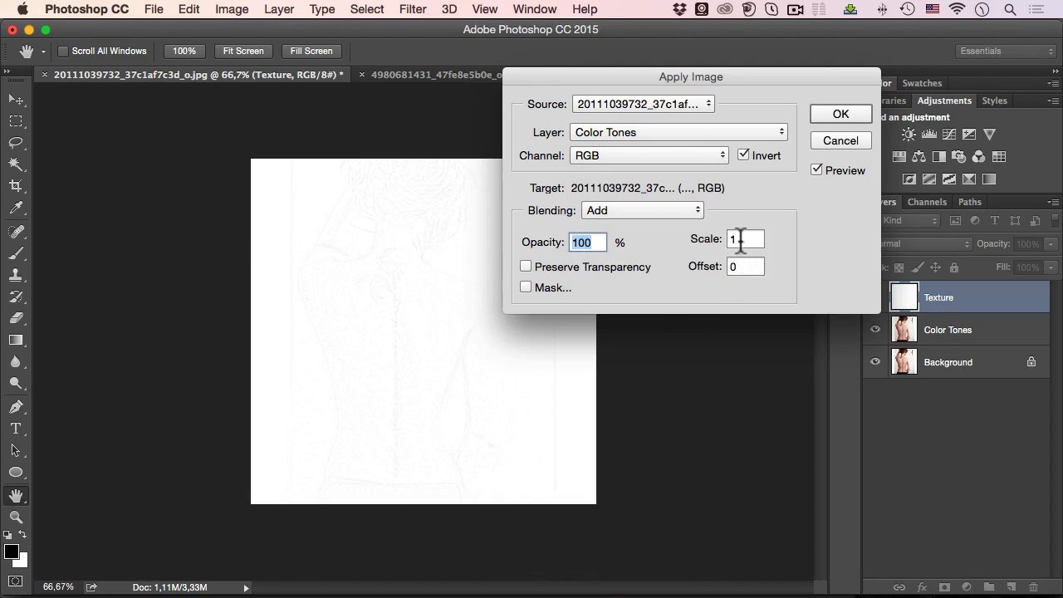
pyautogui.click(712, 240)
pyautogui.write('2')
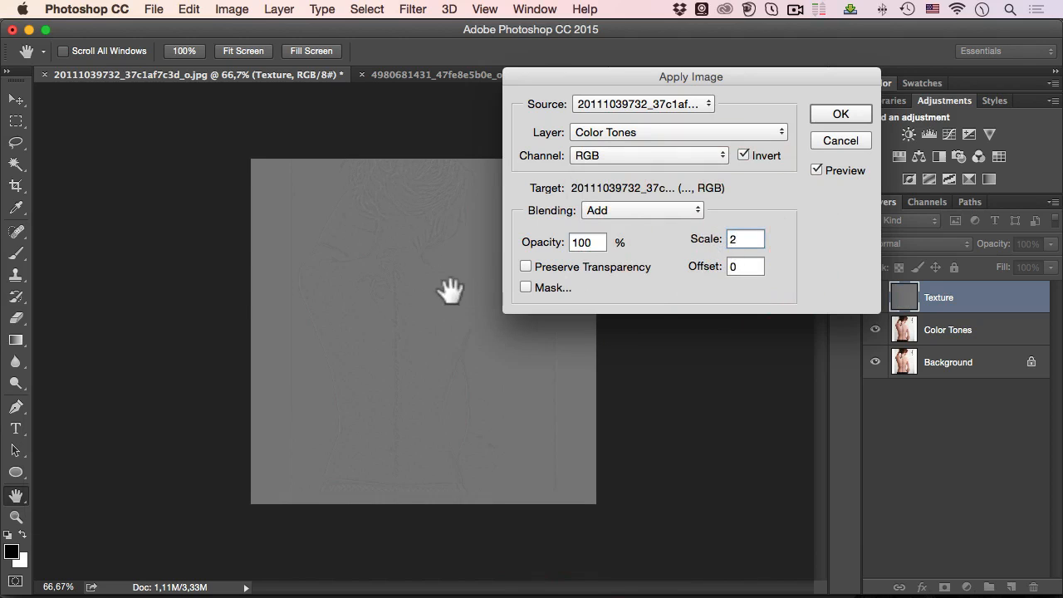
# Examine the previewed texture detail around the bird tattoos and along the spine up close
pyautogui.click(642, 284)
pyautogui.keyDown('super'); pyautogui.click(400, 299); pyautogui.keyUp('super')
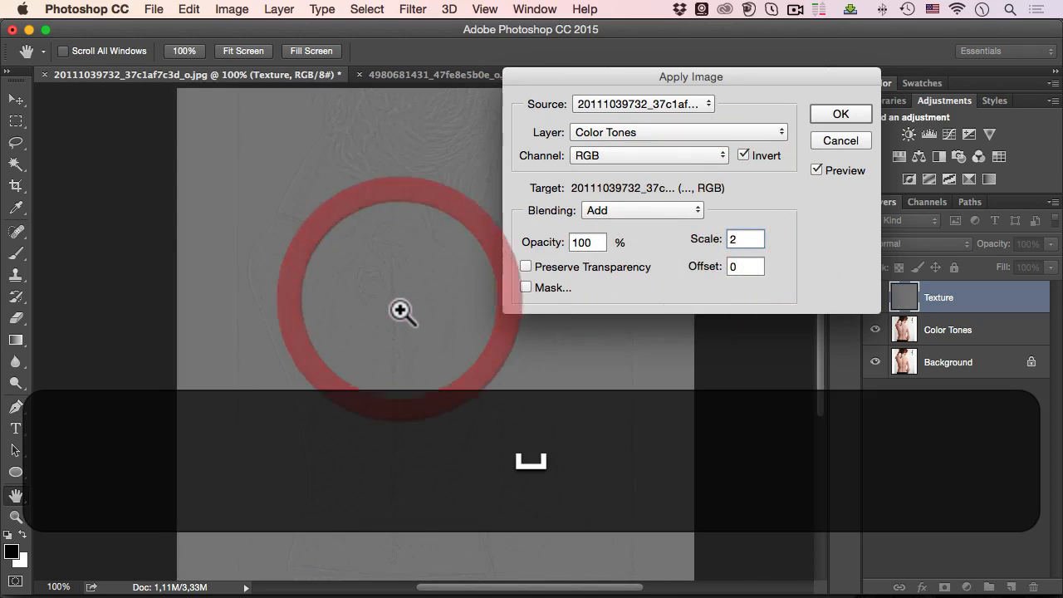
pyautogui.keyDown('super'); pyautogui.click(400, 309); pyautogui.keyUp('super')
pyautogui.keyDown('super'); pyautogui.click(400, 309); pyautogui.keyUp('super')
pyautogui.click(387, 355)
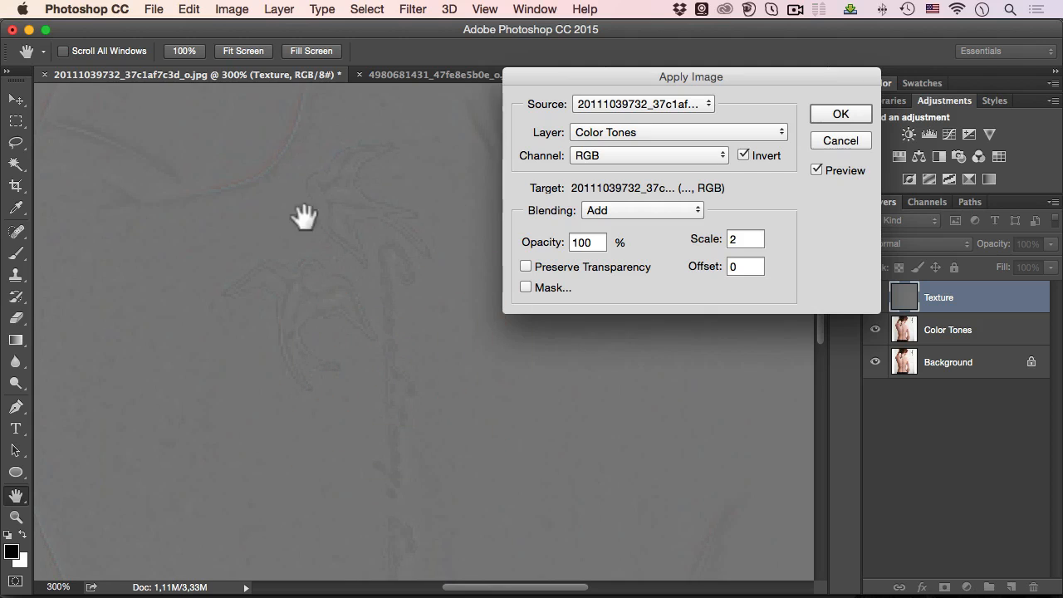
pyautogui.keyDown('alt'); pyautogui.click(361, 295); pyautogui.keyUp('alt')
pyautogui.keyDown('alt'); pyautogui.click(368, 300); pyautogui.keyUp('alt')
pyautogui.keyDown('alt'); pyautogui.click(371, 302); pyautogui.keyUp('alt')
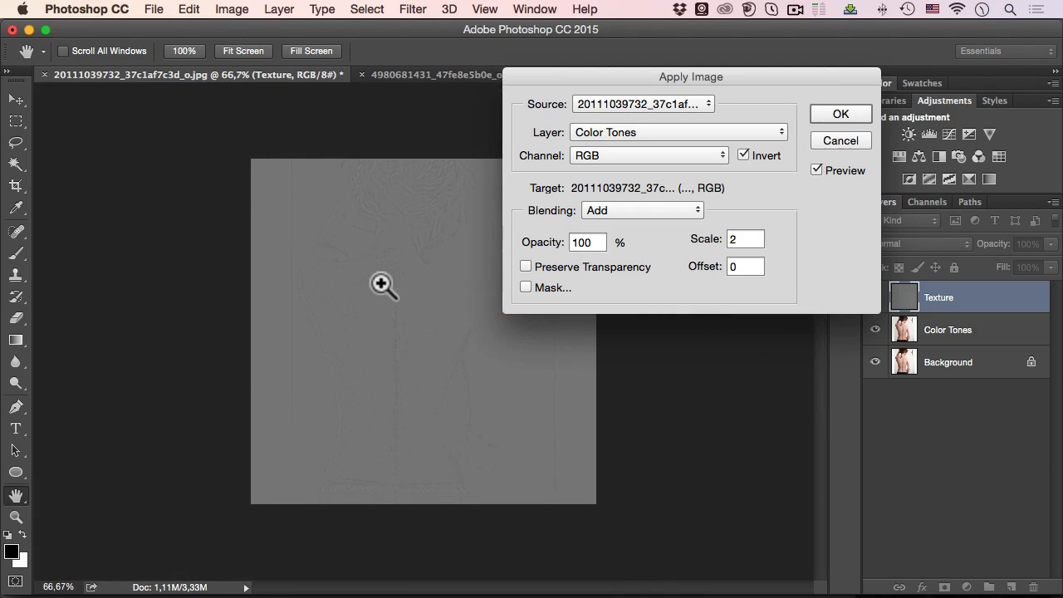
pyautogui.keyDown('super'); pyautogui.click(384, 284); pyautogui.keyUp('super')
pyautogui.moveTo(384, 284); pyautogui.dragTo(329, 270)
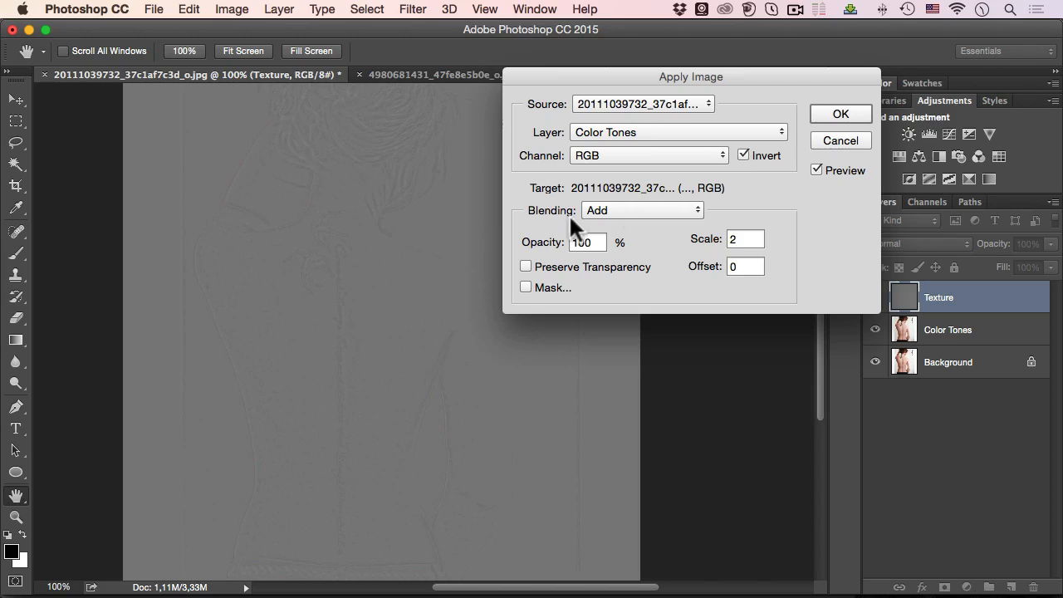
# Confirm Apply Image at 100% opacity and set the Texture layer's blend mode to Linear Light, checking the tattooed skin up close
pyautogui.doubleClick(593, 242)
pyautogui.click(837, 117)
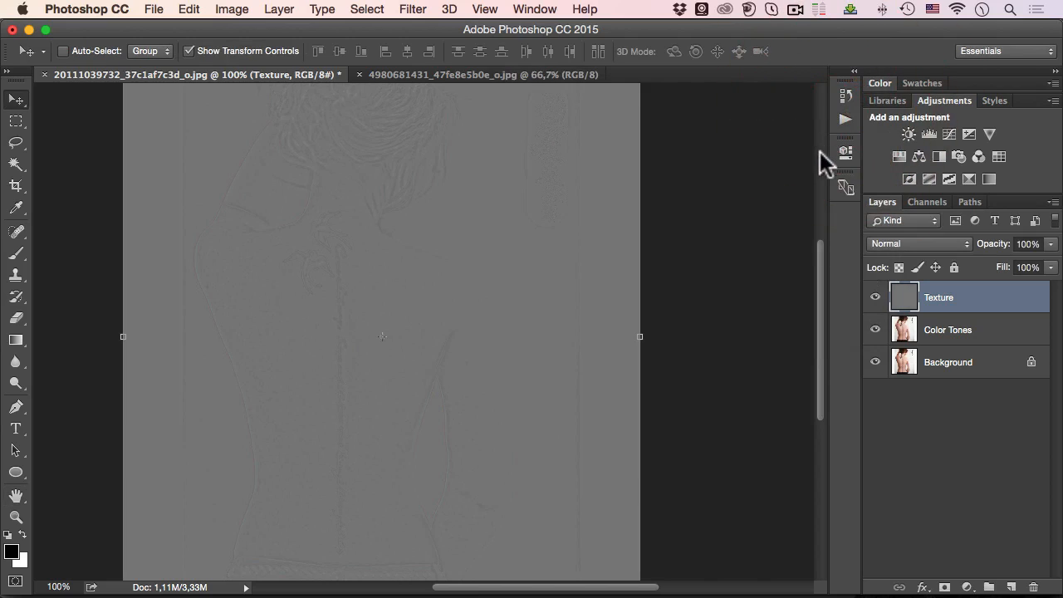
pyautogui.click(928, 242)
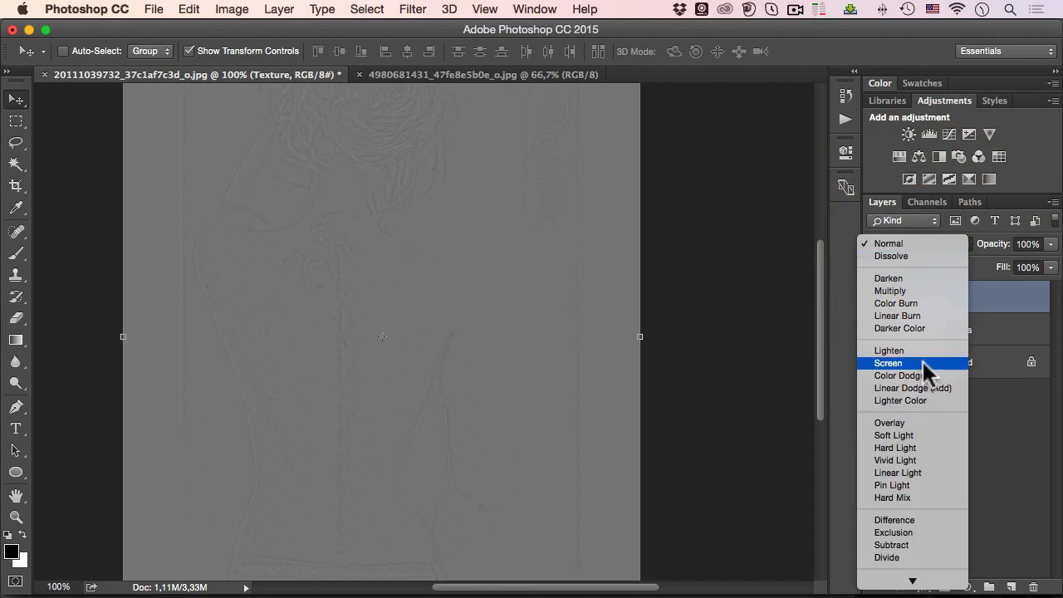
pyautogui.click(902, 471)
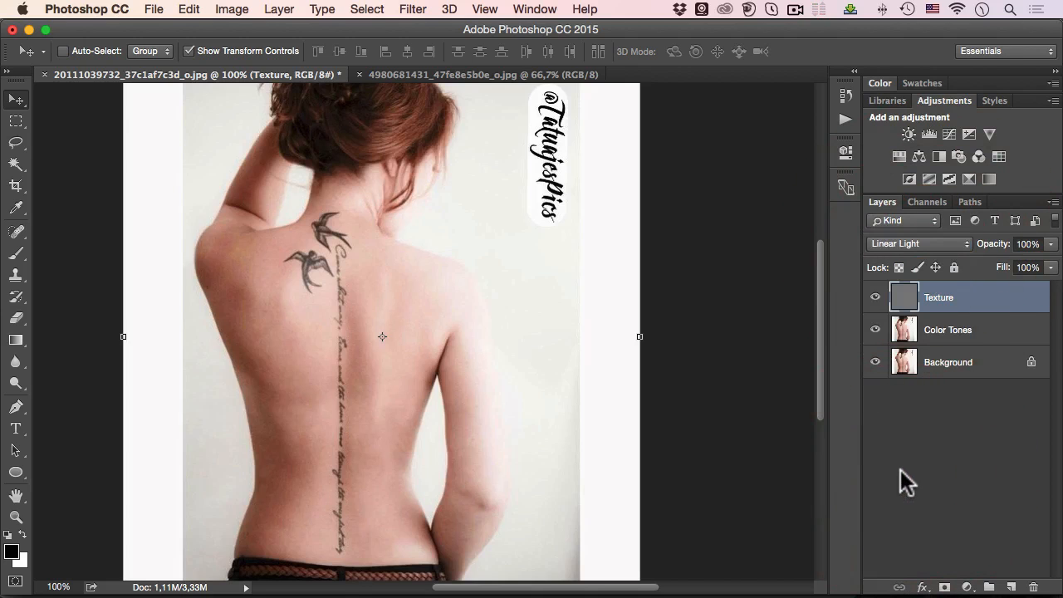
pyautogui.keyDown('super'); pyautogui.click(327, 309); pyautogui.keyUp('super')
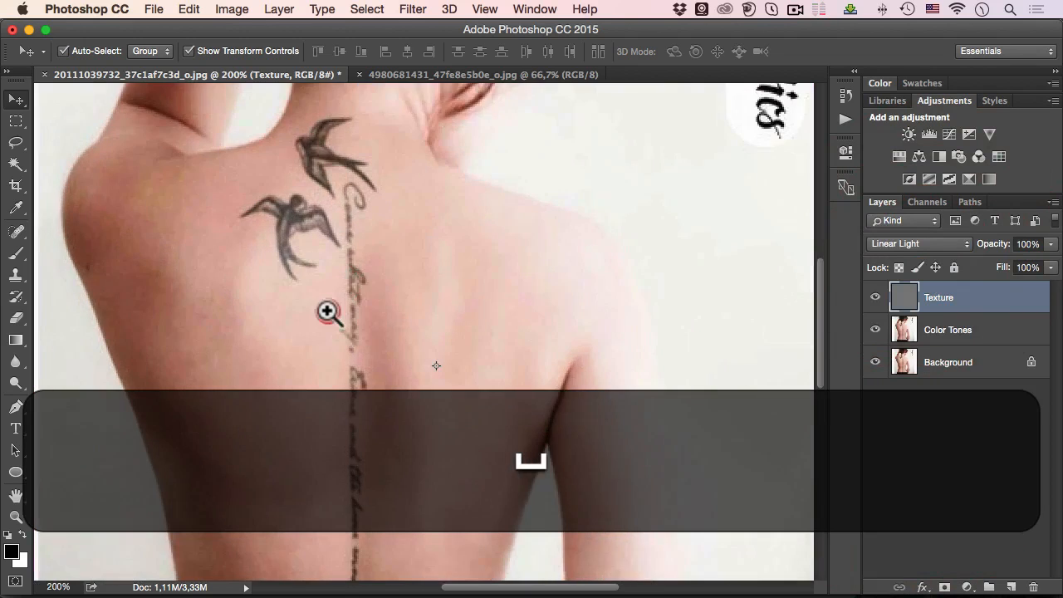
pyautogui.keyDown('super'); pyautogui.click(327, 309); pyautogui.keyUp('super')
pyautogui.moveTo(329, 309); pyautogui.dragTo(356, 270)
pyautogui.keyDown('alt'); pyautogui.click(490, 288); pyautogui.keyUp('alt')
pyautogui.keyDown('alt'); pyautogui.click(494, 285); pyautogui.keyUp('alt')
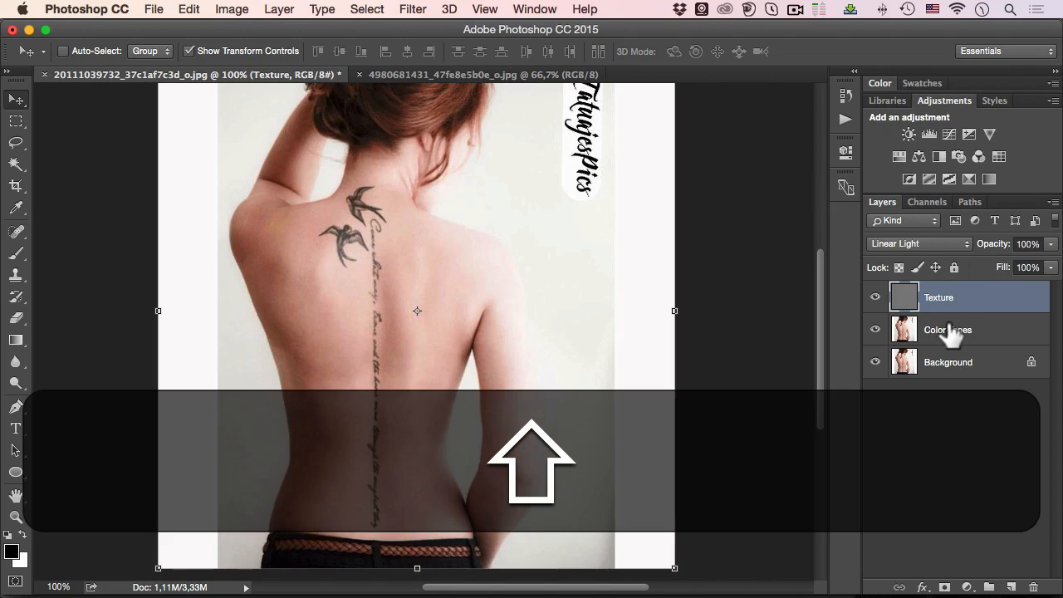
# Group the Texture and Color Tones layers and name the group Edits
pyautogui.keyDown('shift'); pyautogui.click(948, 328); pyautogui.keyUp('shift')
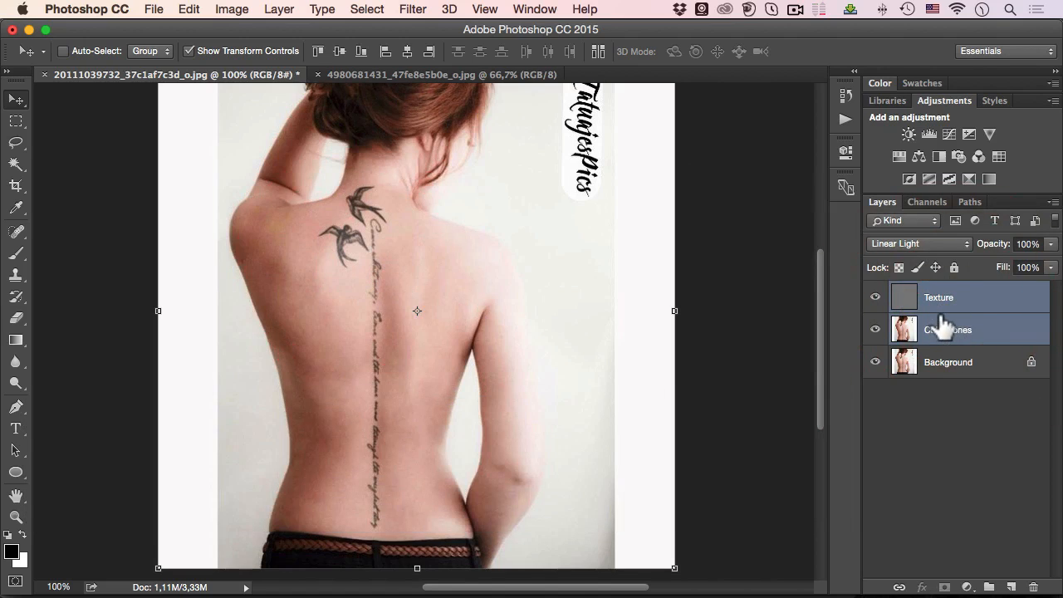
pyautogui.press('super+g')
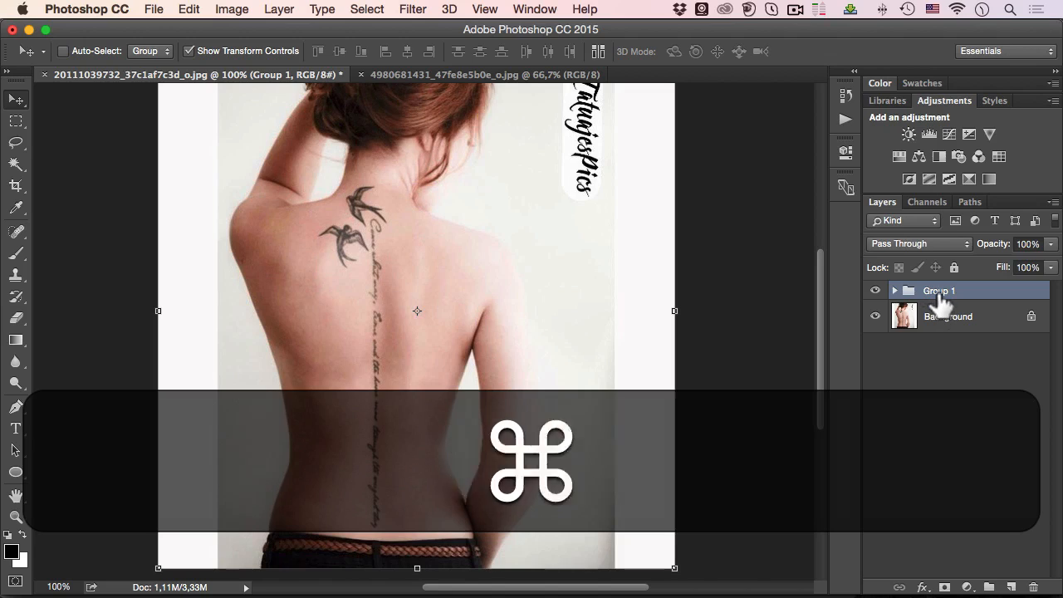
pyautogui.doubleClick(942, 291)
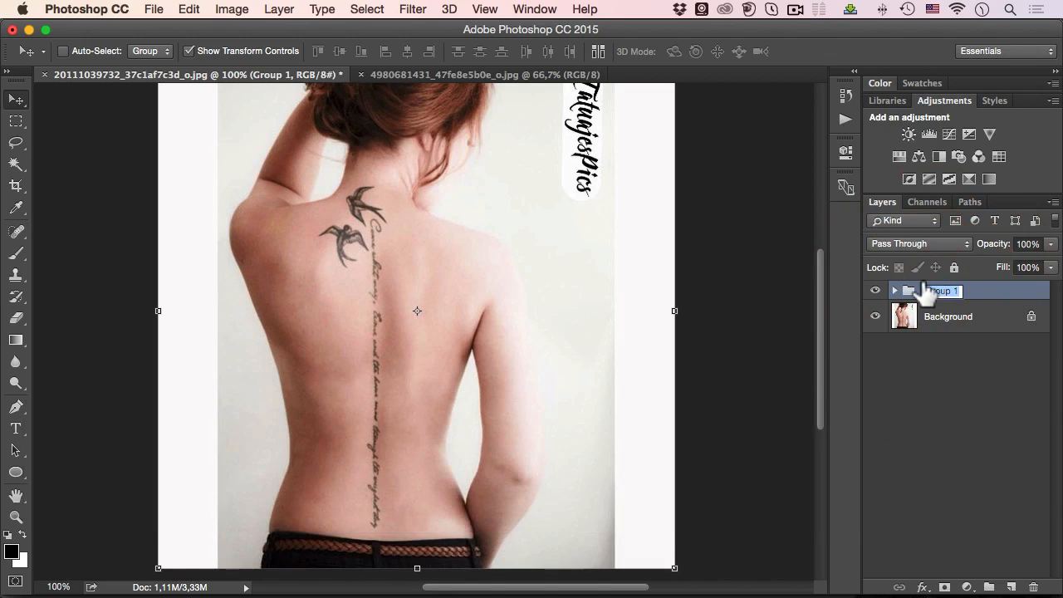
pyautogui.write('Edits')
pyautogui.press('Return')
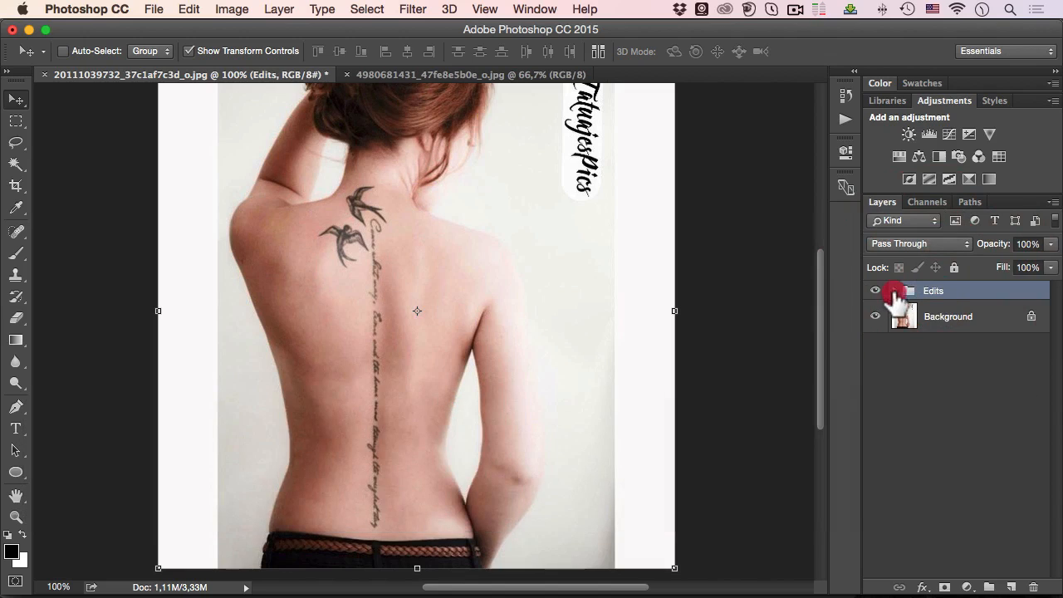
# Add a Black & White adjustment layer above Texture inside the Edits group and lower its Reds to -114
pyautogui.click(895, 291)
pyautogui.click(952, 316)
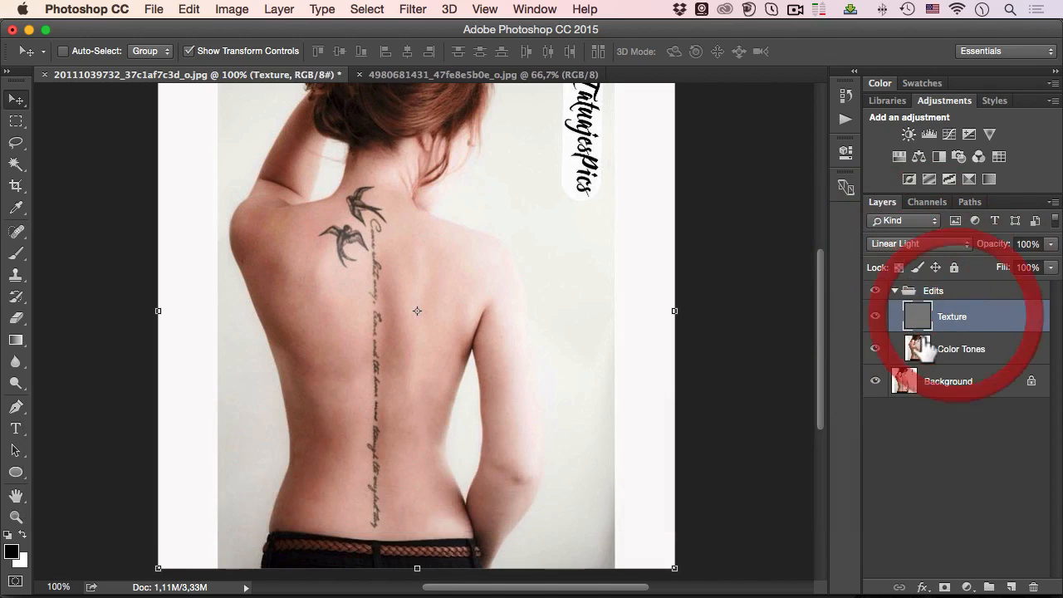
pyautogui.click(936, 154)
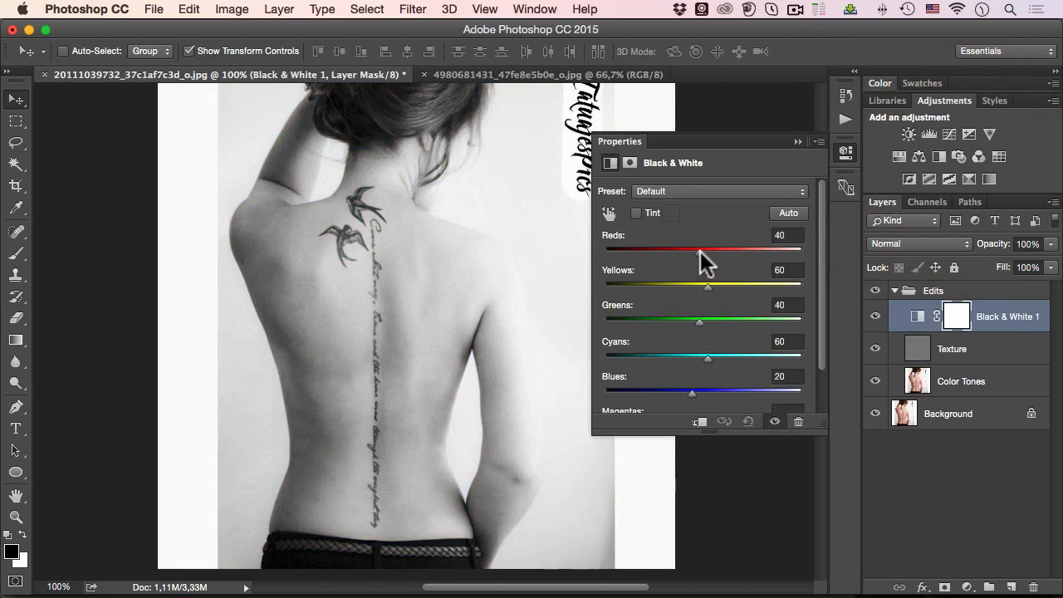
pyautogui.moveTo(699, 251); pyautogui.dragTo(640, 251)
pyautogui.moveTo(640, 251); pyautogui.dragTo(638, 251)
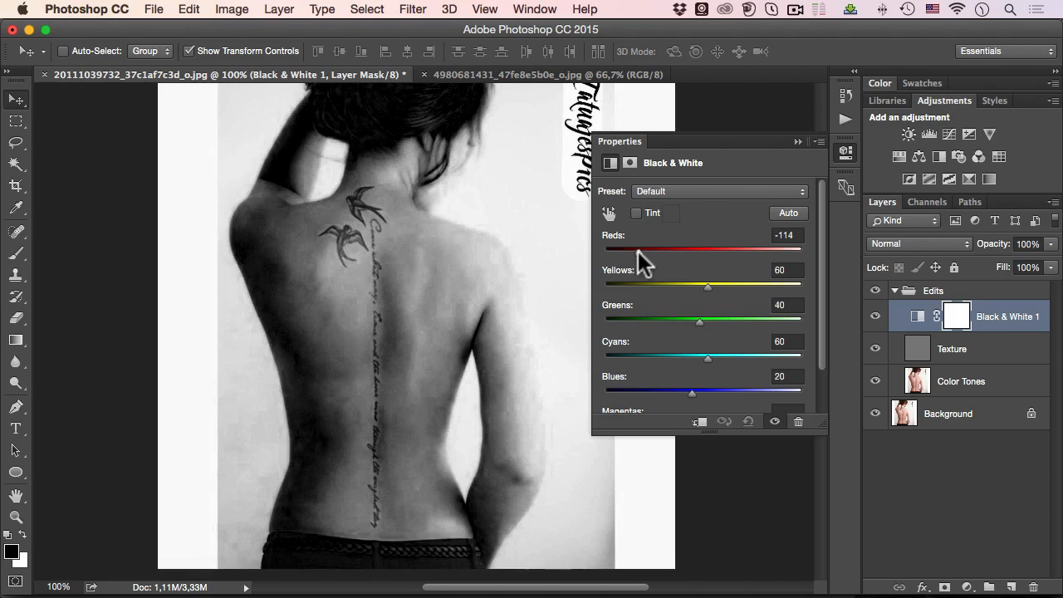
pyautogui.click(845, 153)
pyautogui.keyDown('super'); pyautogui.click(395, 375); pyautogui.keyUp('super')
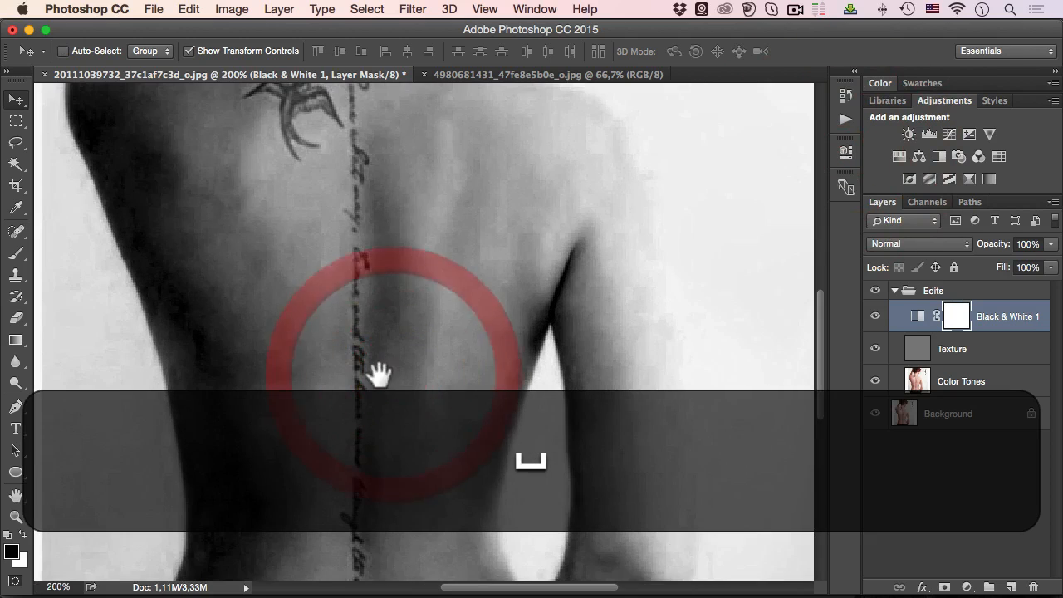
pyautogui.moveTo(379, 377); pyautogui.dragTo(468, 351)
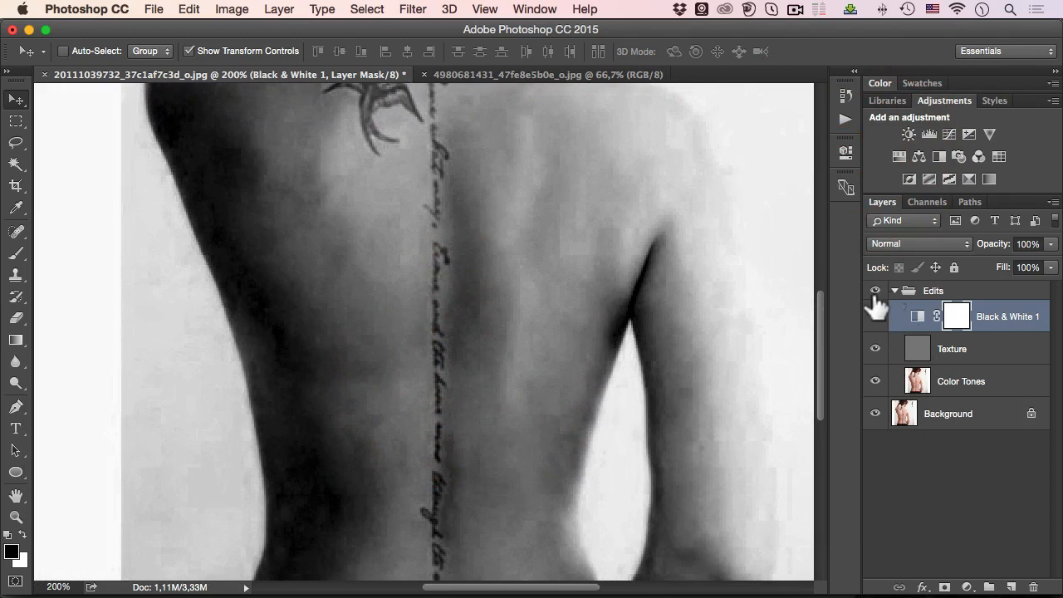
# Stop recording the Erase Tatoos action and collapse its list of recorded steps
pyautogui.click(844, 119)
pyautogui.click(679, 351)
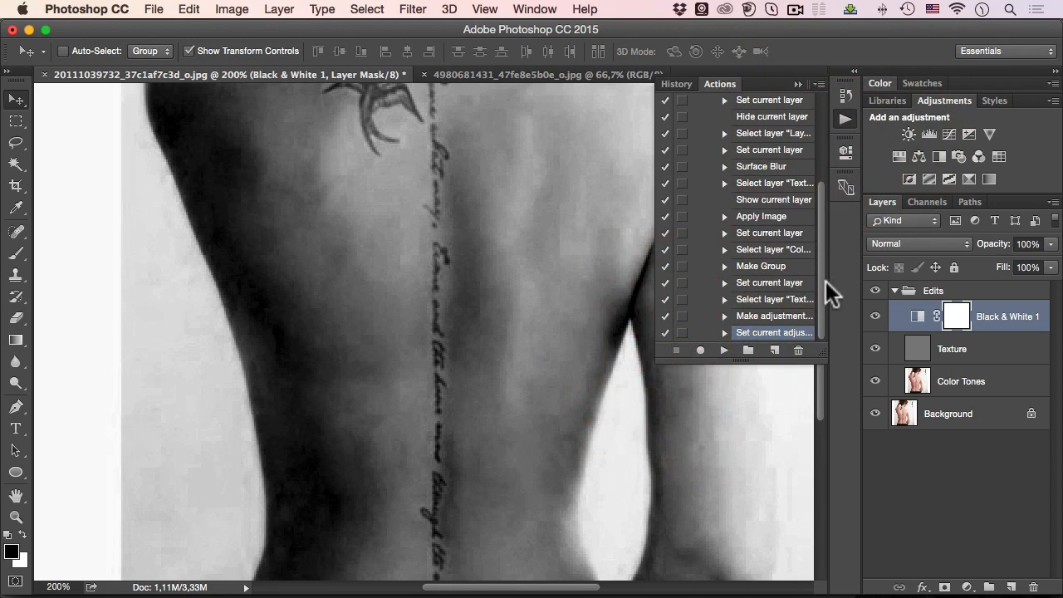
pyautogui.moveTo(825, 281); pyautogui.dragTo(819, 218)
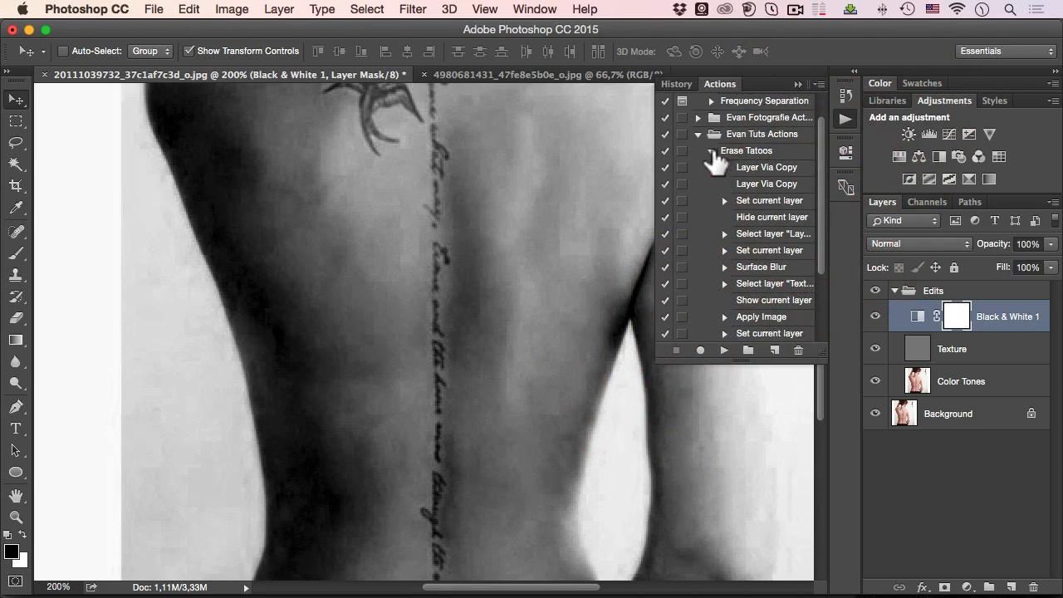
pyautogui.click(712, 151)
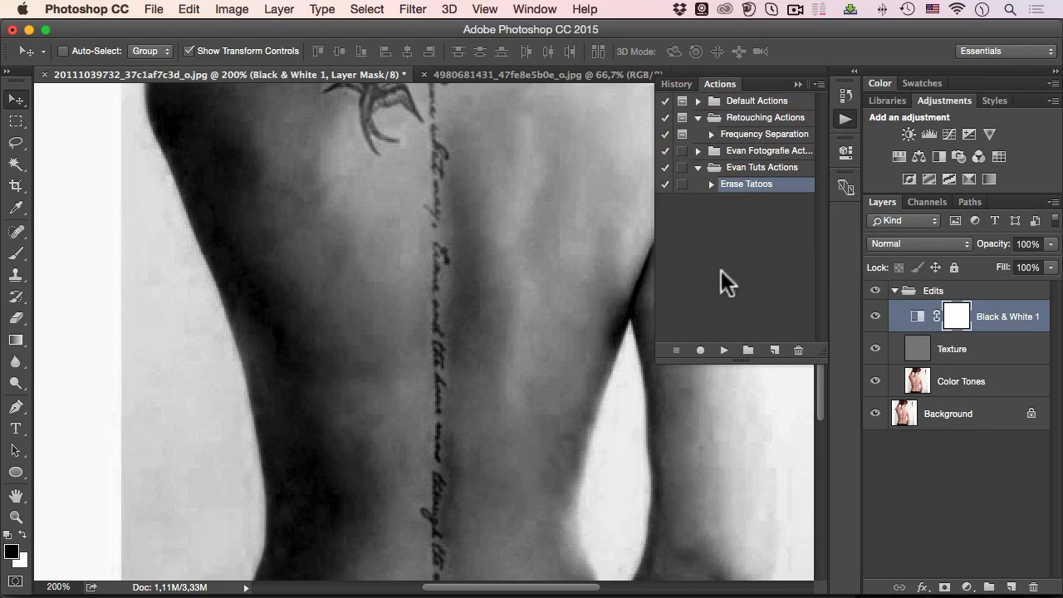
pyautogui.click(846, 118)
# Select the Texture layer and activate the Clone Stamp tool for retouching the tattooed back
pyautogui.press('space')
pyautogui.moveTo(545, 251); pyautogui.dragTo(577, 322)
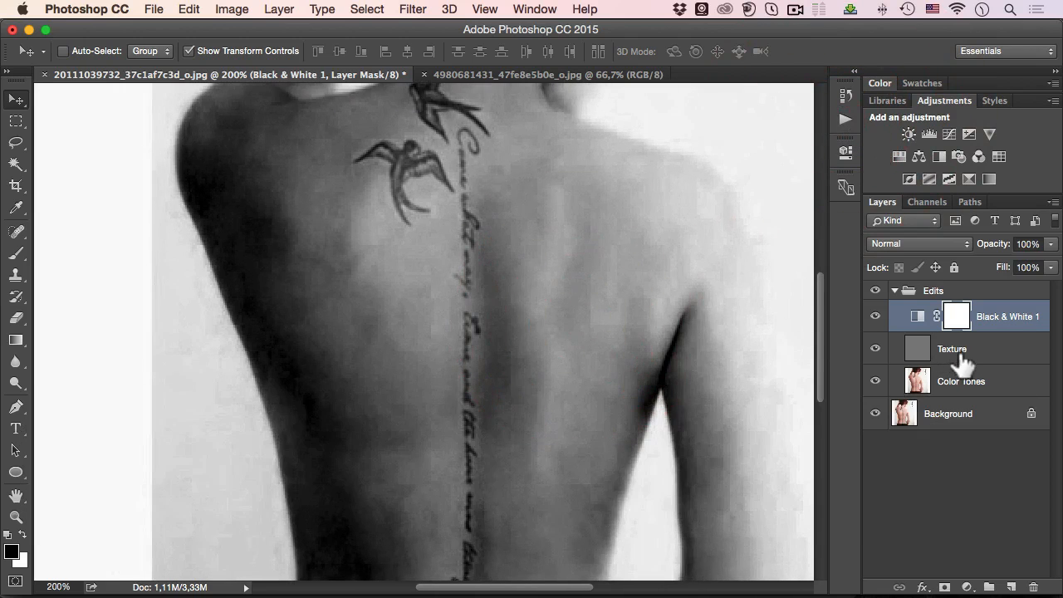
pyautogui.click(957, 352)
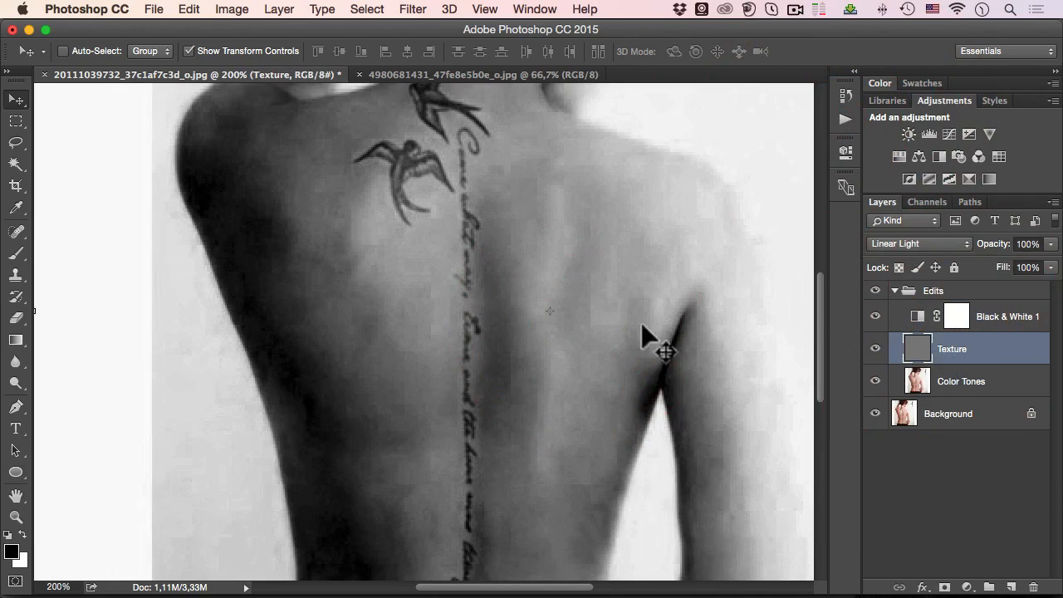
pyautogui.press('space')
pyautogui.moveTo(415, 218); pyautogui.dragTo(413, 295)
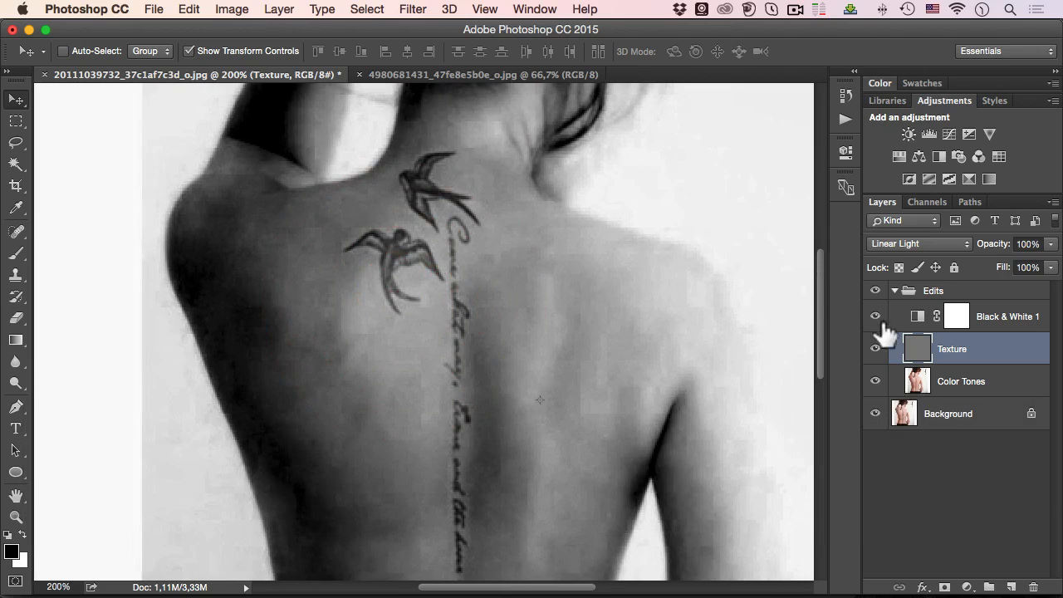
pyautogui.click(875, 382)
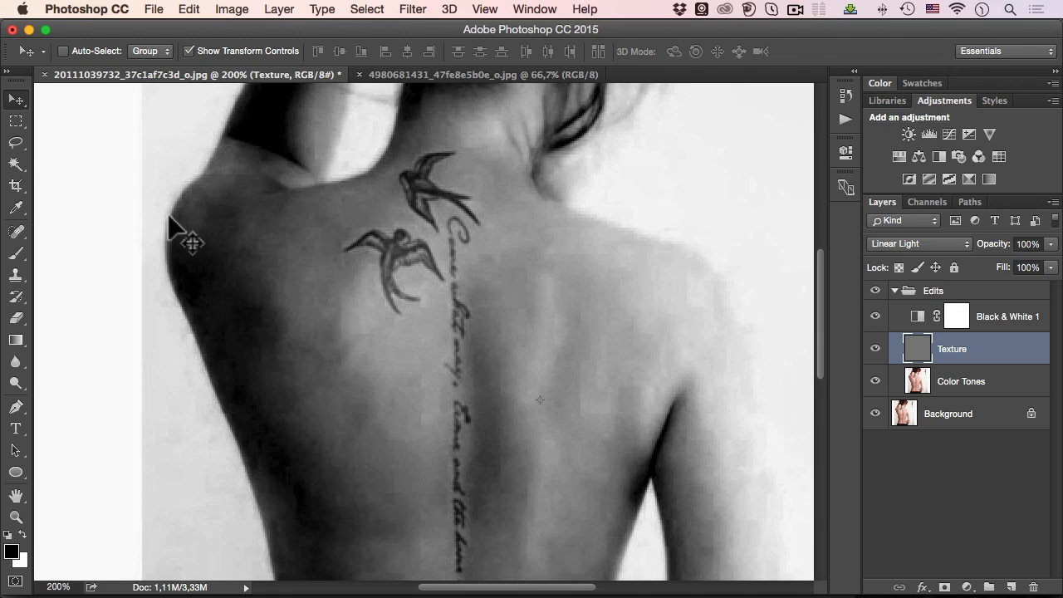
pyautogui.click(18, 232)
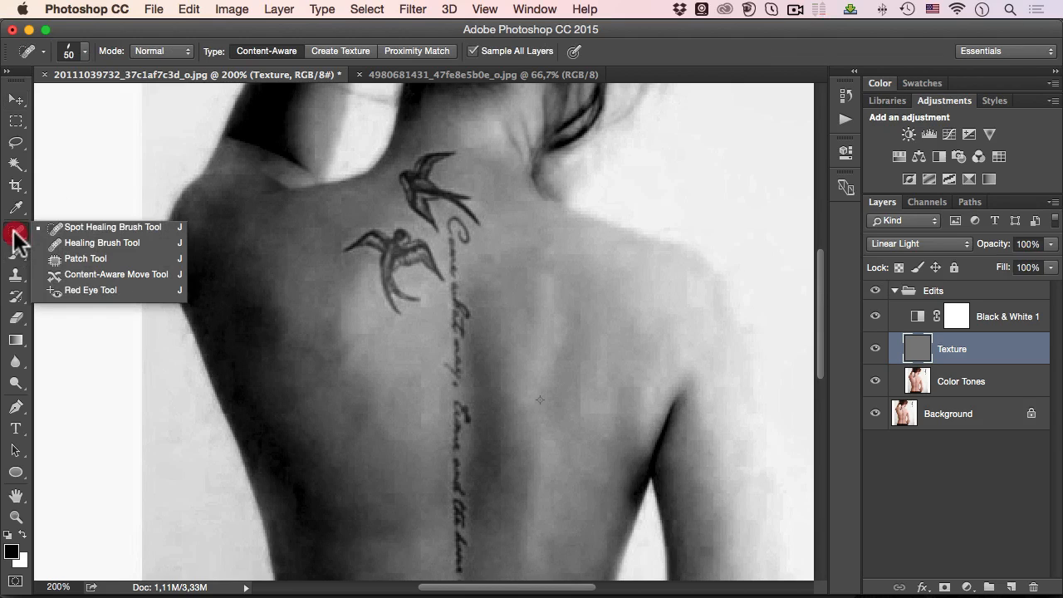
pyautogui.click(17, 232)
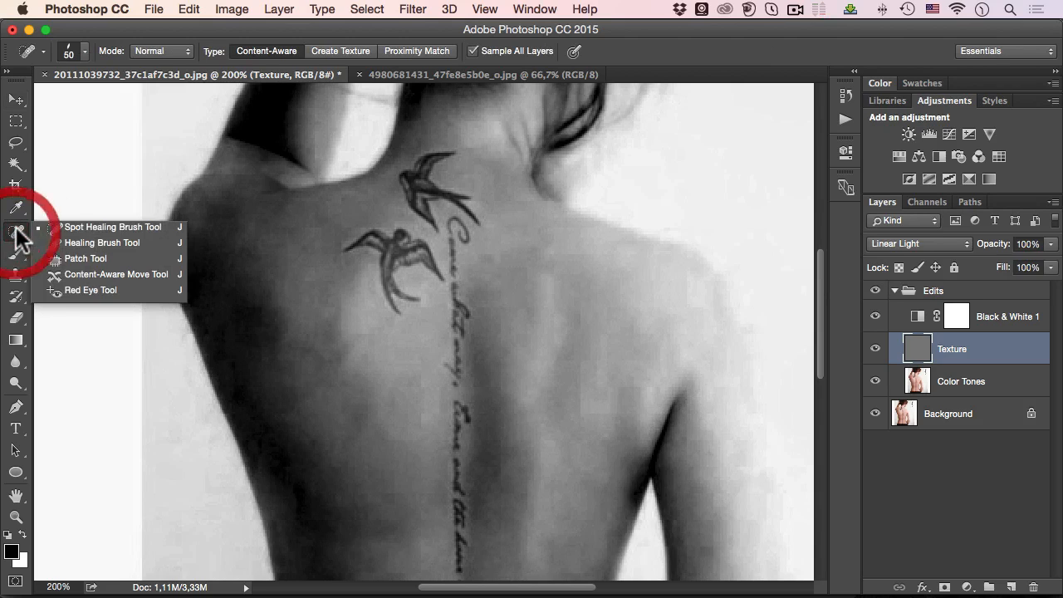
pyautogui.click(16, 276)
pyautogui.click(78, 274)
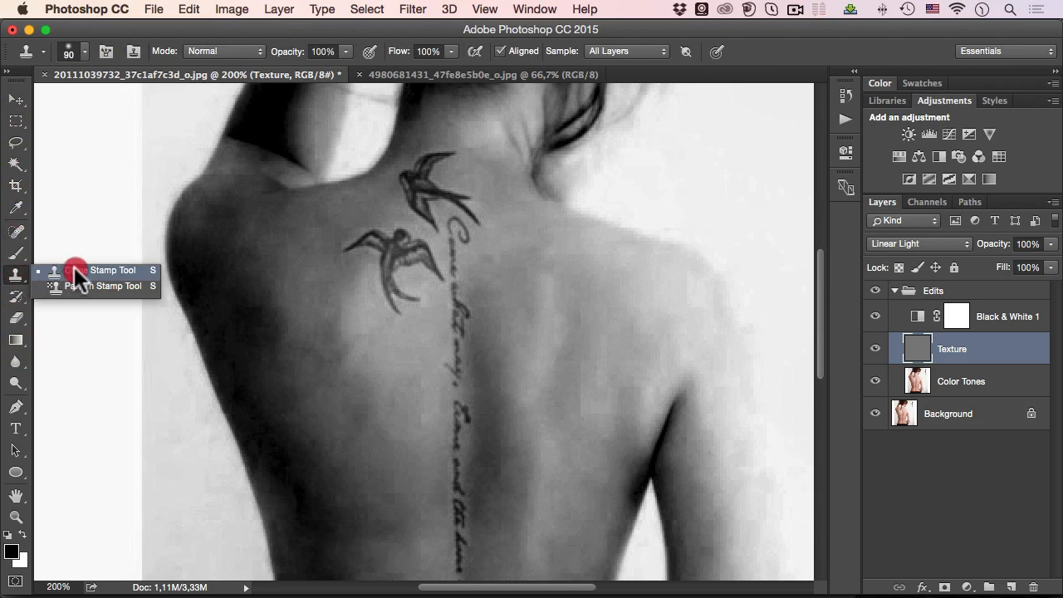
# Set the Clone Stamp brush size to 30 and its sampling to Current Layer
pyautogui.press('[')
pyautogui.press('[')
pyautogui.press('[')
pyautogui.press('[')
pyautogui.press('[')
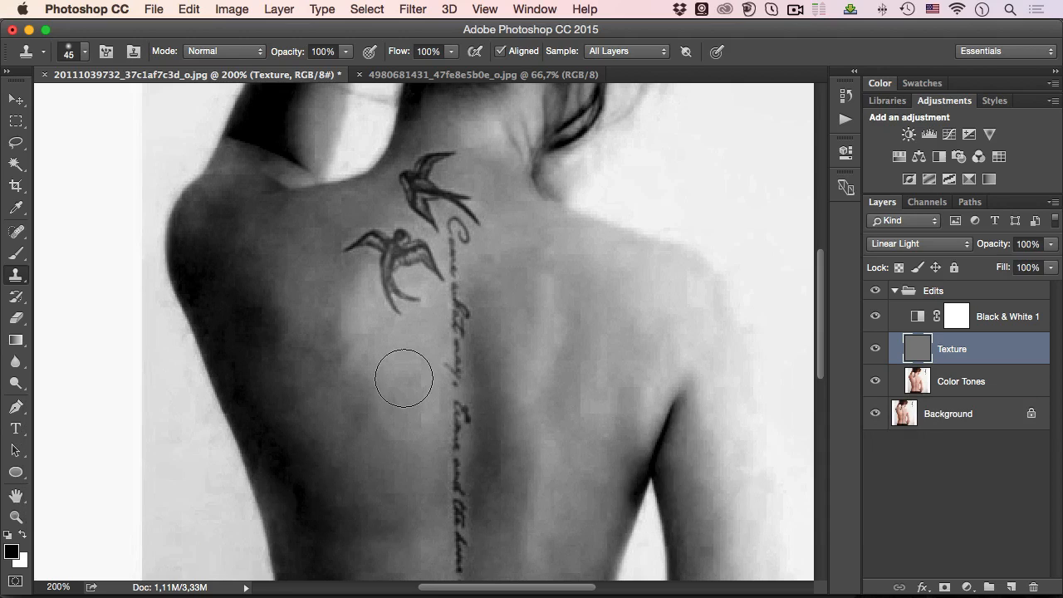
pyautogui.press('alt')
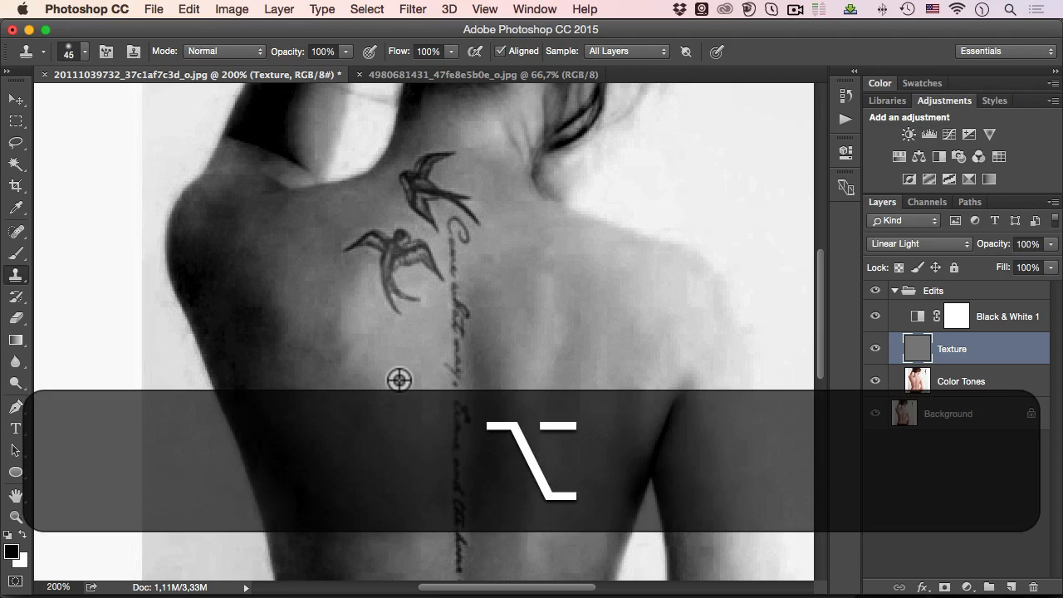
pyautogui.press('[')
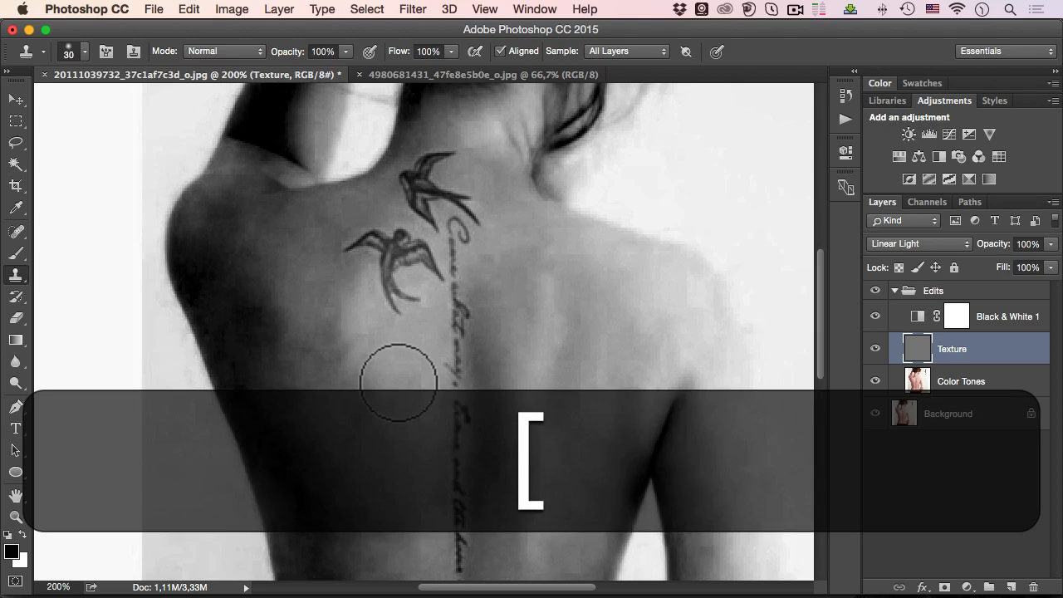
pyautogui.press(']')
pyautogui.press('alt')
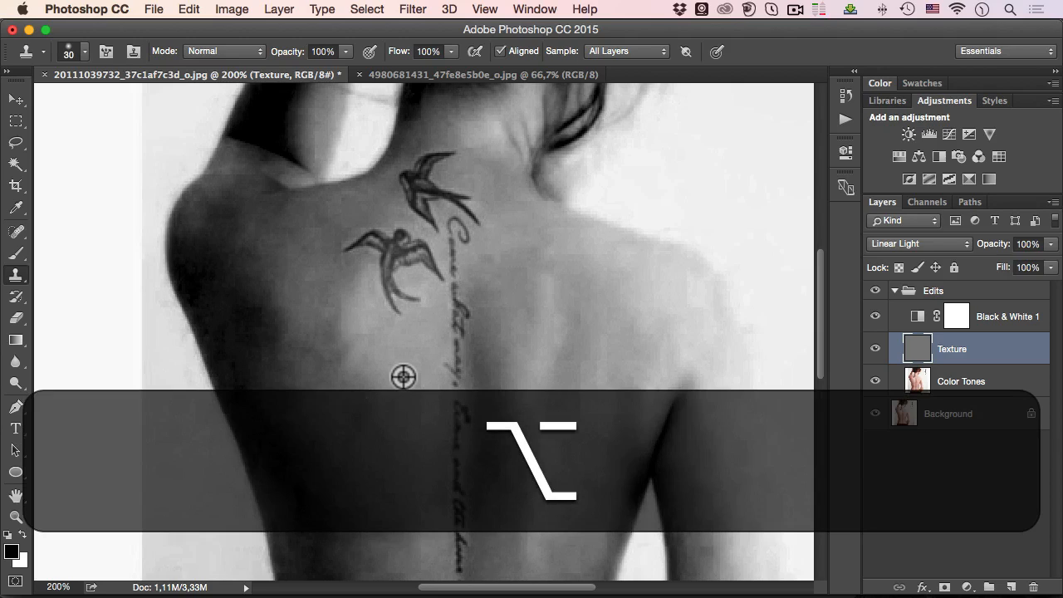
pyautogui.keyDown('alt'); pyautogui.click(403, 375); pyautogui.keyUp('alt')
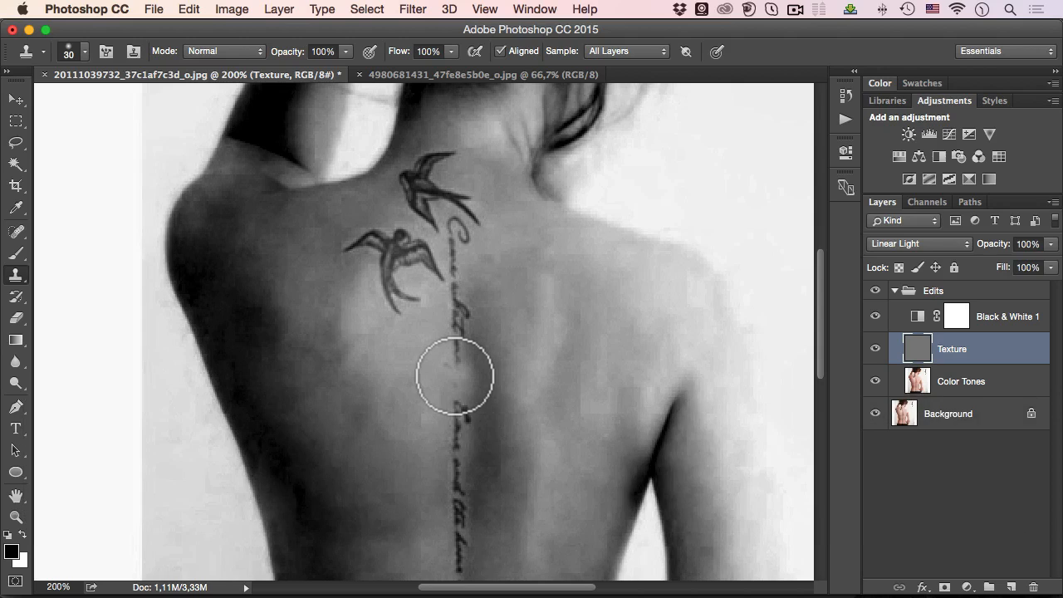
pyautogui.click(600, 48)
pyautogui.click(611, 26)
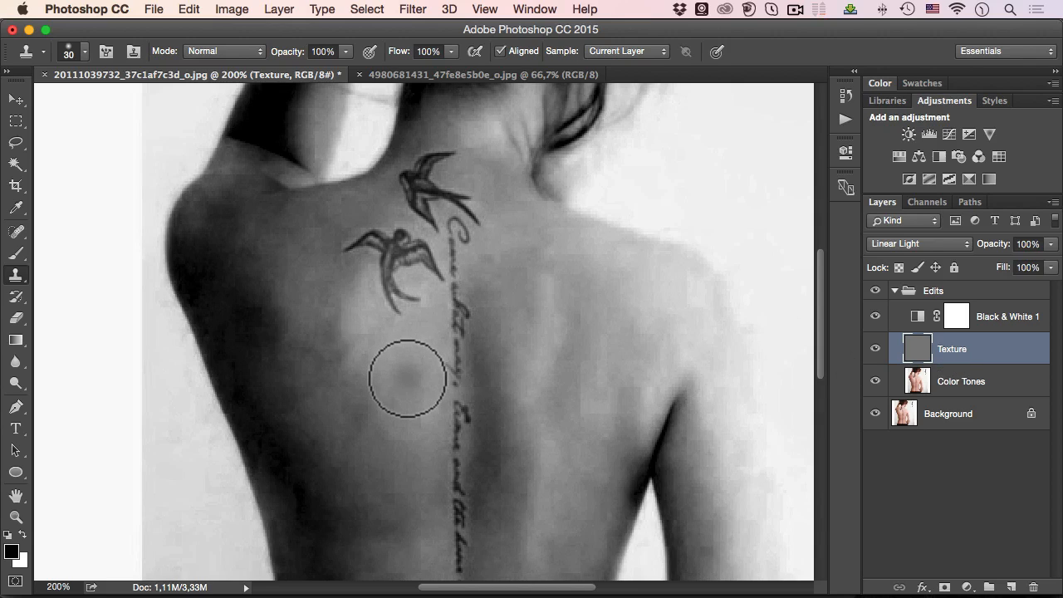
# Clone clean skin texture over the tattooed lettering from the middle of the spine downward on the Texture layer
pyautogui.press('alt')
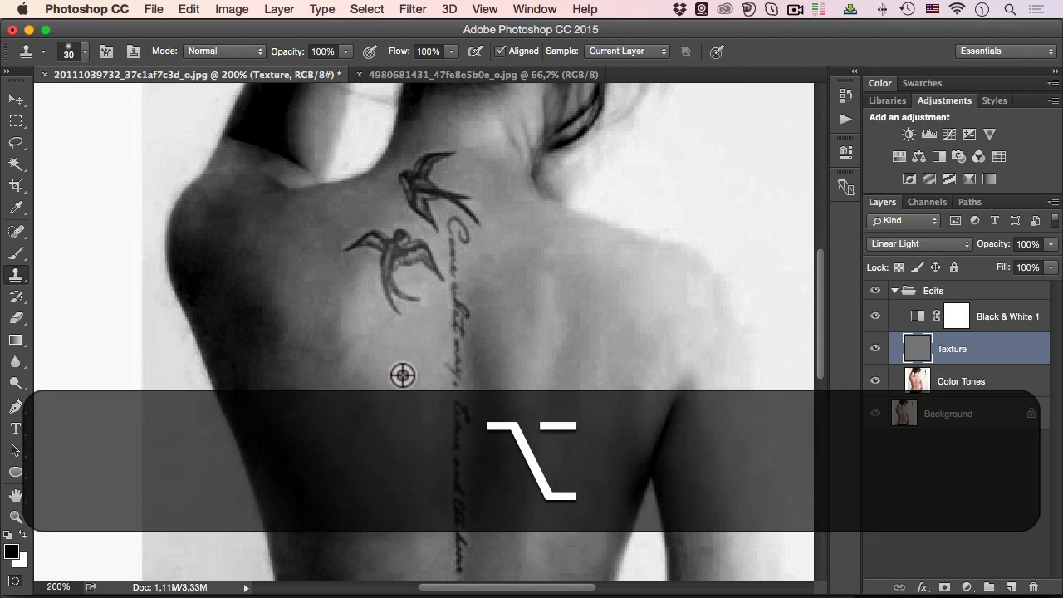
pyautogui.keyDown('alt'); pyautogui.click(402, 374); pyautogui.keyUp('alt')
pyautogui.moveTo(456, 369)
pyautogui.mouseDown()
pyautogui.moveTo(451, 357)
pyautogui.moveTo(452, 541)
pyautogui.mouseUp()
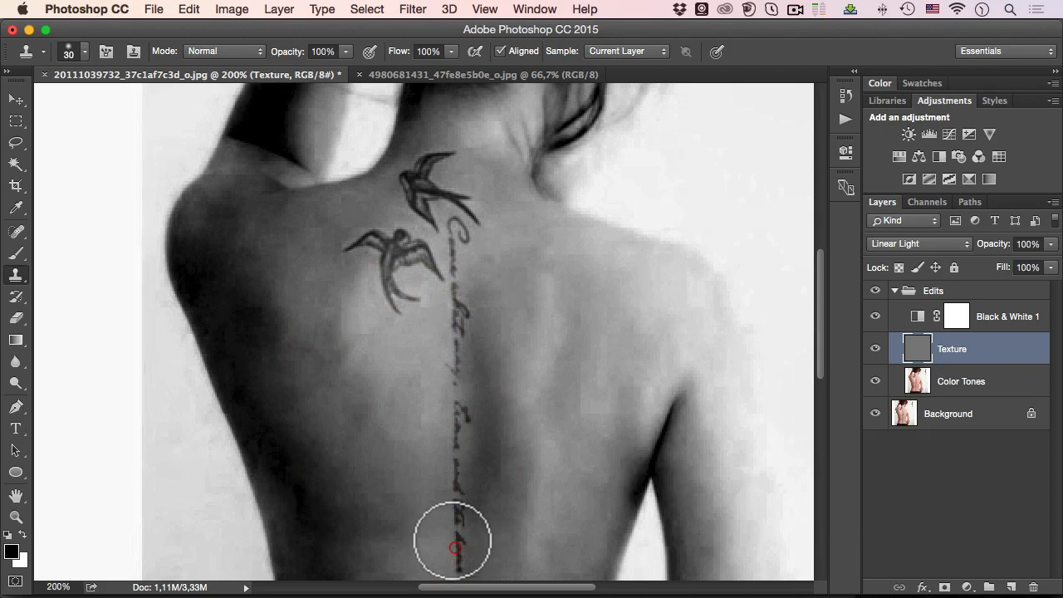
pyautogui.press('space')
pyautogui.moveTo(414, 483); pyautogui.dragTo(408, 297)
pyautogui.moveTo(451, 347)
pyautogui.mouseDown()
pyautogui.moveTo(453, 445)
pyautogui.moveTo(414, 441)
pyautogui.moveTo(450, 450)
pyautogui.moveTo(451, 554)
pyautogui.moveTo(423, 347)
pyautogui.mouseUp()
pyautogui.keyDown('alt'); pyautogui.click(416, 439); pyautogui.keyUp('alt')
pyautogui.press('space')
pyautogui.moveTo(456, 407)
pyautogui.mouseDown()
pyautogui.moveTo(451, 466)
pyautogui.moveTo(446, 458)
pyautogui.mouseUp()
# Clone clean skin texture over the upper part of the spine lettering, up to its first letter
pyautogui.press('space')
pyautogui.moveTo(462, 277)
pyautogui.mouseDown()
pyautogui.moveTo(453, 406)
pyautogui.moveTo(471, 576)
pyautogui.mouseUp()
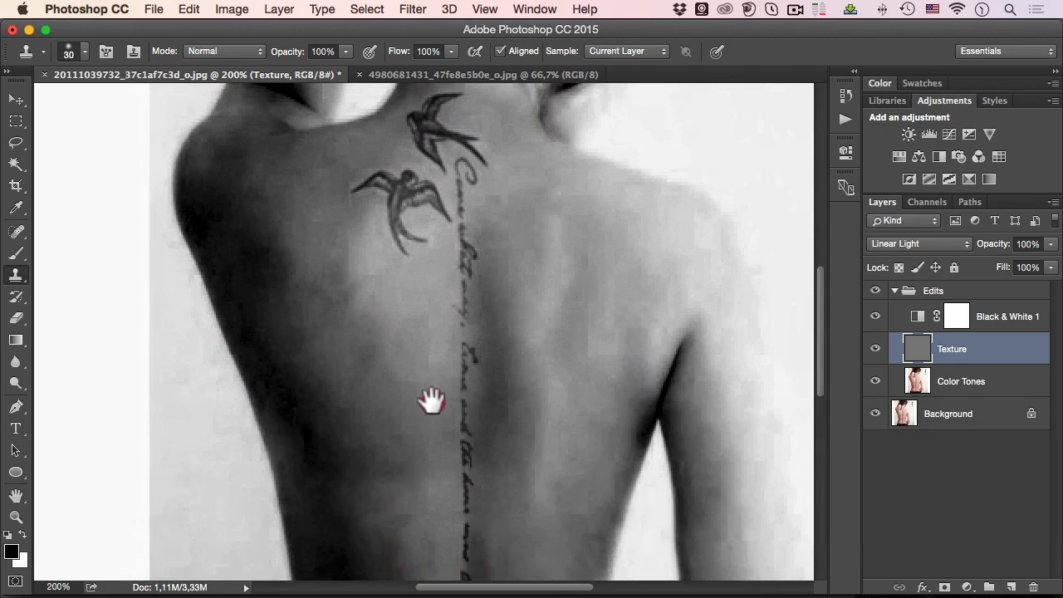
pyautogui.moveTo(431, 402); pyautogui.dragTo(430, 416)
pyautogui.keyDown('alt'); pyautogui.click(406, 366); pyautogui.keyUp('alt')
pyautogui.moveTo(454, 367)
pyautogui.mouseDown()
pyautogui.moveTo(457, 324)
pyautogui.moveTo(508, 318)
pyautogui.moveTo(465, 323)
pyautogui.moveTo(458, 229)
pyautogui.mouseUp()
pyautogui.keyDown('alt'); pyautogui.click(511, 319); pyautogui.keyUp('alt')
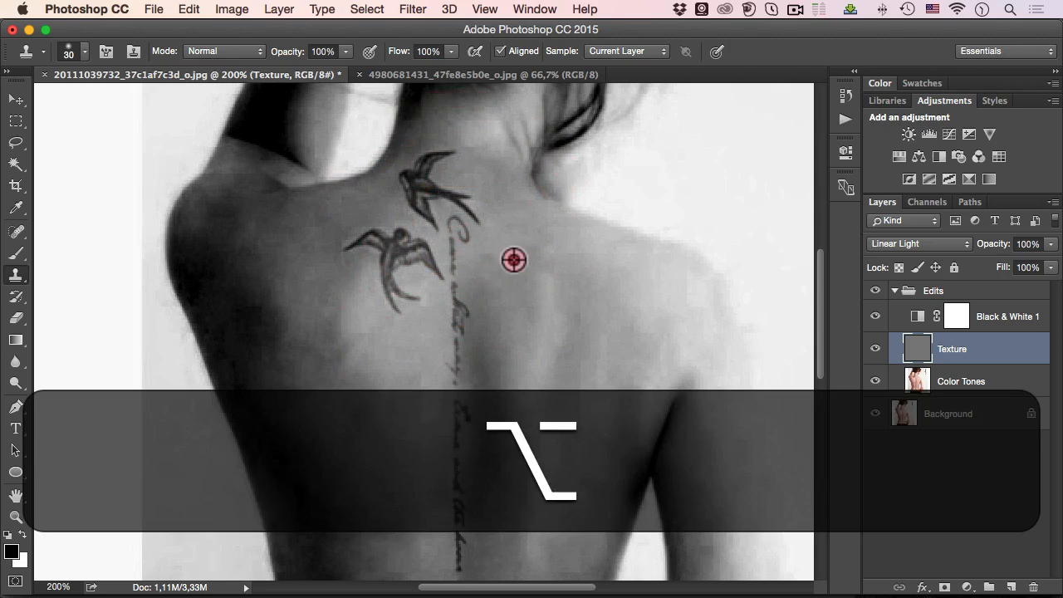
pyautogui.keyDown('alt'); pyautogui.click(475, 204); pyautogui.keyUp('alt')
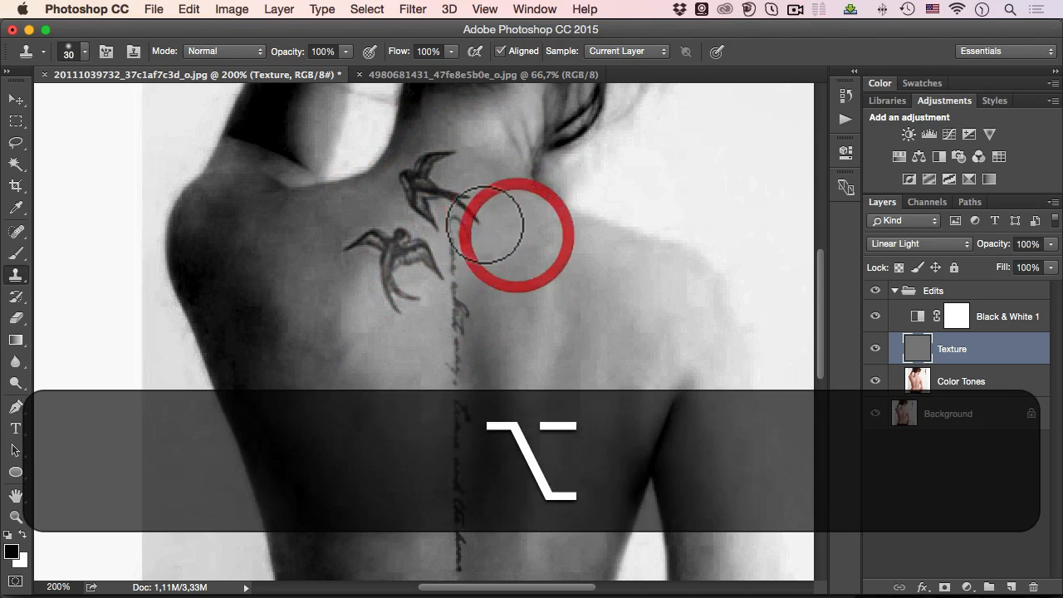
# Clone nearby clean skin texture over the tail and wings of the lower bird tattoo
pyautogui.keyDown('alt'); pyautogui.click(366, 354); pyautogui.keyUp('alt')
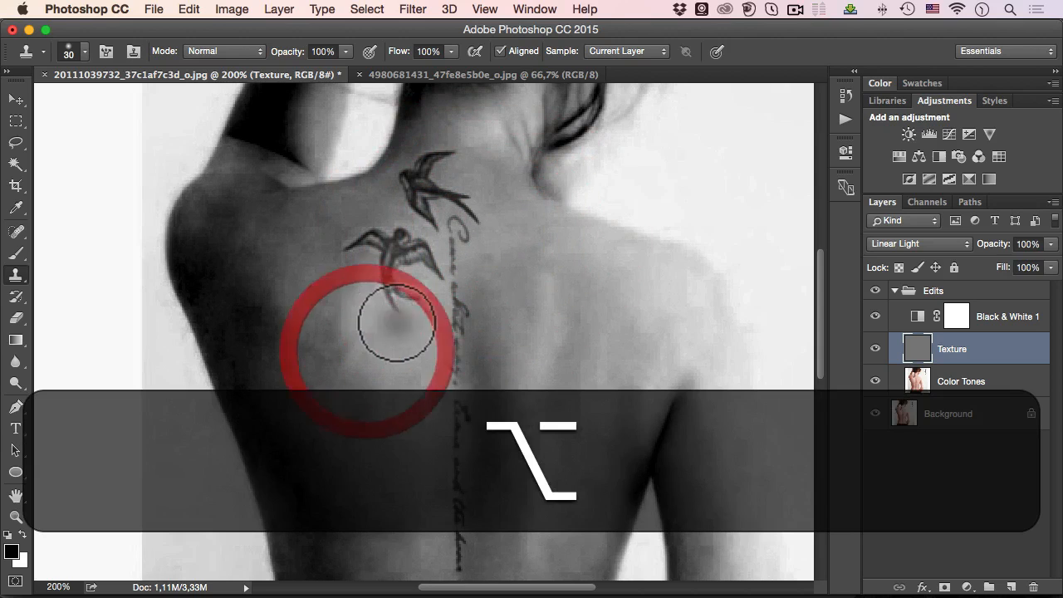
pyautogui.moveTo(397, 309)
pyautogui.mouseDown()
pyautogui.moveTo(404, 297)
pyautogui.moveTo(356, 237)
pyautogui.moveTo(387, 238)
pyautogui.moveTo(372, 259)
pyautogui.moveTo(409, 240)
pyautogui.moveTo(416, 276)
pyautogui.mouseUp()
pyautogui.keyDown('alt'); pyautogui.click(285, 311); pyautogui.keyUp('alt')
pyautogui.keyDown('alt'); pyautogui.click(407, 244); pyautogui.keyUp('alt')
pyautogui.keyDown('alt'); pyautogui.click(327, 232); pyautogui.keyUp('alt')
pyautogui.keyDown('alt'); pyautogui.click(376, 325); pyautogui.keyUp('alt')
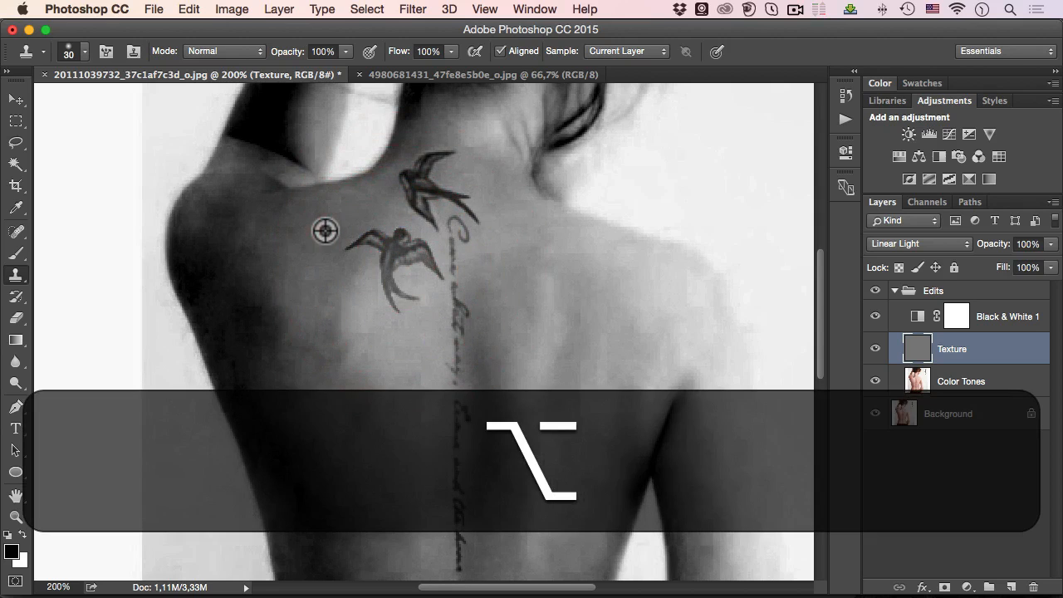
pyautogui.keyDown('alt'); pyautogui.click(355, 236); pyautogui.keyUp('alt')
# Clone nearby clean skin texture over the wings, body and tail of the upper bird tattoo on the Texture layer
pyautogui.keyDown('alt'); pyautogui.click(521, 239); pyautogui.keyUp('alt')
pyautogui.keyDown('alt'); pyautogui.click(443, 182); pyautogui.keyUp('alt')
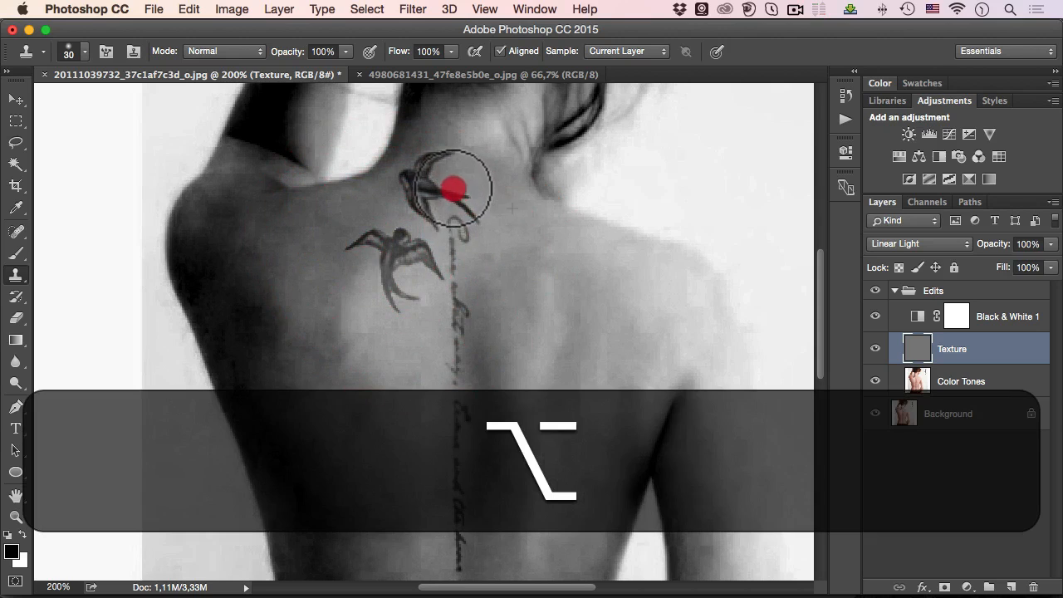
pyautogui.keyDown('alt'); pyautogui.click(488, 203); pyautogui.keyUp('alt')
pyautogui.keyDown('alt'); pyautogui.click(438, 162); pyautogui.keyUp('alt')
pyautogui.keyDown('alt'); pyautogui.click(476, 158); pyautogui.keyUp('alt')
pyautogui.moveTo(425, 162); pyautogui.dragTo(438, 167)
pyautogui.keyDown('alt'); pyautogui.click(475, 154); pyautogui.keyUp('alt')
pyautogui.keyDown('alt'); pyautogui.click(531, 300); pyautogui.keyUp('alt')
pyautogui.moveTo(427, 207)
pyautogui.mouseDown()
pyautogui.moveTo(411, 177)
pyautogui.moveTo(463, 222)
pyautogui.mouseUp()
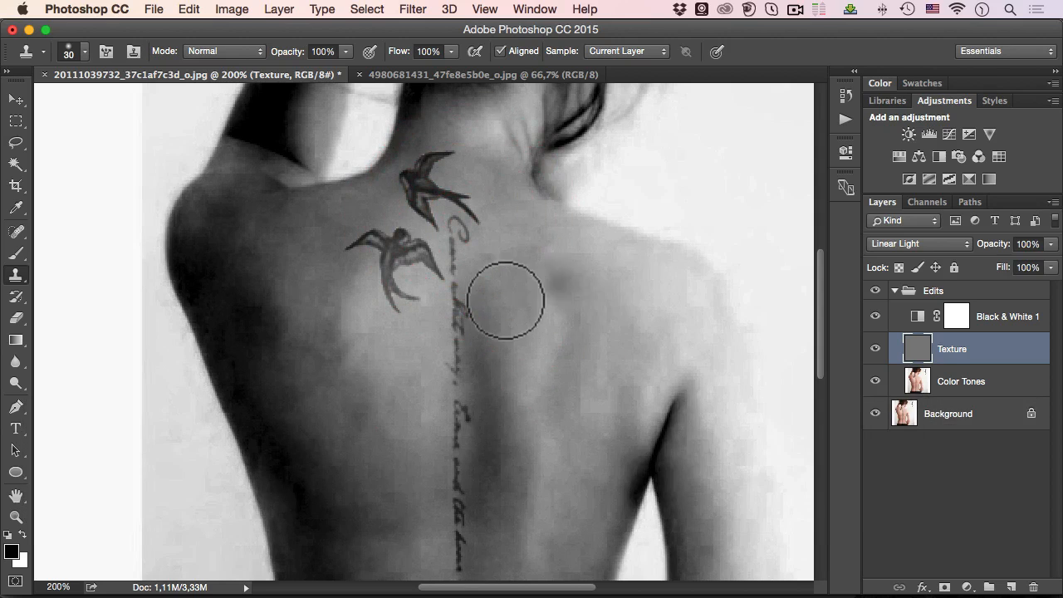
pyautogui.press('alt')
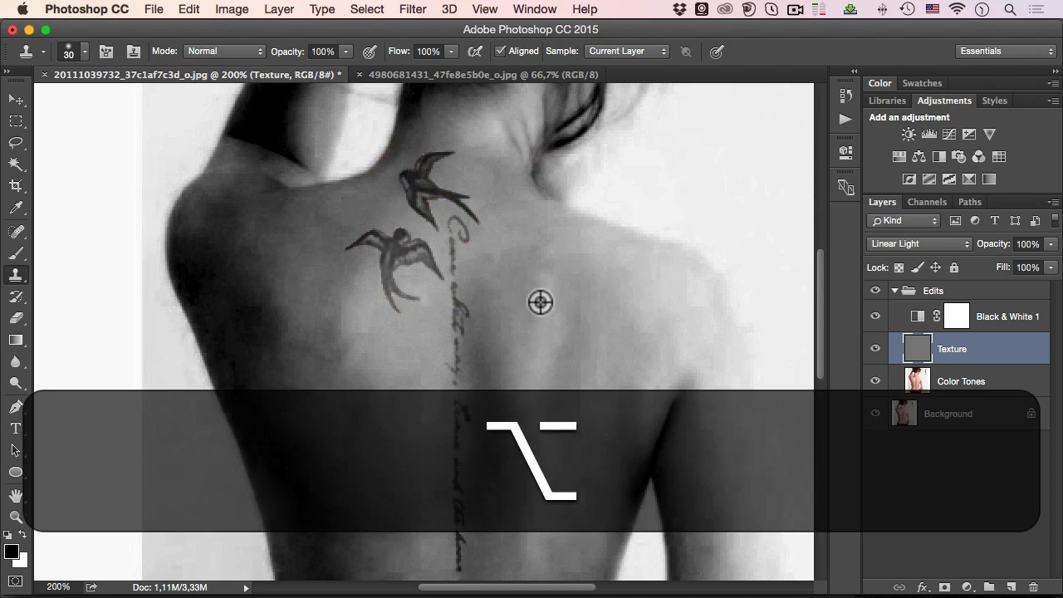
pyautogui.keyDown('alt'); pyautogui.click(541, 303); pyautogui.keyUp('alt')
pyautogui.moveTo(437, 205); pyautogui.dragTo(443, 184)
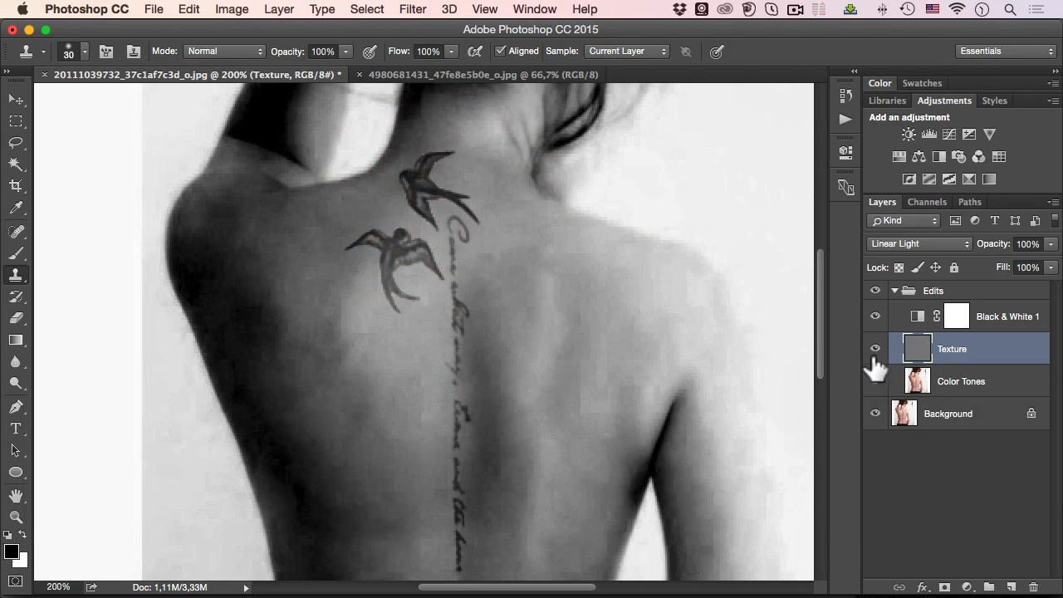
# Isolate the Texture layer to check the back for leftover tattoo outlines, and restore the other layers' visibility
pyautogui.keyDown('alt'); pyautogui.click(876, 350); pyautogui.keyUp('alt')
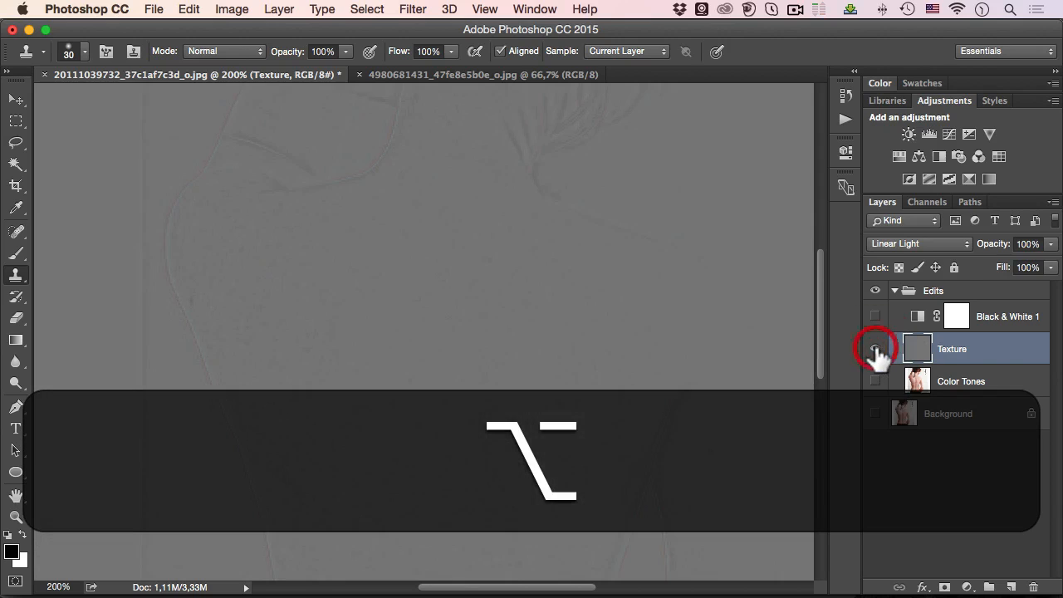
pyautogui.click(422, 167)
pyautogui.keyDown('alt'); pyautogui.click(465, 272); pyautogui.keyUp('alt')
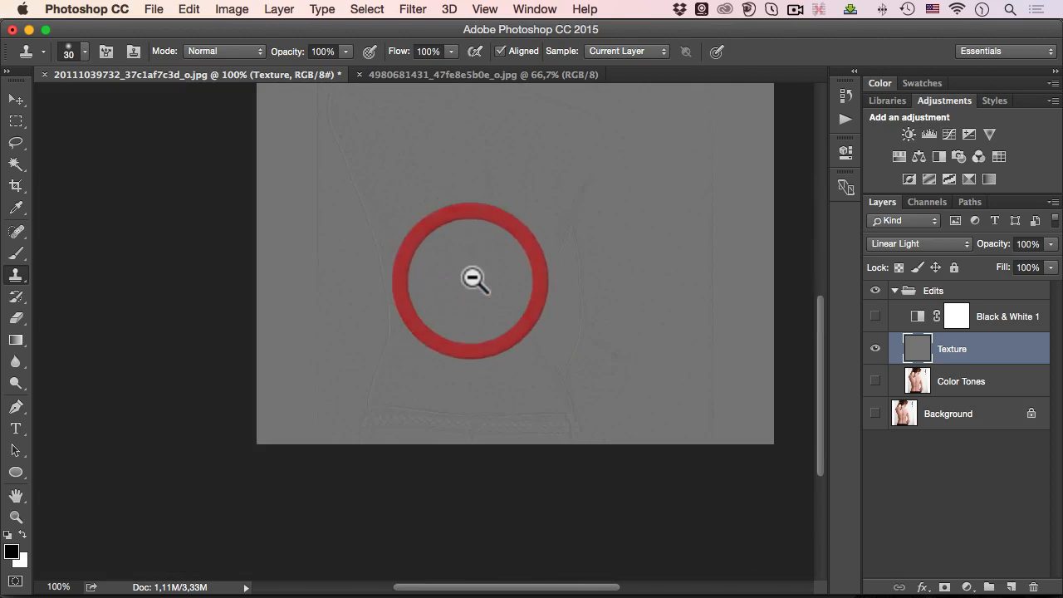
pyautogui.moveTo(475, 279); pyautogui.dragTo(456, 304)
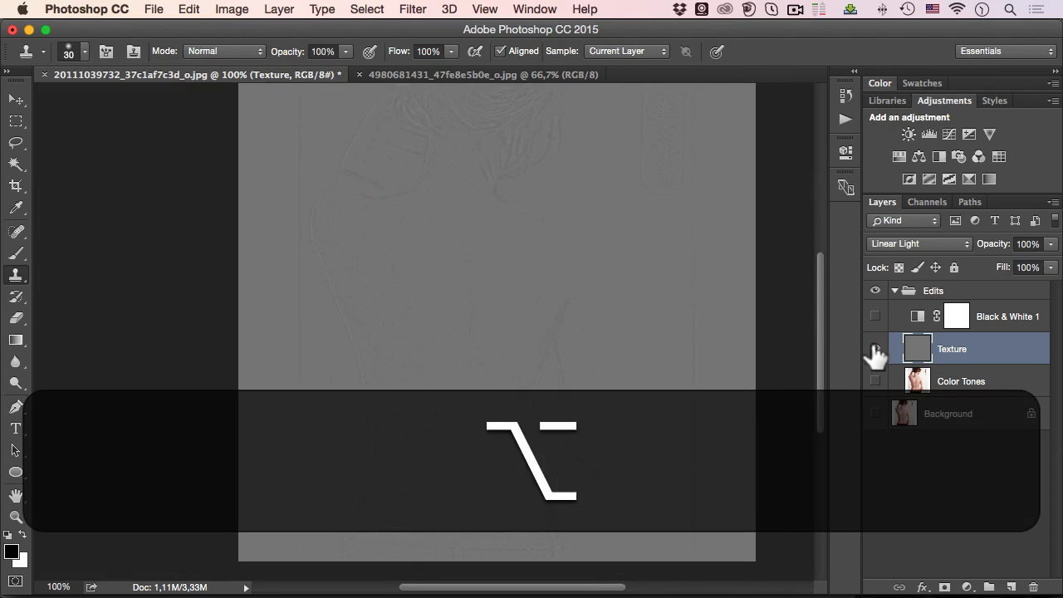
pyautogui.keyDown('alt'); pyautogui.click(876, 350); pyautogui.keyUp('alt')
# Duplicate the Color Tones layer with the Texture and Black & White 1 layers hidden
pyautogui.click(913, 381)
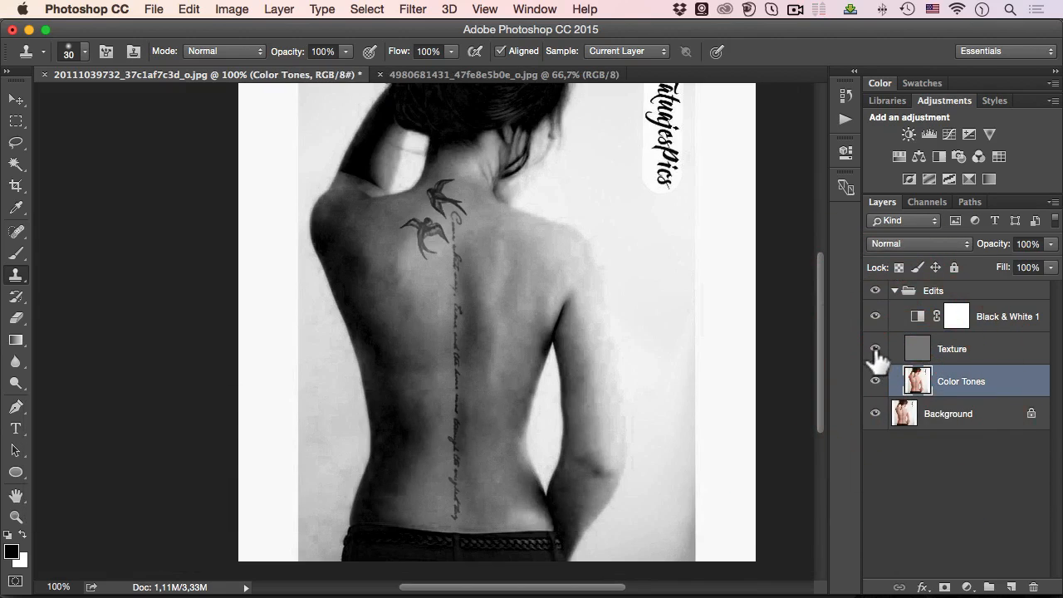
pyautogui.click(876, 350)
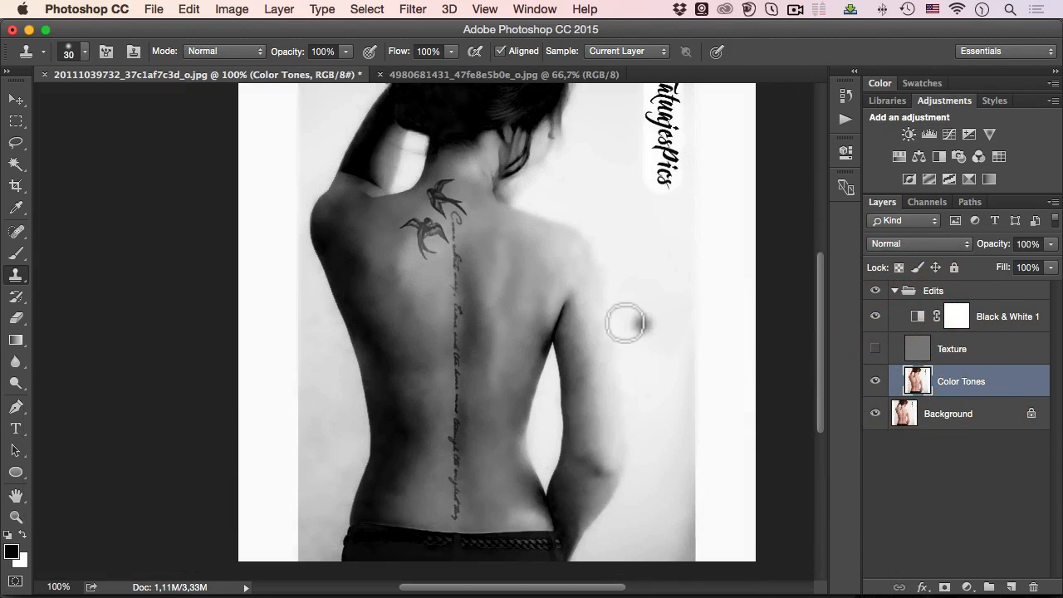
pyautogui.click(875, 317)
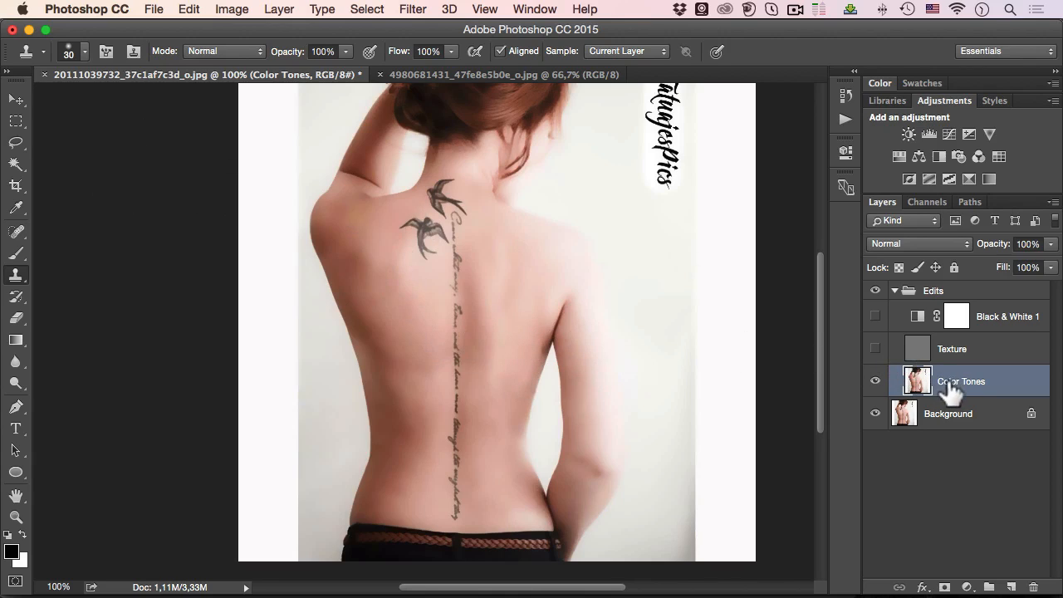
pyautogui.press('super')
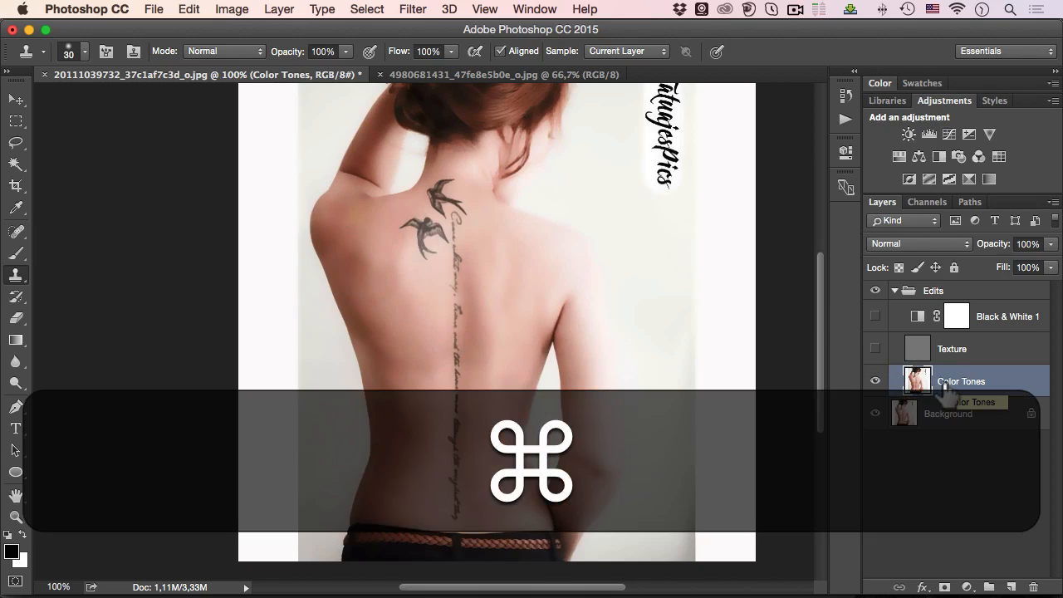
pyautogui.press('super+j')
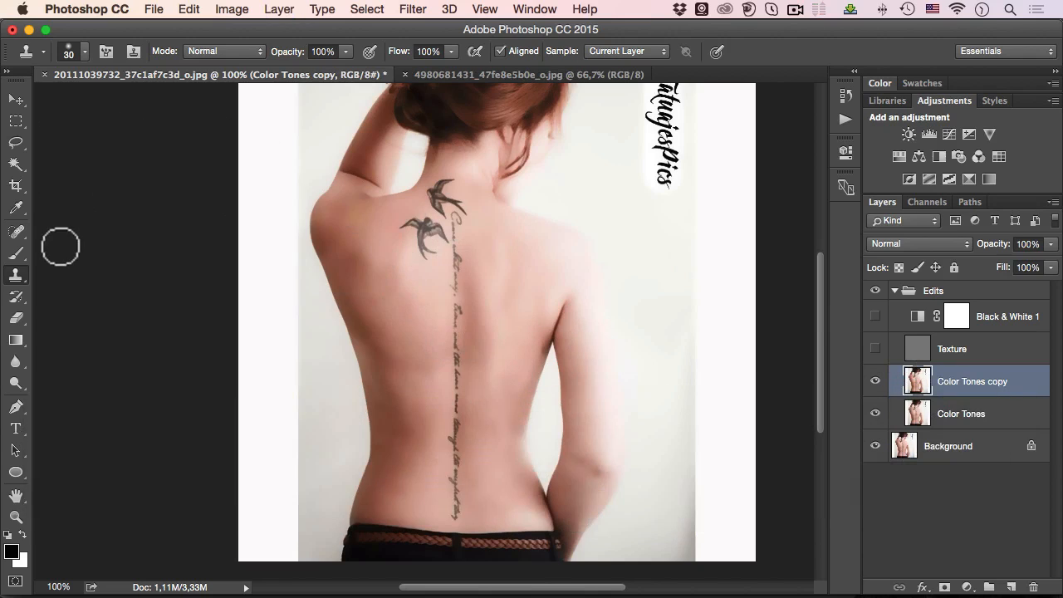
# Switch to the Mixer Brush tool and reduce its brush size to 35
pyautogui.click(17, 254)
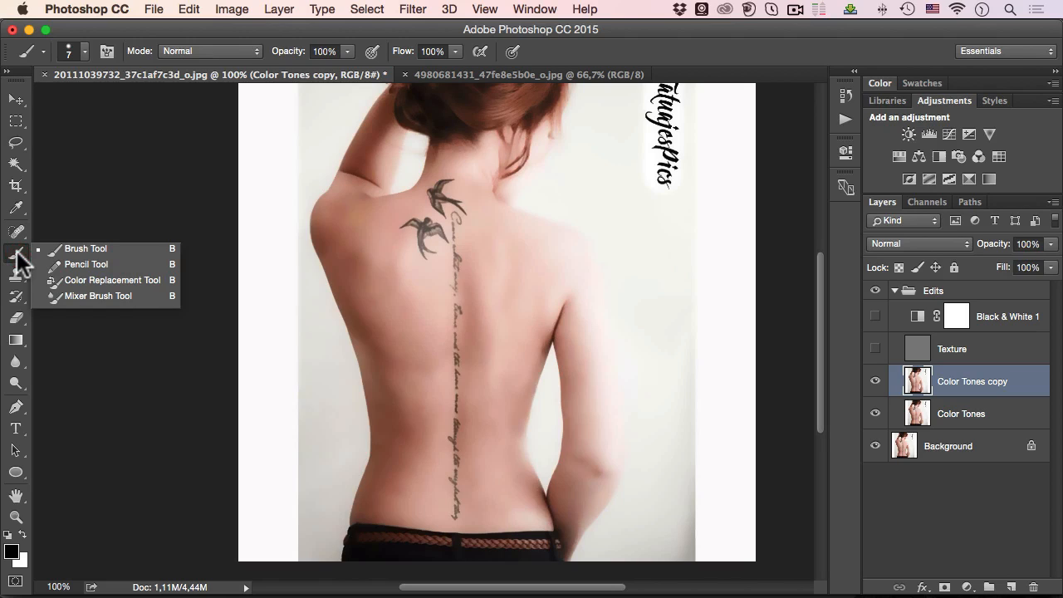
pyautogui.click(96, 293)
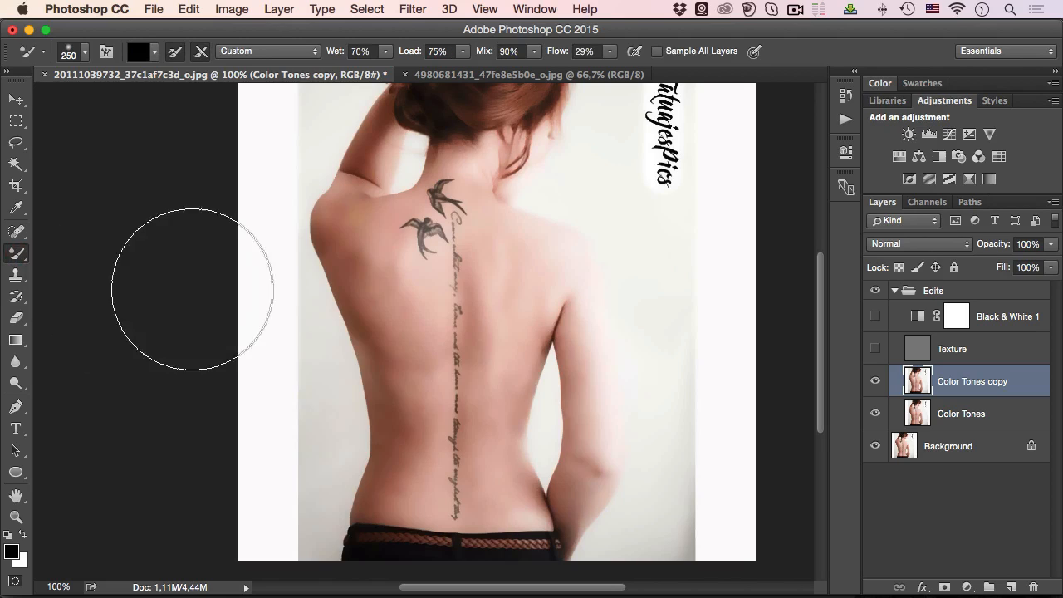
pyautogui.press('[')
pyautogui.press('[')
pyautogui.press('[')
pyautogui.press('[')
pyautogui.press('[')
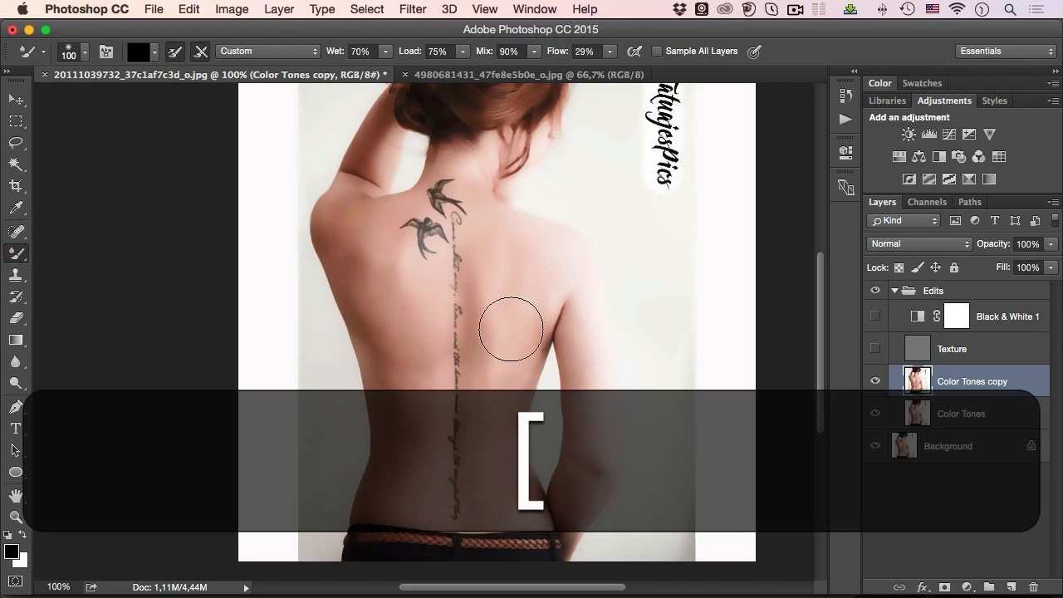
pyautogui.press('[')
pyautogui.press('[')
pyautogui.press('[')
pyautogui.press('[')
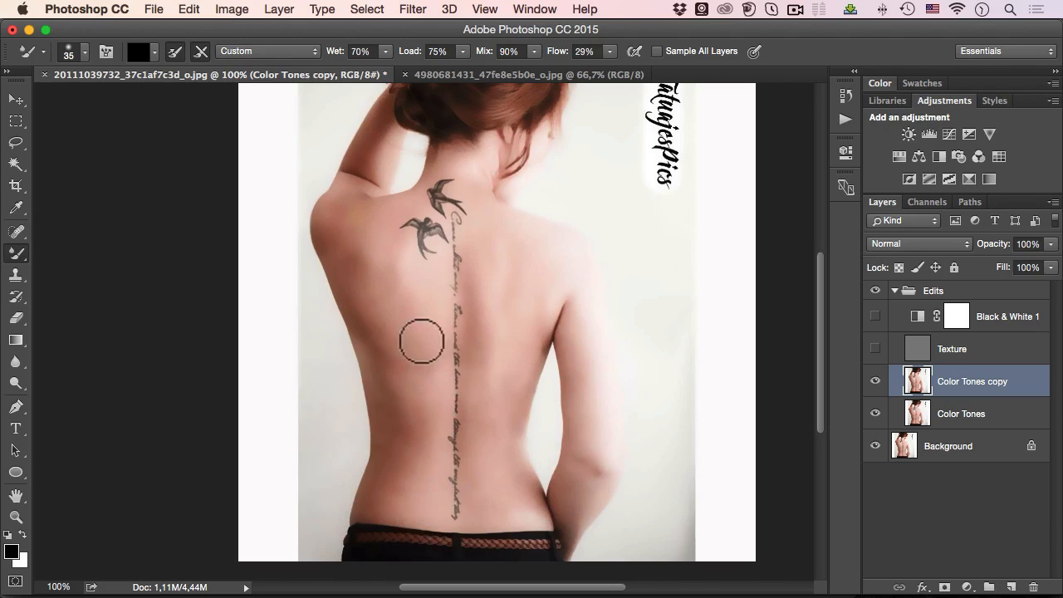
# Sample skin beside the lower spine and blend away the spine lettering on Color Tones copy, enlarging the Mixer Brush to 50
pyautogui.press('alt')
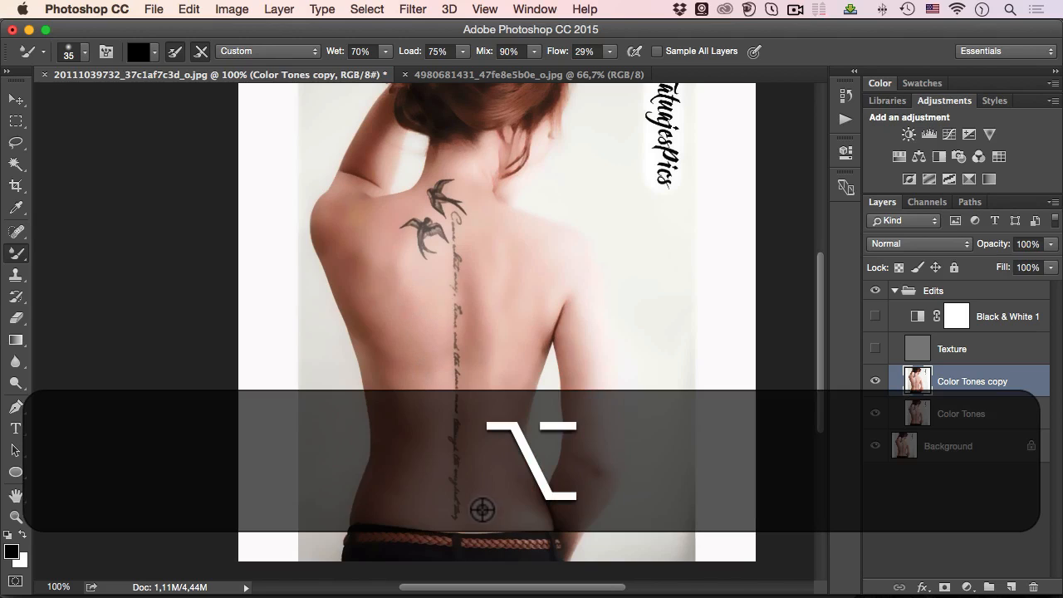
pyautogui.keyDown('alt'); pyautogui.click(465, 505); pyautogui.keyUp('alt')
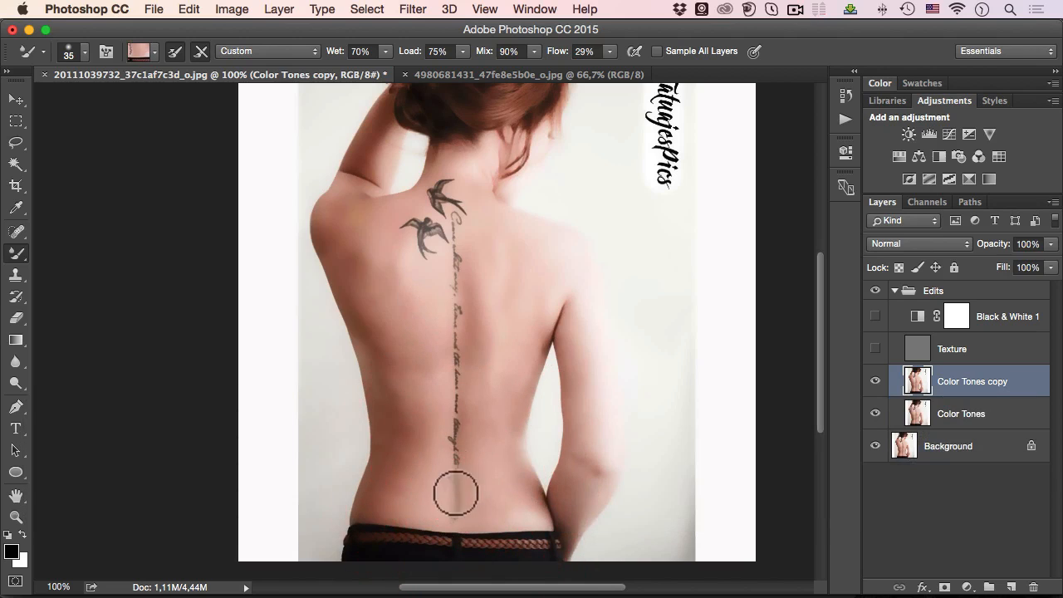
pyautogui.press(']')
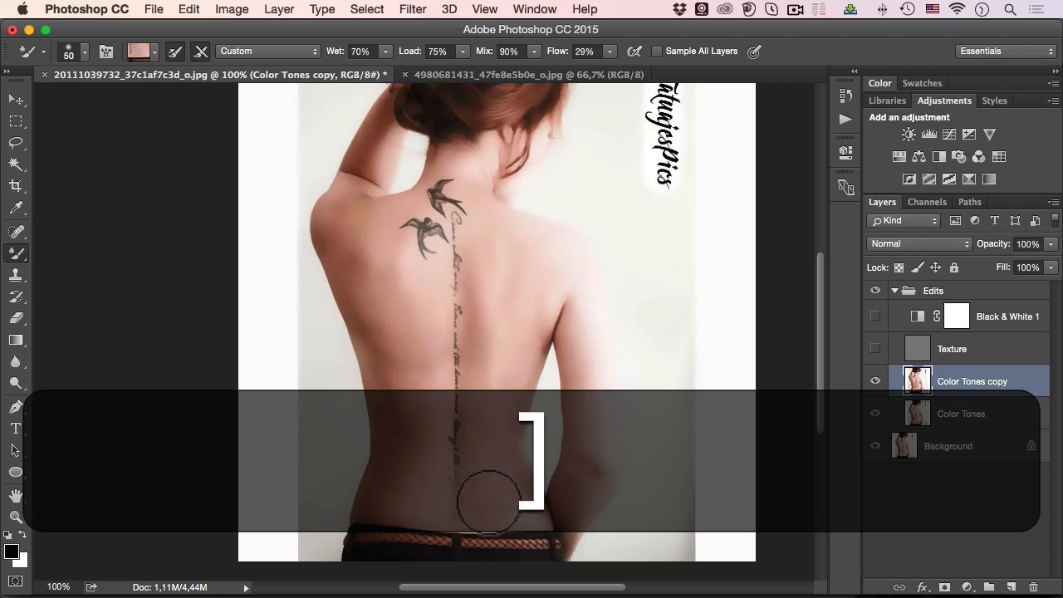
pyautogui.press('alt')
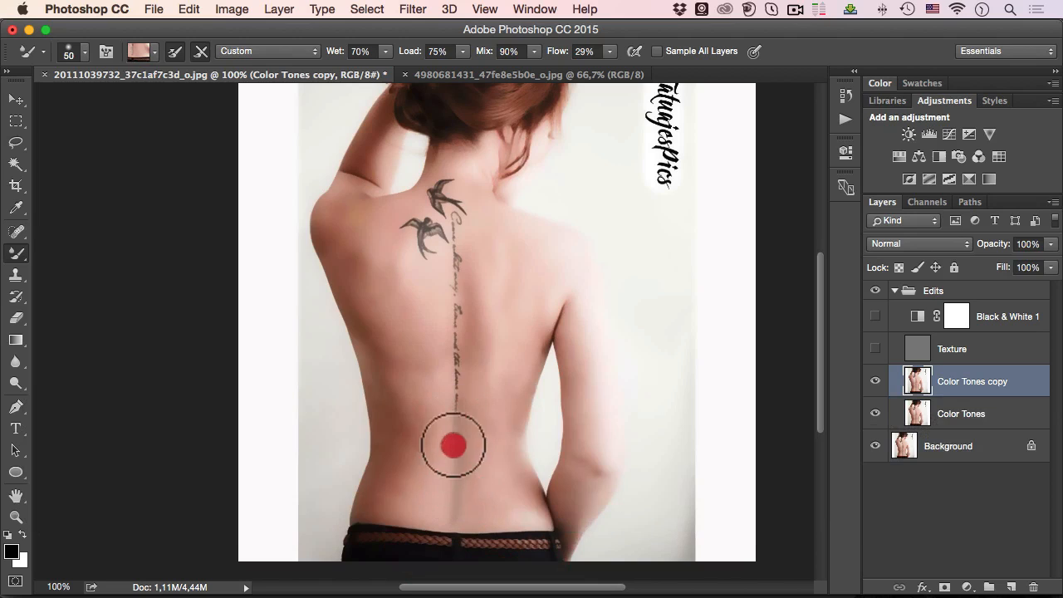
pyautogui.moveTo(453, 446)
pyautogui.mouseDown()
pyautogui.moveTo(467, 373)
pyautogui.moveTo(451, 384)
pyautogui.moveTo(465, 337)
pyautogui.moveTo(452, 308)
pyautogui.moveTo(459, 293)
pyautogui.mouseUp()
pyautogui.moveTo(459, 260)
pyautogui.mouseDown()
pyautogui.moveTo(456, 275)
pyautogui.moveTo(453, 228)
pyautogui.moveTo(462, 441)
pyautogui.moveTo(452, 504)
pyautogui.moveTo(460, 440)
pyautogui.moveTo(462, 515)
pyautogui.moveTo(458, 495)
pyautogui.moveTo(465, 503)
pyautogui.mouseUp()
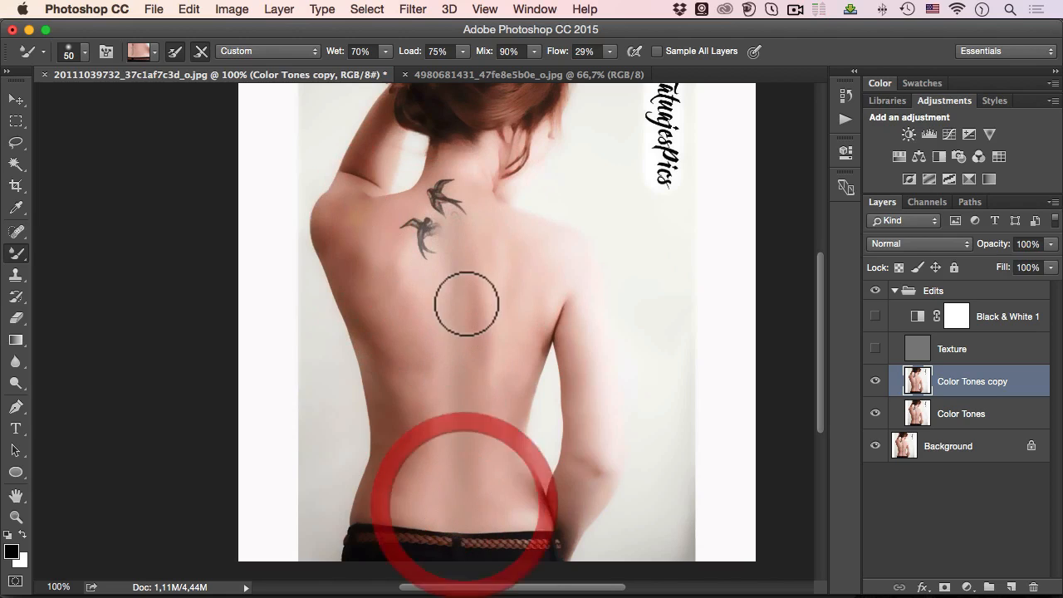
pyautogui.moveTo(459, 278); pyautogui.dragTo(453, 277)
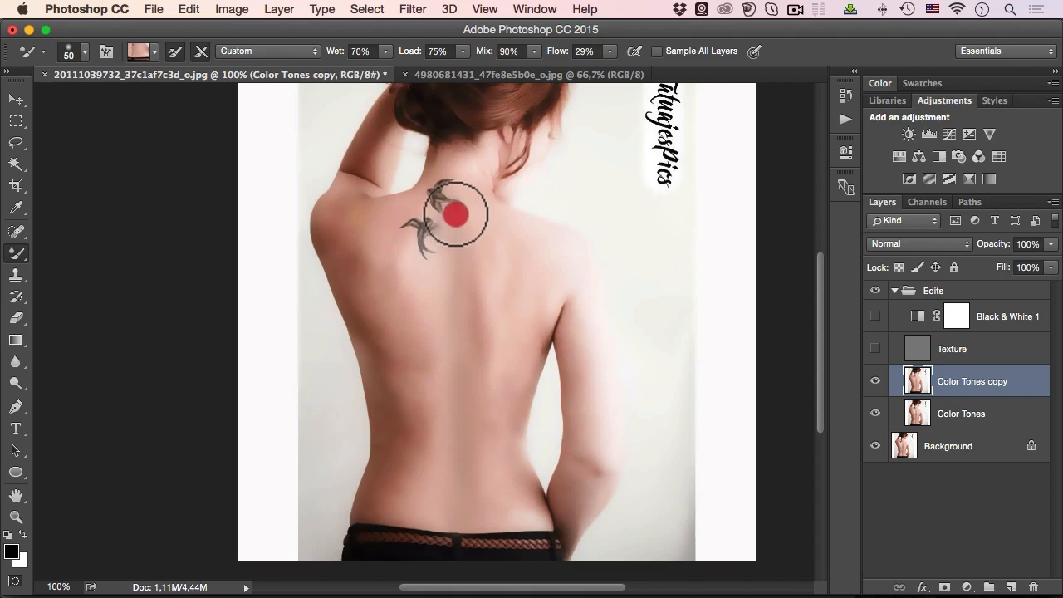
# Blend away both bird tattoos on the upper back with the Mixer Brush, resampling nearby skin tones
pyautogui.moveTo(456, 214); pyautogui.dragTo(493, 238)
pyautogui.press('alt')
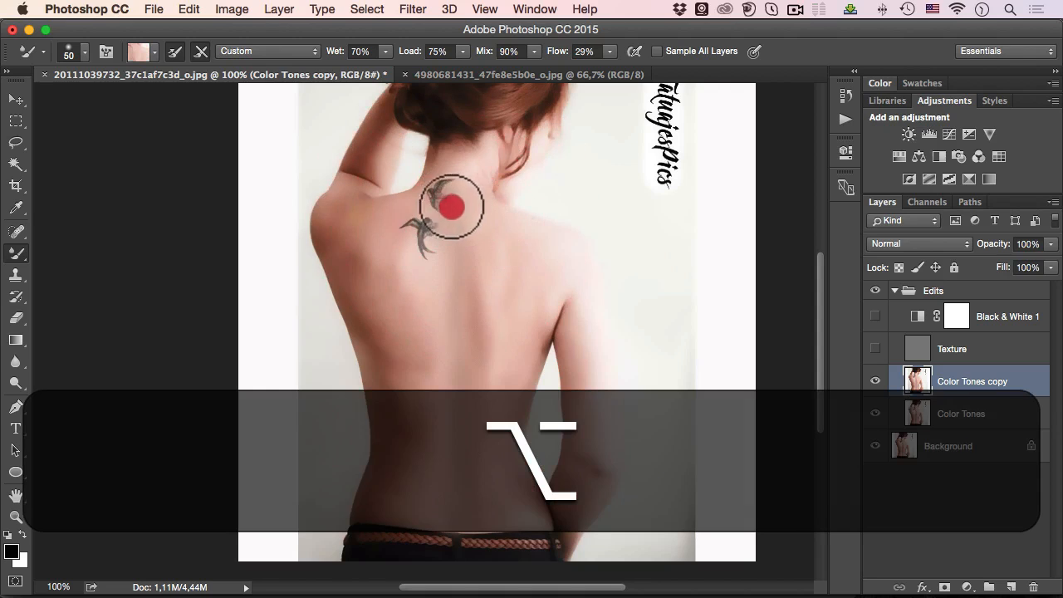
pyautogui.moveTo(452, 207)
pyautogui.mouseDown()
pyautogui.moveTo(441, 196)
pyautogui.moveTo(429, 251)
pyautogui.moveTo(431, 240)
pyautogui.moveTo(408, 226)
pyautogui.moveTo(423, 238)
pyautogui.moveTo(403, 241)
pyautogui.moveTo(423, 226)
pyautogui.moveTo(434, 278)
pyautogui.mouseUp()
pyautogui.keyDown('alt'); pyautogui.click(416, 287); pyautogui.keyUp('alt')
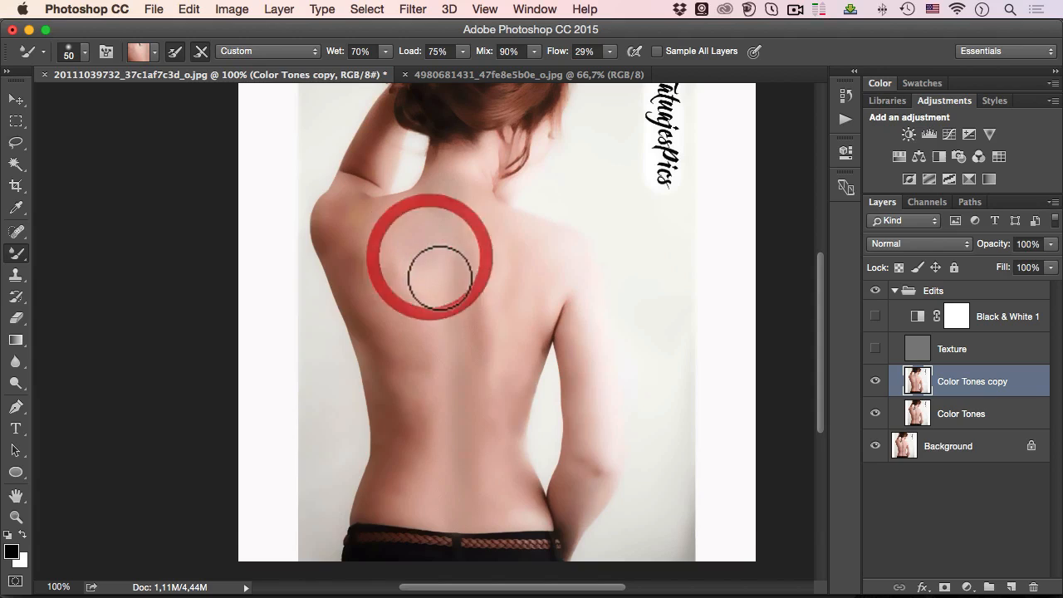
pyautogui.press('alt')
pyautogui.keyDown('alt'); pyautogui.click(432, 284); pyautogui.keyUp('alt')
pyautogui.moveTo(444, 212)
pyautogui.mouseDown()
pyautogui.moveTo(466, 168)
pyautogui.moveTo(445, 218)
pyautogui.mouseUp()
pyautogui.keyDown('alt'); pyautogui.click(465, 241); pyautogui.keyUp('alt')
pyautogui.press('alt+super+z')
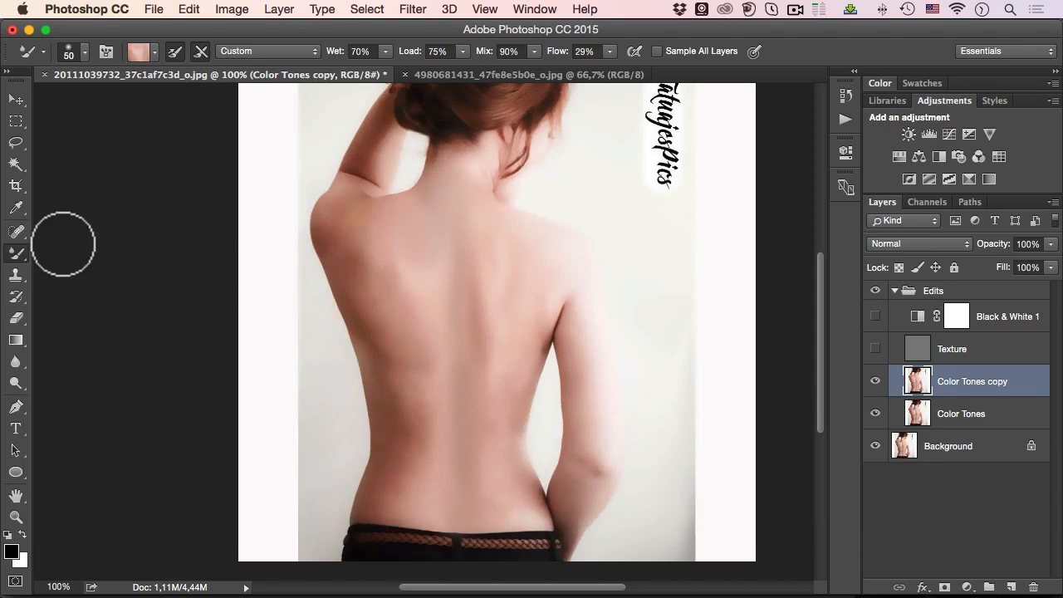
# Switch to the regular Brush tool, sample the neck's skin colour and enlarge the brush to 80 px
pyautogui.moveTo(17, 260); pyautogui.dragTo(58, 247)
pyautogui.press('alt')
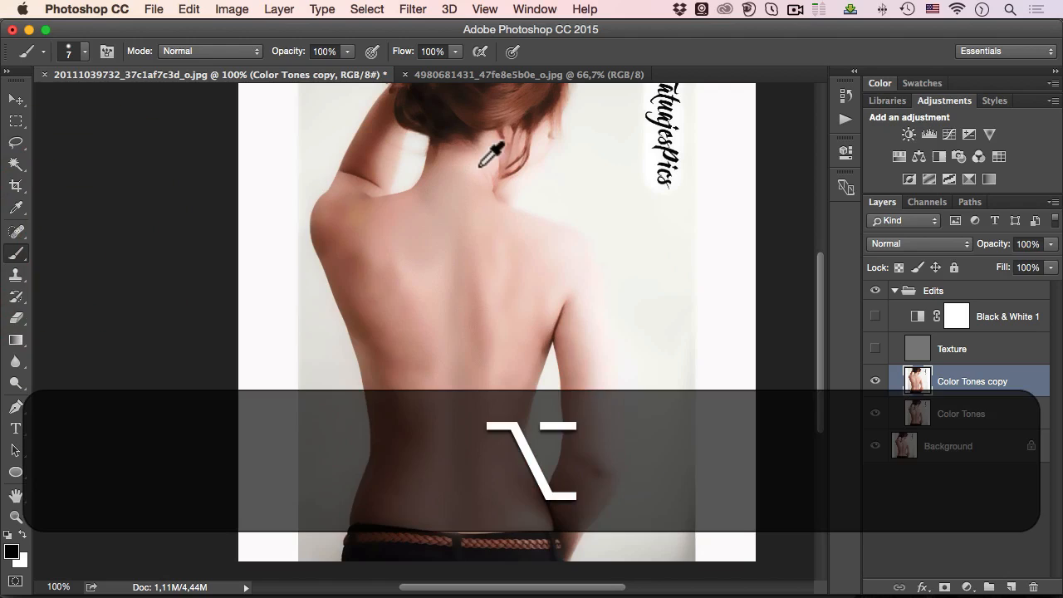
pyautogui.keyDown('alt'); pyautogui.click(472, 163); pyautogui.keyUp('alt')
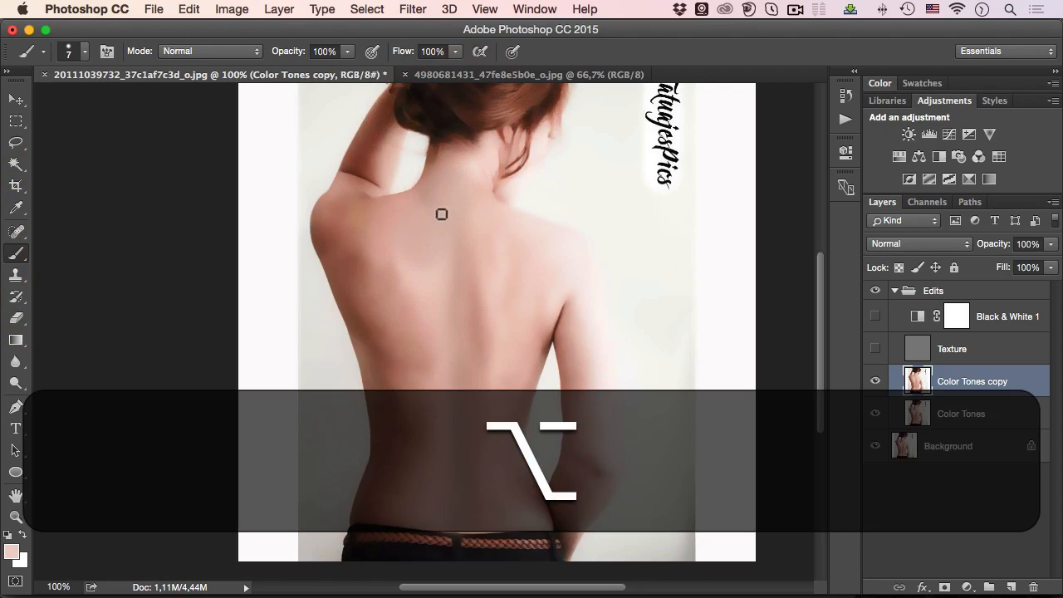
pyautogui.press(']')
pyautogui.press(']')
pyautogui.press(']')
pyautogui.press(']')
pyautogui.press(']')
pyautogui.press(']')
pyautogui.press(']')
pyautogui.press(']')
pyautogui.press(']')
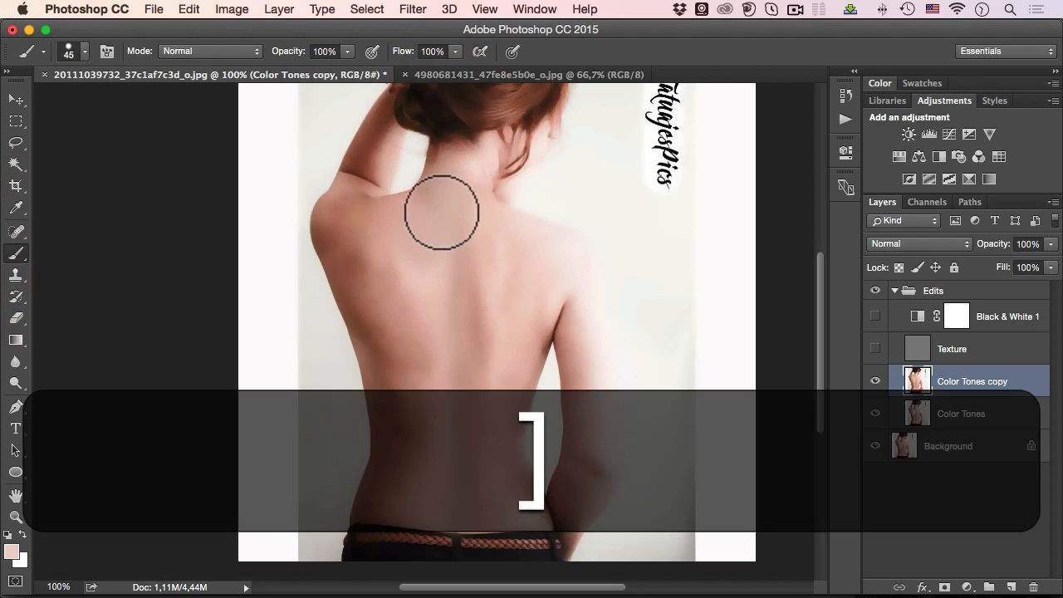
# Undo a trial dab at the base of the neck and set the brush hardness to 0%
pyautogui.click(451, 194)
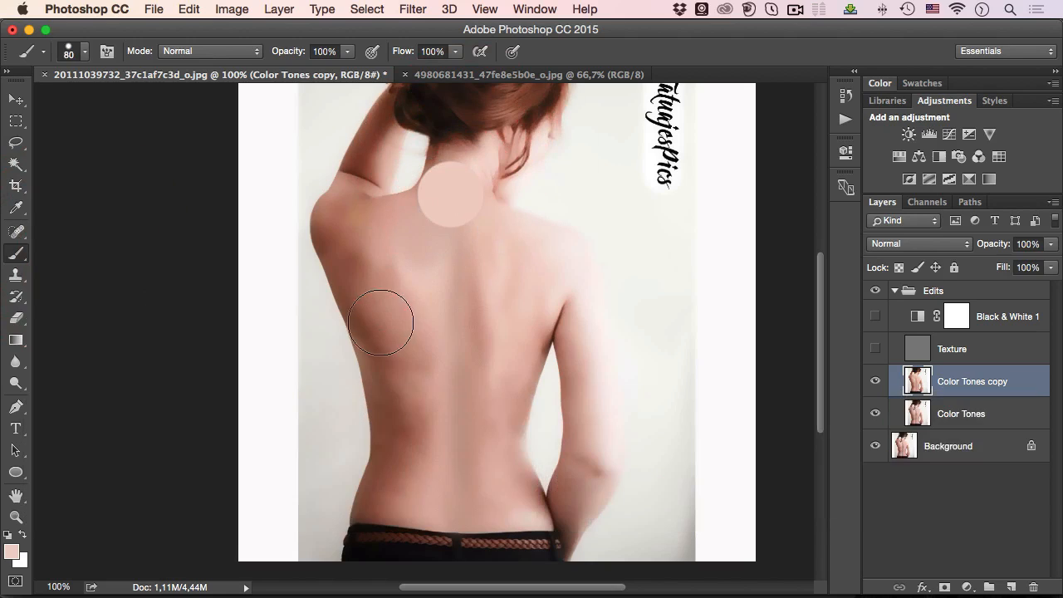
pyautogui.press('super+z')
pyautogui.rightClick(436, 229)
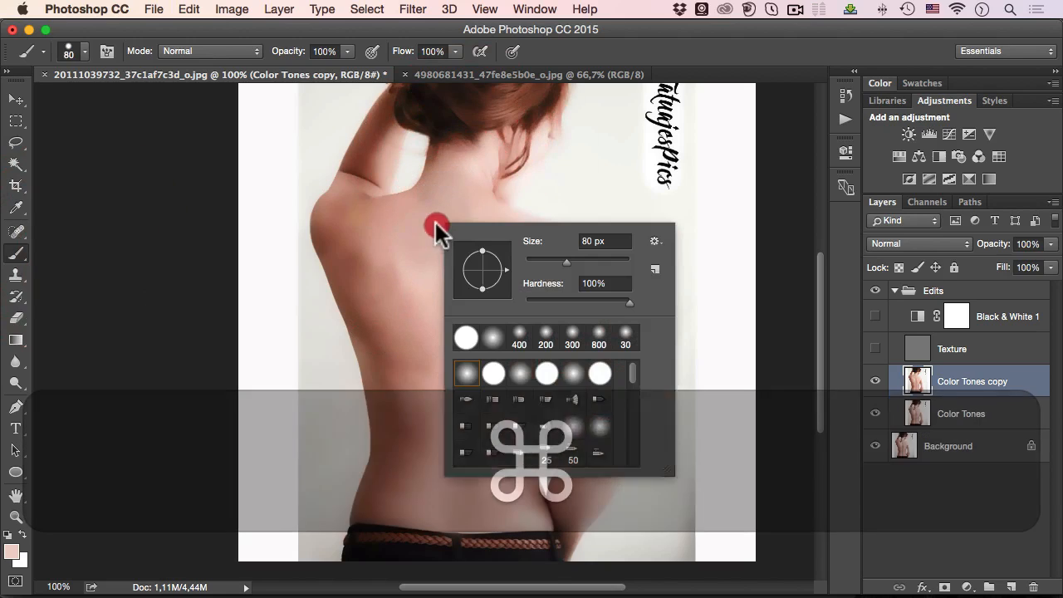
pyautogui.click(509, 300)
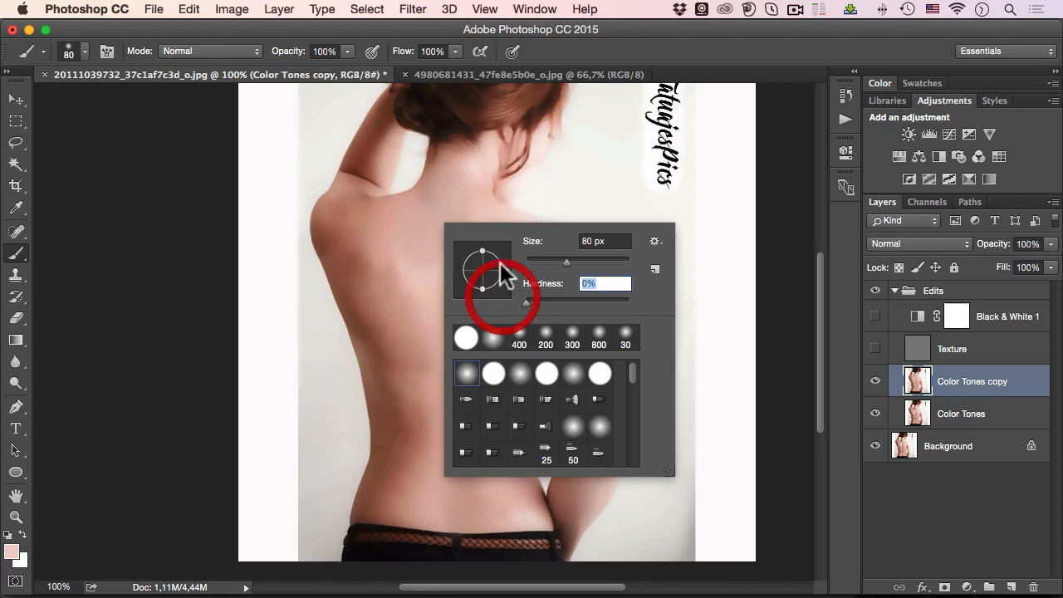
pyautogui.click(646, 36)
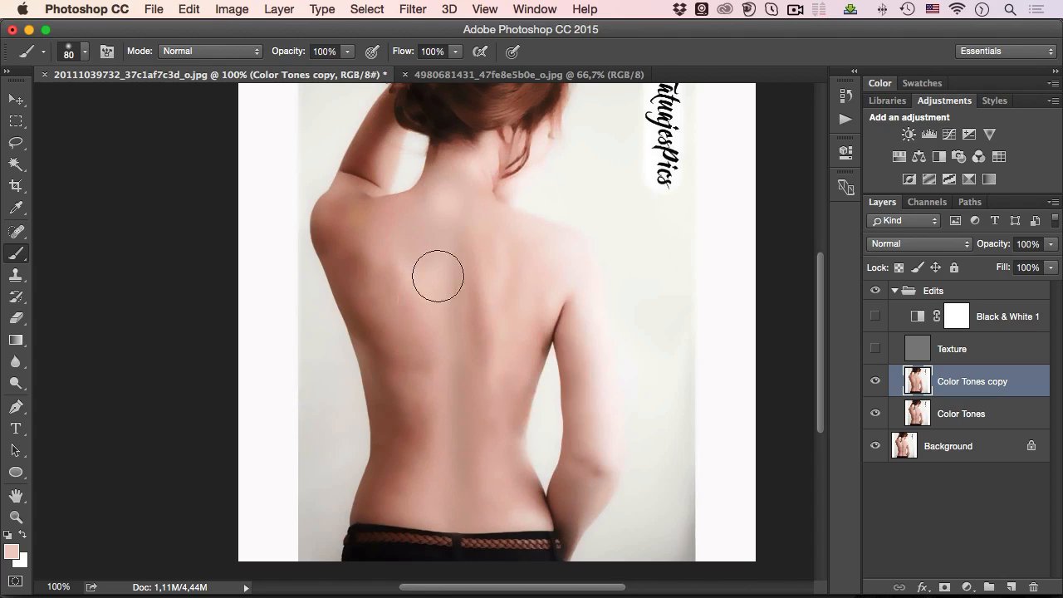
# Blend the upper back skin tones with the Mixer Brush at size 80 and show the Texture layer again
pyautogui.moveTo(17, 258)
pyautogui.mouseDown()
pyautogui.moveTo(69, 275)
pyautogui.moveTo(88, 298)
pyautogui.mouseUp()
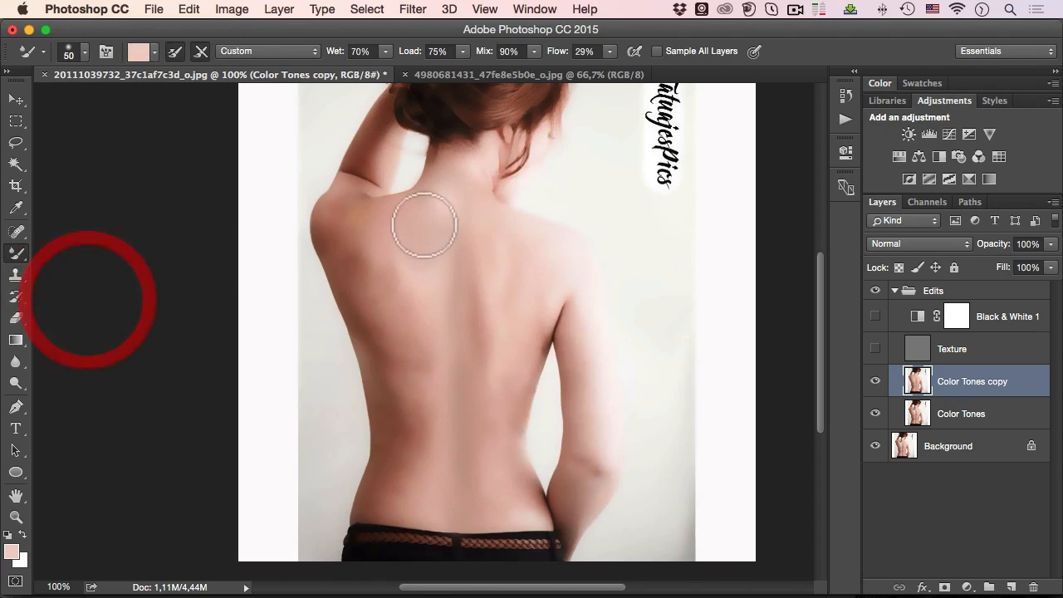
pyautogui.press(']')
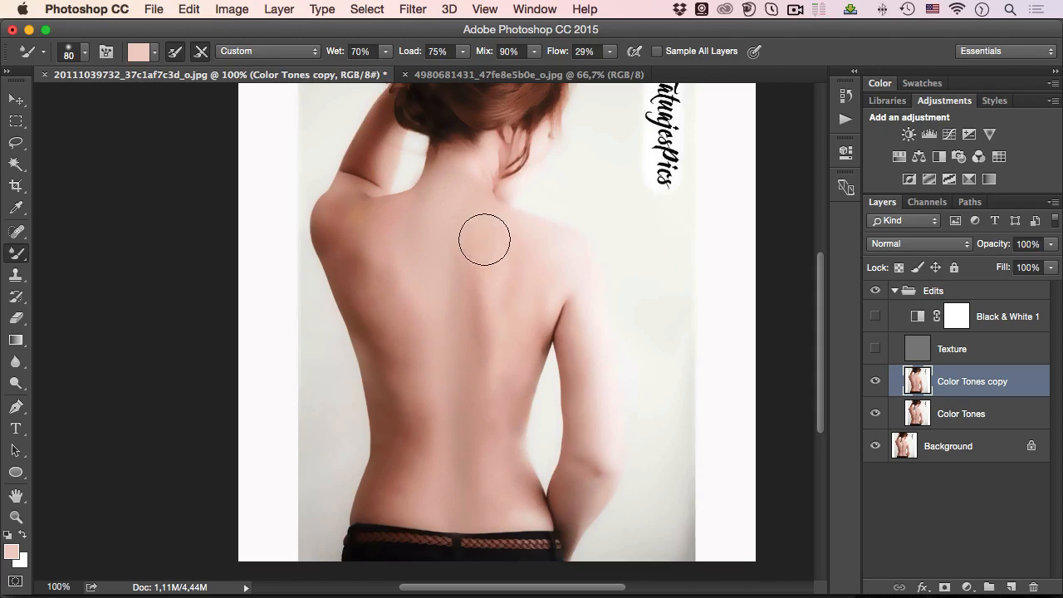
pyautogui.click(875, 349)
pyautogui.keyDown('alt'); pyautogui.click(484, 290); pyautogui.keyUp('alt')
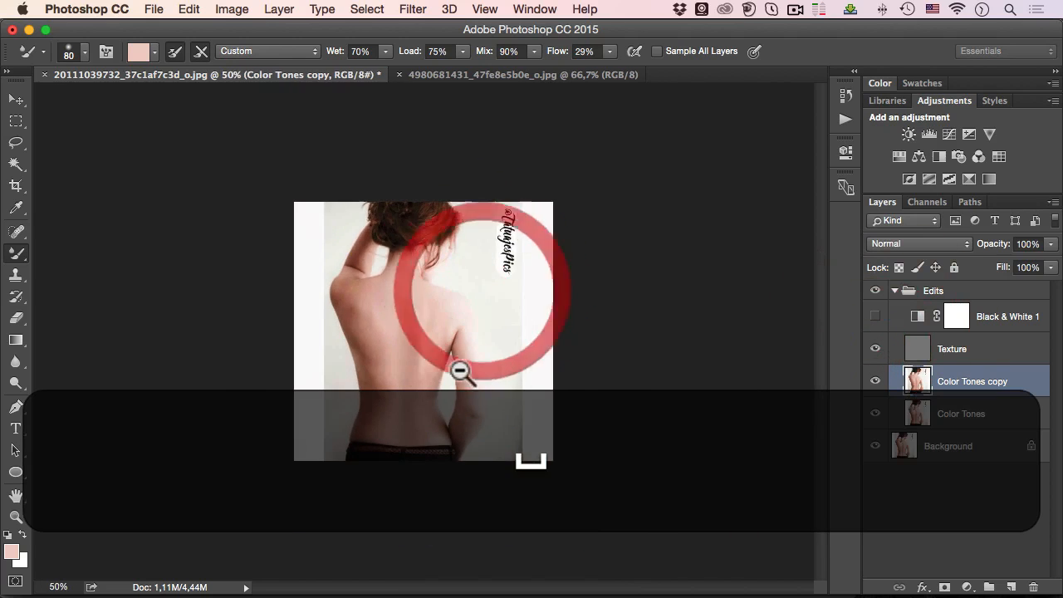
# Inspect the retouched back up close and in full, comparing it with the Texture layer hidden and shown
pyautogui.keyDown('super'); pyautogui.click(401, 317); pyautogui.keyUp('super')
pyautogui.keyDown('super'); pyautogui.click(402, 316); pyautogui.keyUp('super')
pyautogui.moveTo(436, 276); pyautogui.dragTo(468, 259)
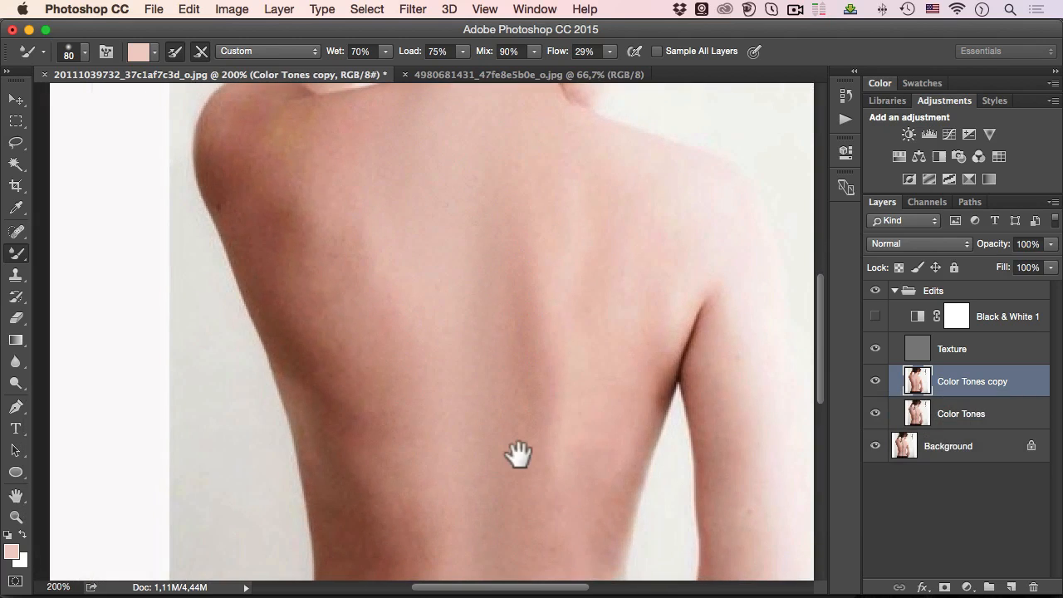
pyautogui.click(876, 349)
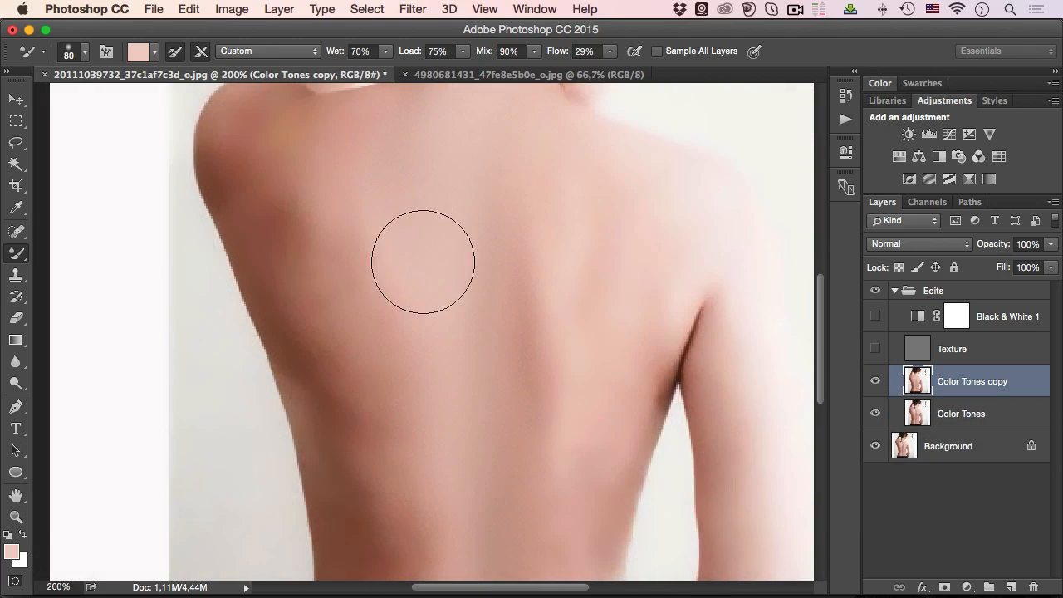
pyautogui.keyDown('alt'); pyautogui.click(565, 346); pyautogui.keyUp('alt')
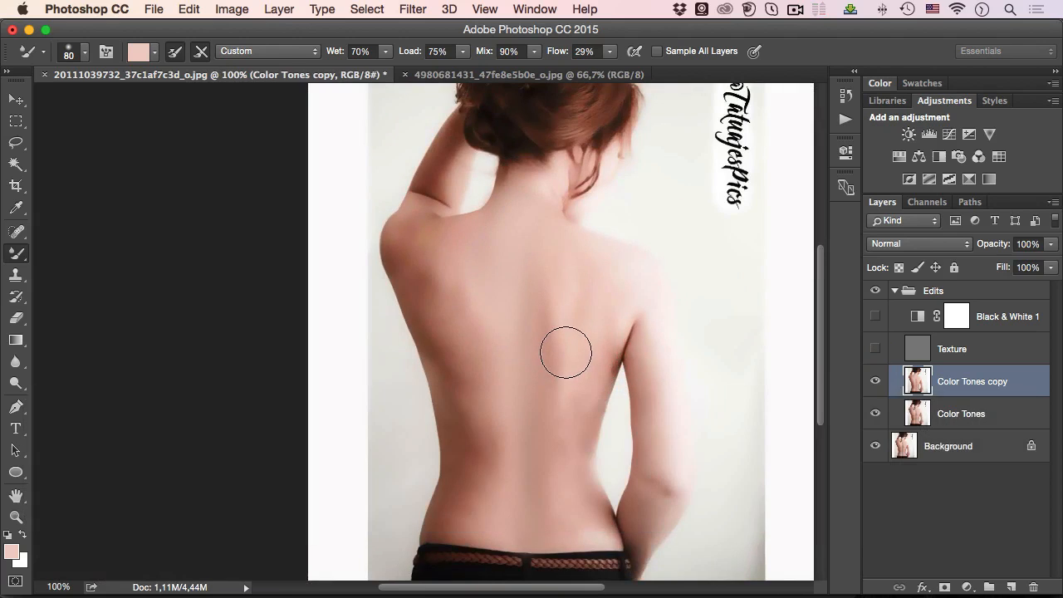
pyautogui.click(876, 349)
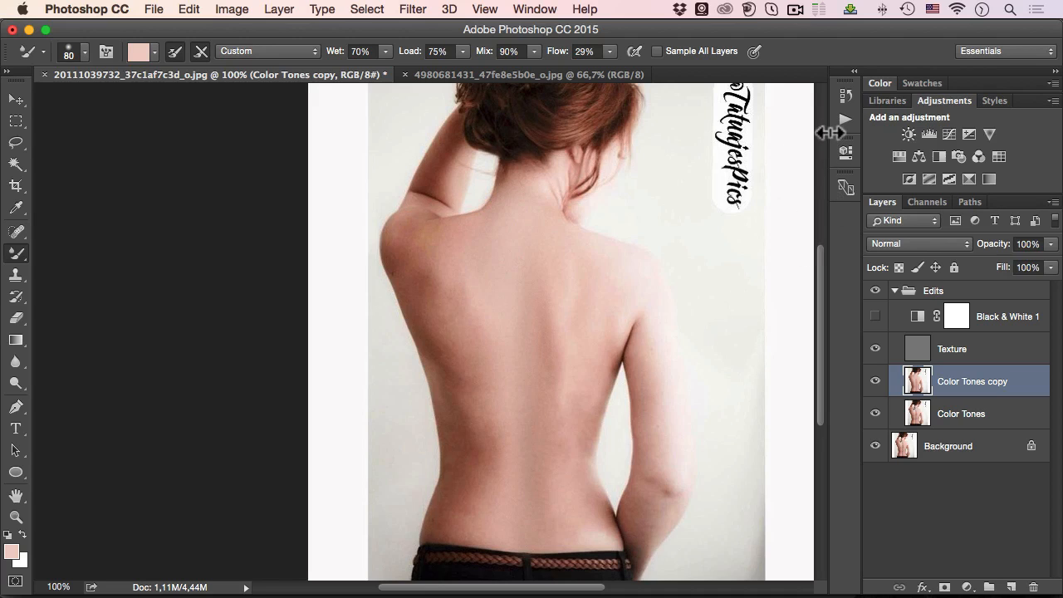
pyautogui.press('space')
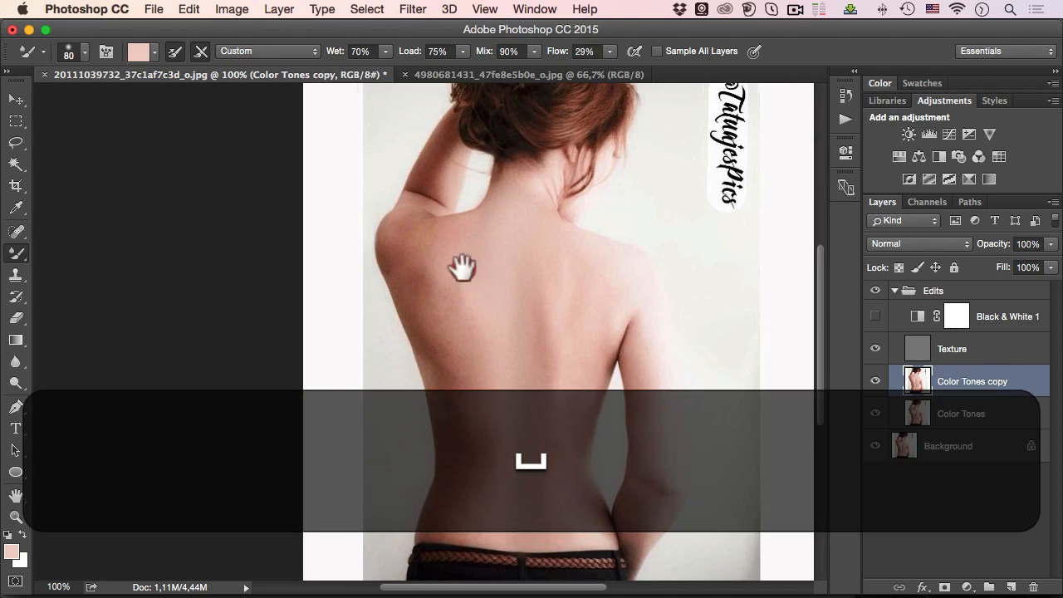
pyautogui.moveTo(463, 266); pyautogui.dragTo(387, 246)
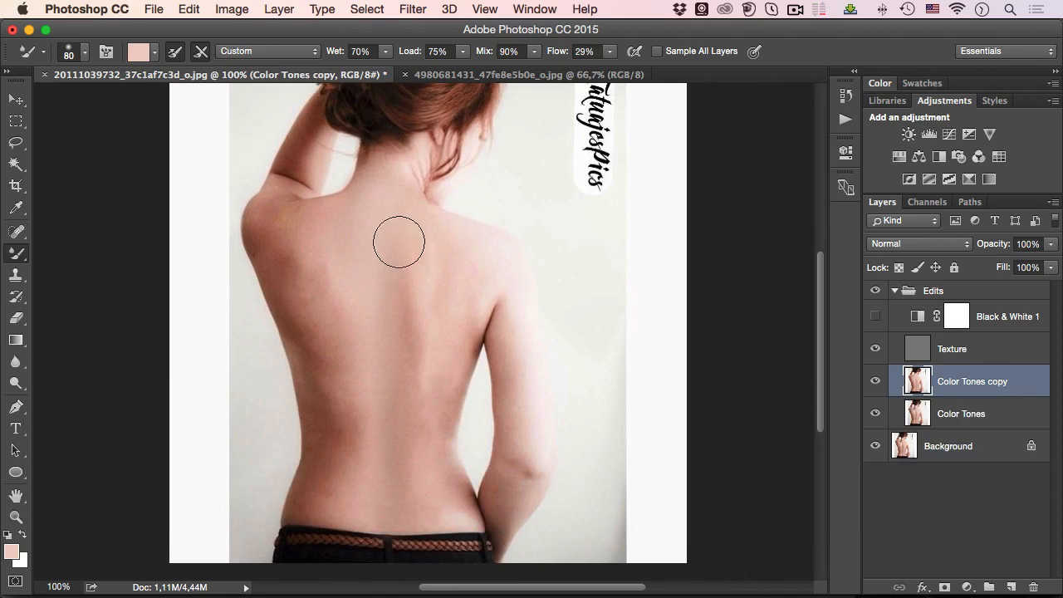
pyautogui.press('super+alt+space')
pyautogui.keyDown('alt'); pyautogui.keyDown('super'); pyautogui.click(417, 293); pyautogui.keyUp('super'); pyautogui.keyUp('alt')
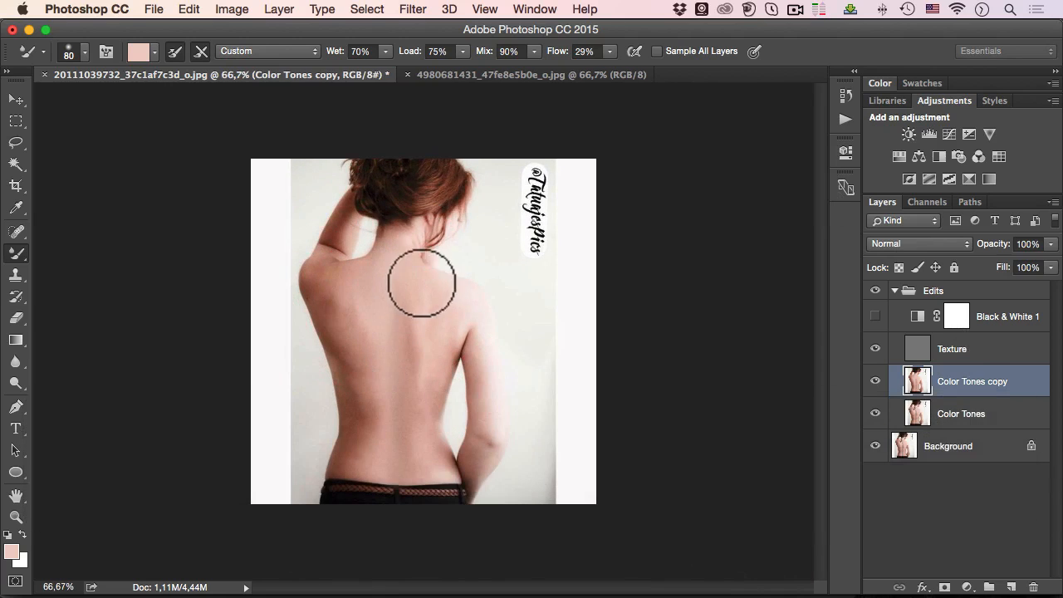
# Show only the Background layer, lasso both bird tattoos with a 10 px feather, and try a Content-Aware patch on Color Tones copy
pyautogui.keyDown('alt'); pyautogui.click(876, 446); pyautogui.keyUp('alt')
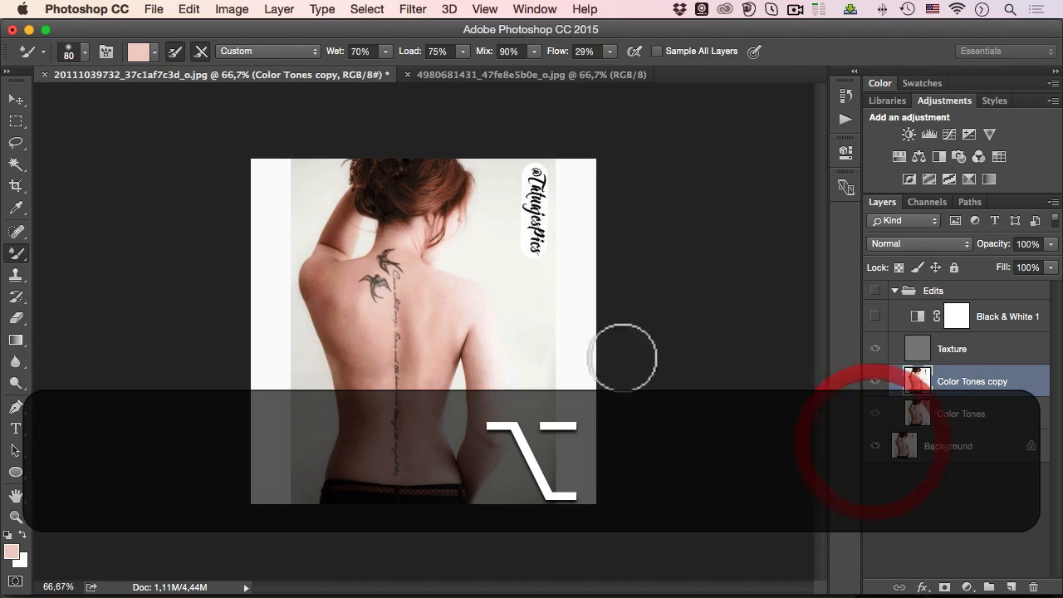
pyautogui.click(16, 142)
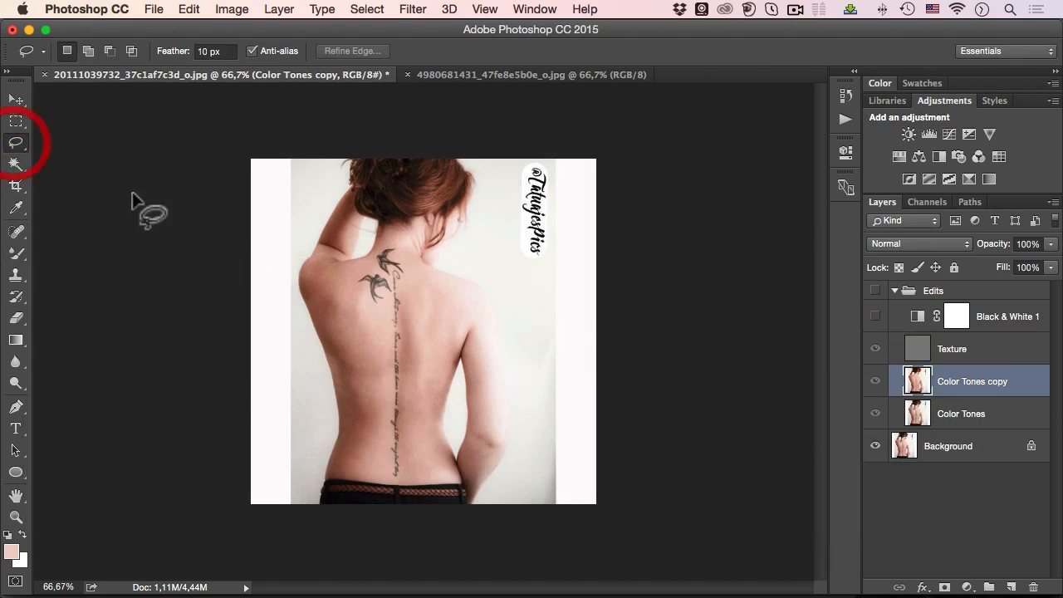
pyautogui.moveTo(384, 249)
pyautogui.mouseDown()
pyautogui.moveTo(353, 288)
pyautogui.moveTo(364, 311)
pyautogui.moveTo(415, 285)
pyautogui.moveTo(410, 249)
pyautogui.moveTo(378, 245)
pyautogui.mouseUp()
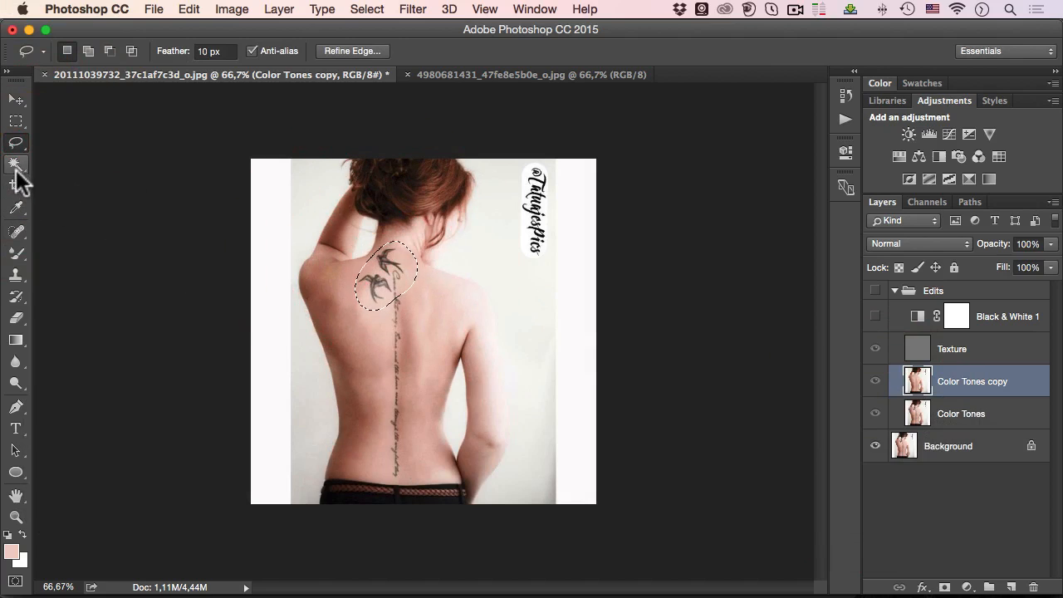
pyautogui.click(16, 231)
pyautogui.click(73, 259)
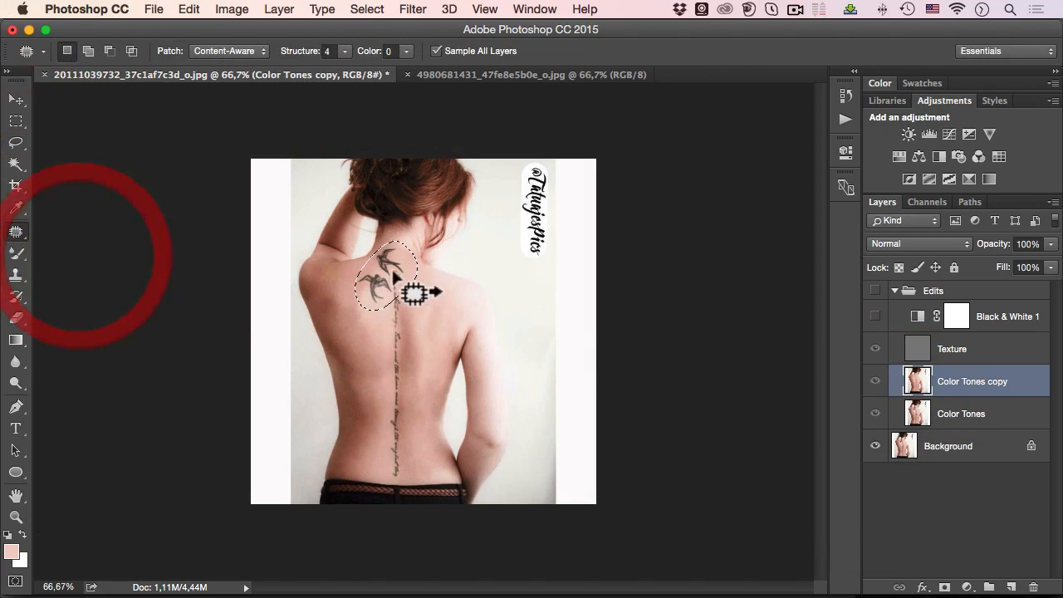
pyautogui.moveTo(414, 293); pyautogui.dragTo(416, 325)
pyautogui.press('super+z')
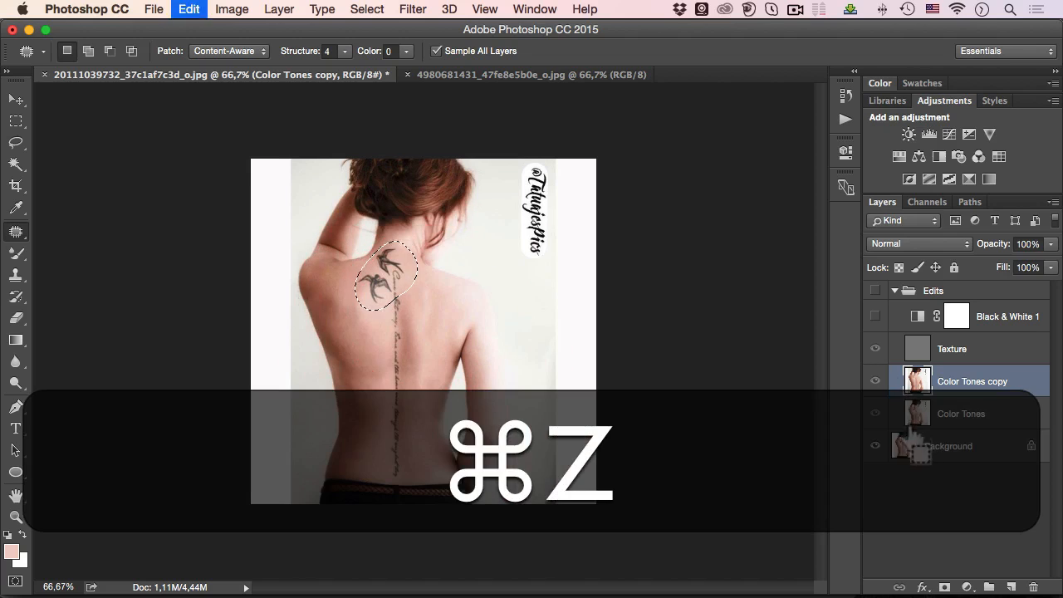
# Try patching the selected bird tattoos directly on the Background layer, undo the patch and clear the selection
pyautogui.click(914, 440)
pyautogui.moveTo(397, 283); pyautogui.dragTo(448, 301)
pyautogui.keyDown('super'); pyautogui.click(387, 279); pyautogui.keyUp('super')
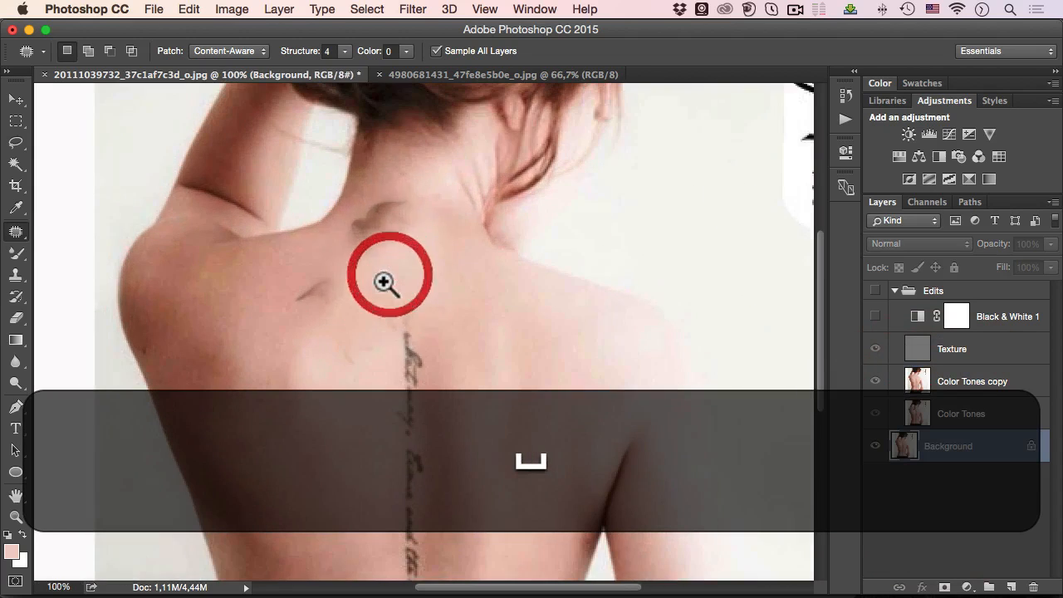
pyautogui.press('super+z')
pyautogui.press('alt+super+z')
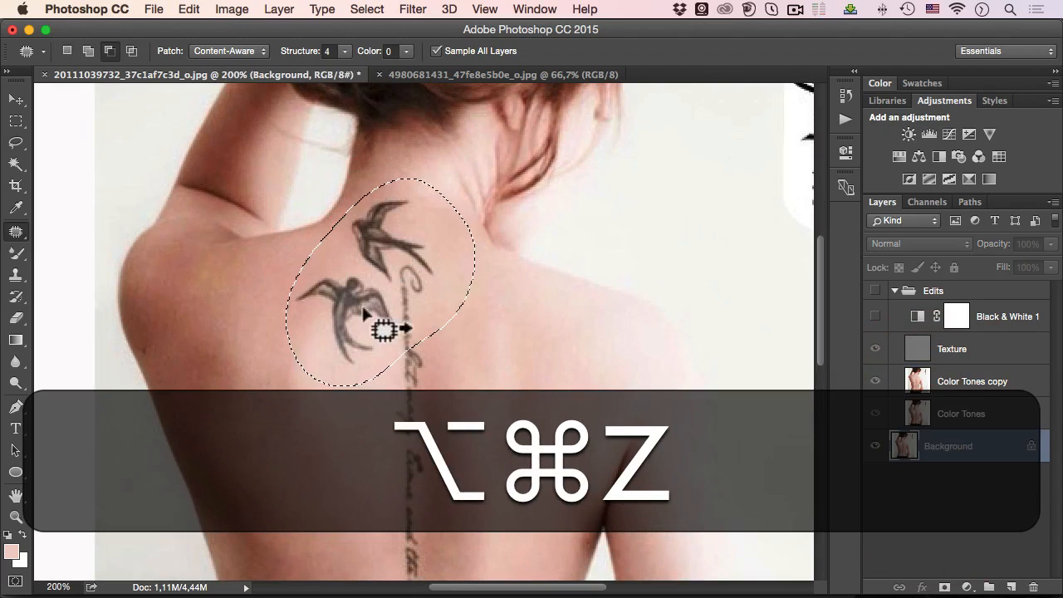
pyautogui.press('super+d')
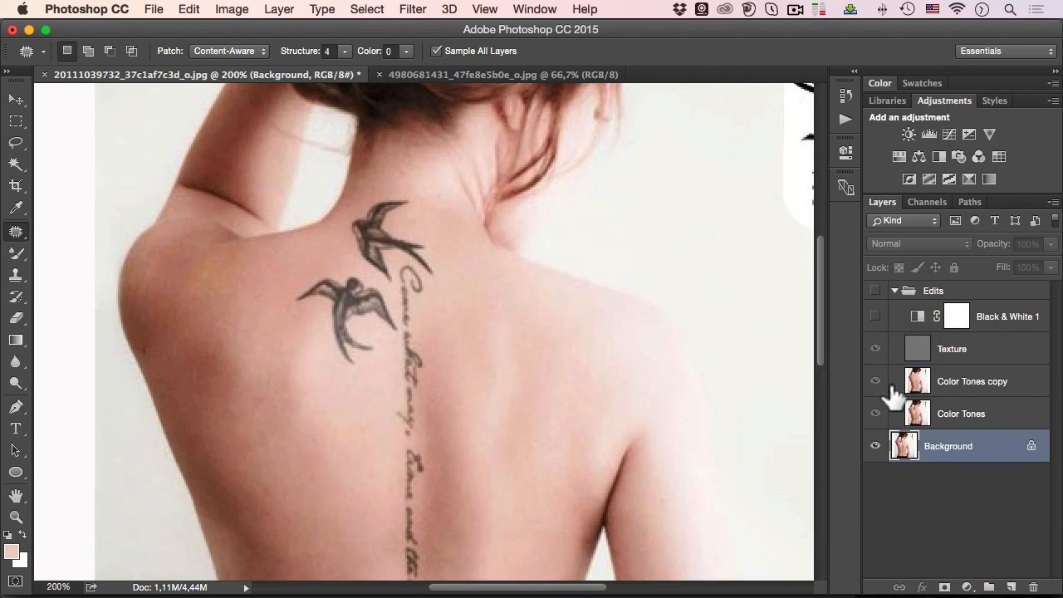
# Restore the visibility of the Edits layers above the Background and collapse the Edits group
pyautogui.keyDown('alt'); pyautogui.click(876, 446); pyautogui.keyUp('alt')
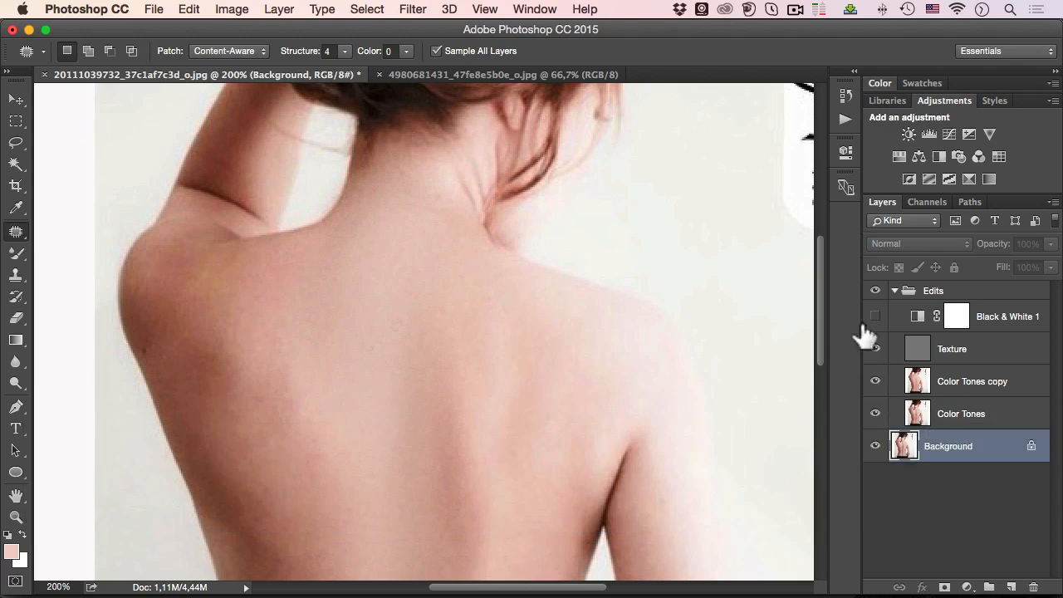
pyautogui.keyDown('alt'); pyautogui.click(400, 329); pyautogui.keyUp('alt')
pyautogui.keyDown('alt'); pyautogui.click(382, 303); pyautogui.keyUp('alt')
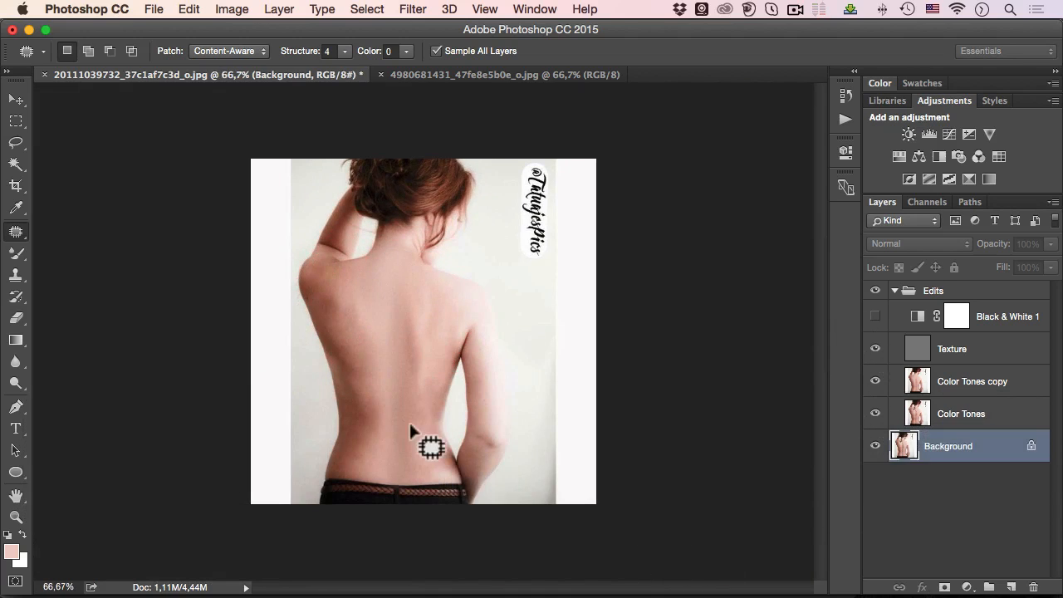
pyautogui.click(892, 292)
pyautogui.click(895, 290)
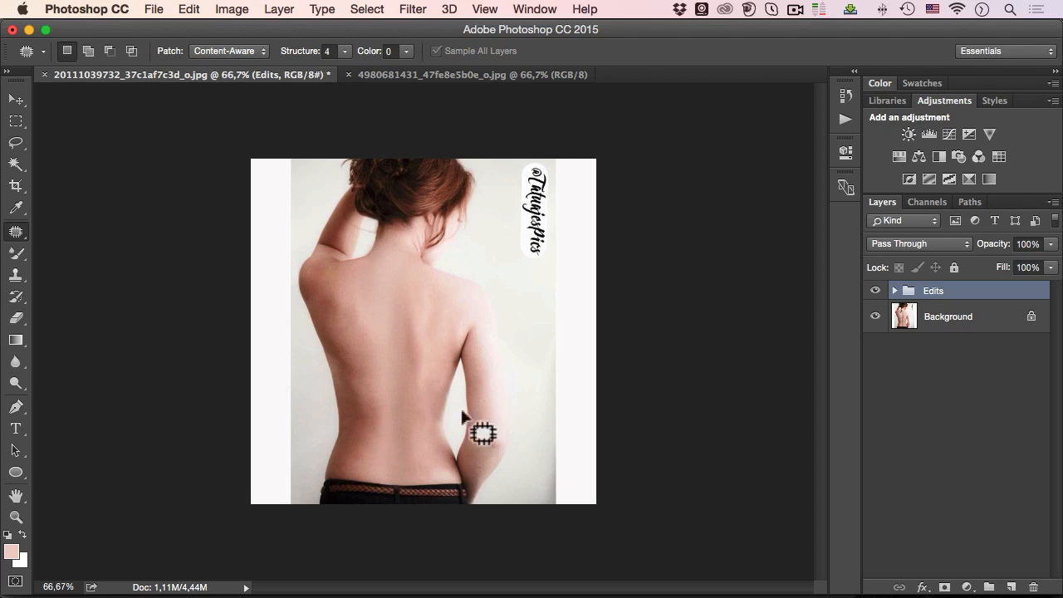
# Compare the back before and after retouching by switching the Edits group's visibility off and on
pyautogui.click(876, 290)
pyautogui.click(876, 290)
pyautogui.click(876, 290)
pyautogui.click(875, 290)
pyautogui.click(876, 289)
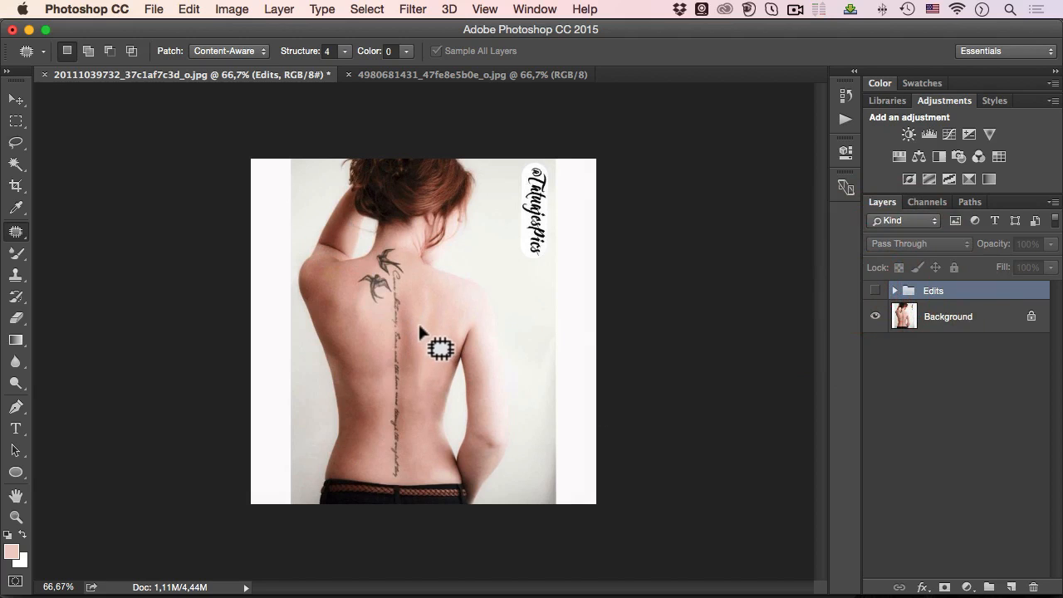
pyautogui.click(420, 75)
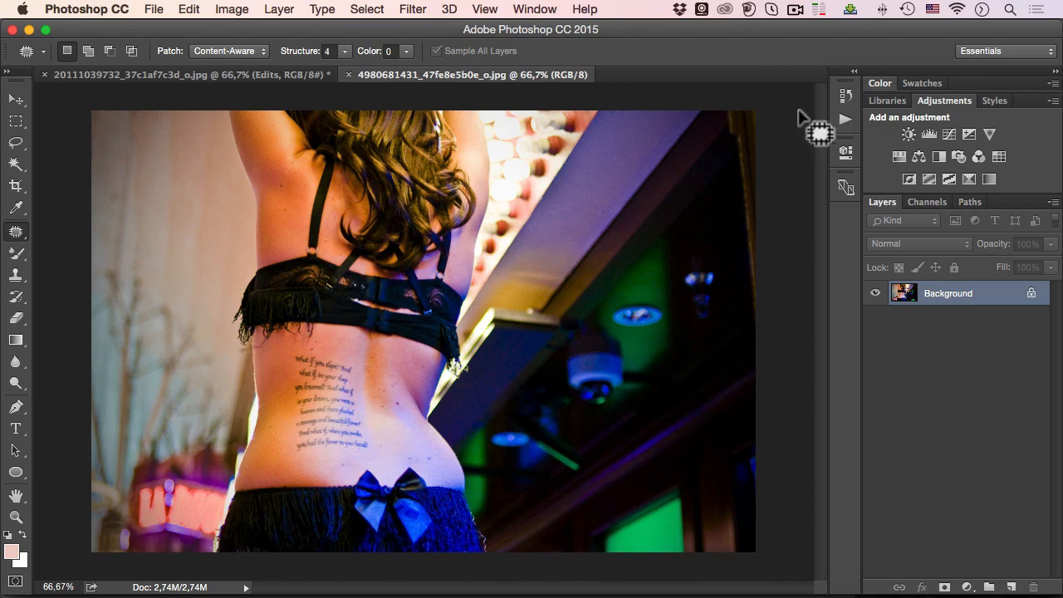
pyautogui.click(843, 121)
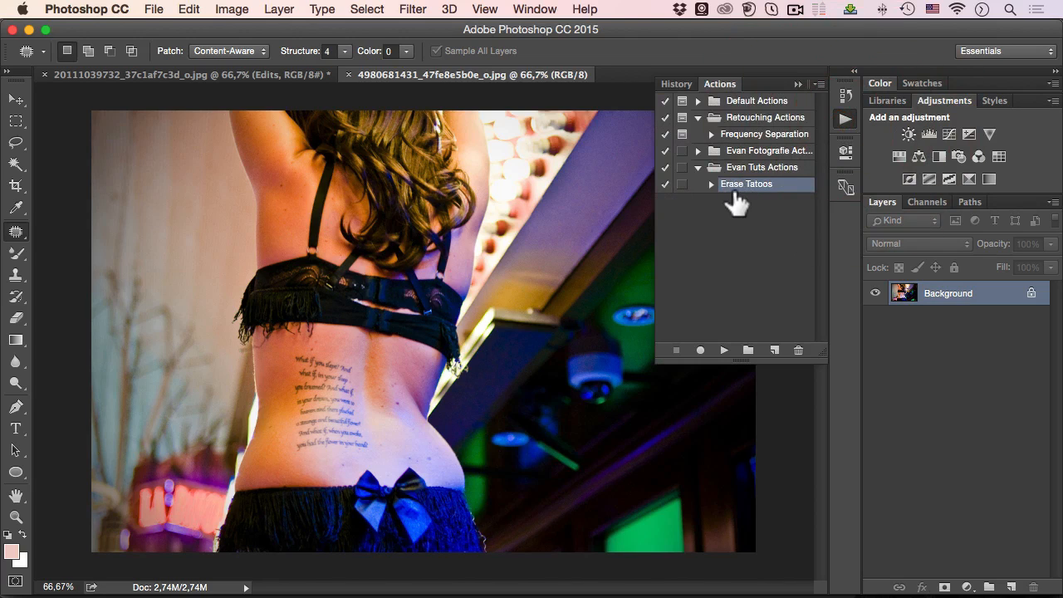
pyautogui.click(724, 350)
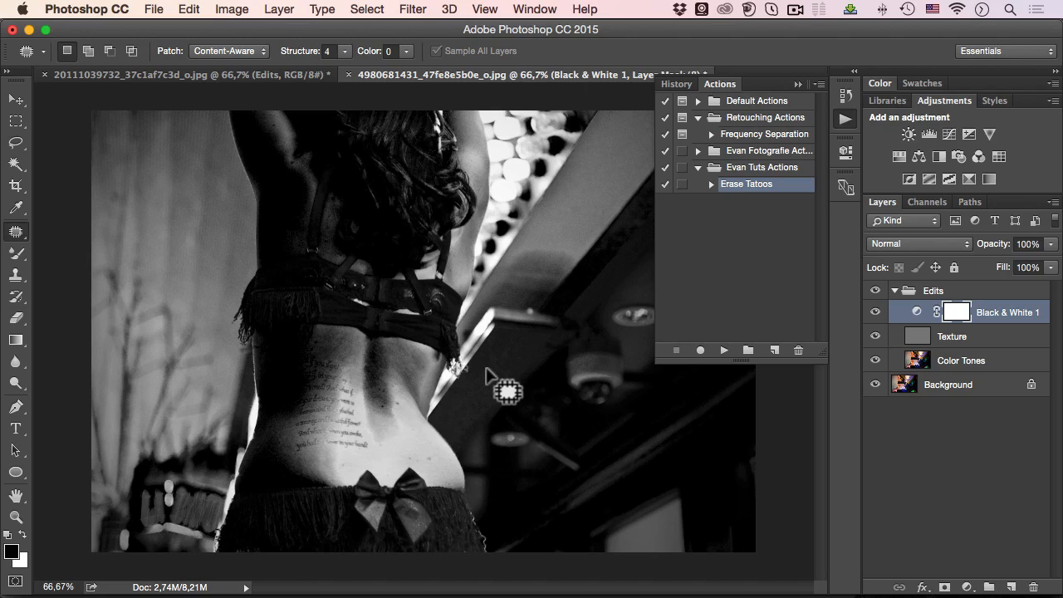
pyautogui.keyDown('shift'); pyautogui.click(955, 362); pyautogui.keyUp('shift')
pyautogui.hotkey('shift', 'BackSpace')
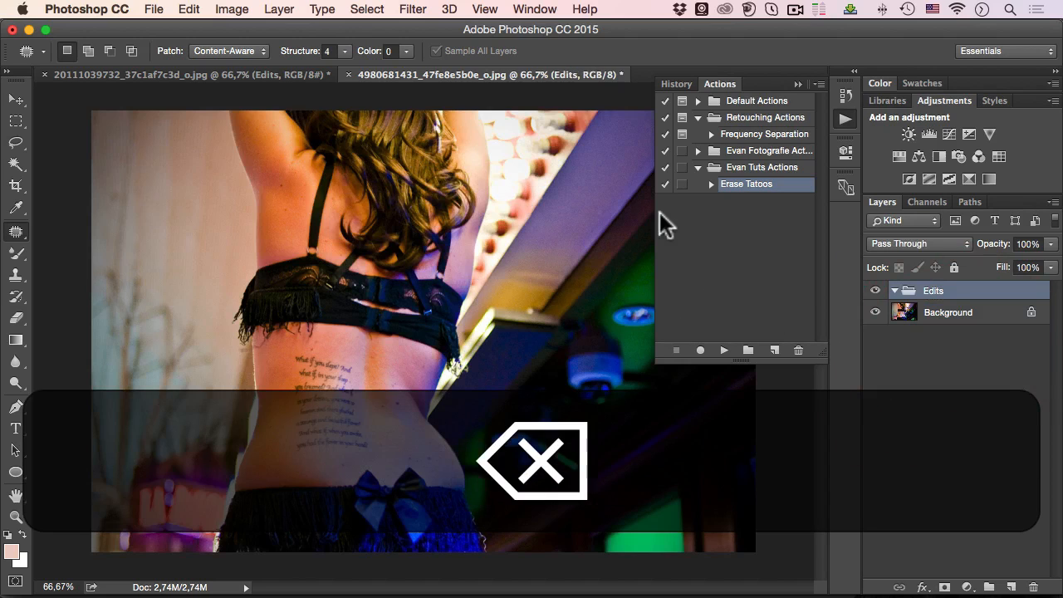
# Make the Erase Tatoos action open its settings dialog at the Surface Blur step, and delete the leftover Edits group
pyautogui.click(711, 183)
pyautogui.moveTo(826, 208); pyautogui.dragTo(821, 230)
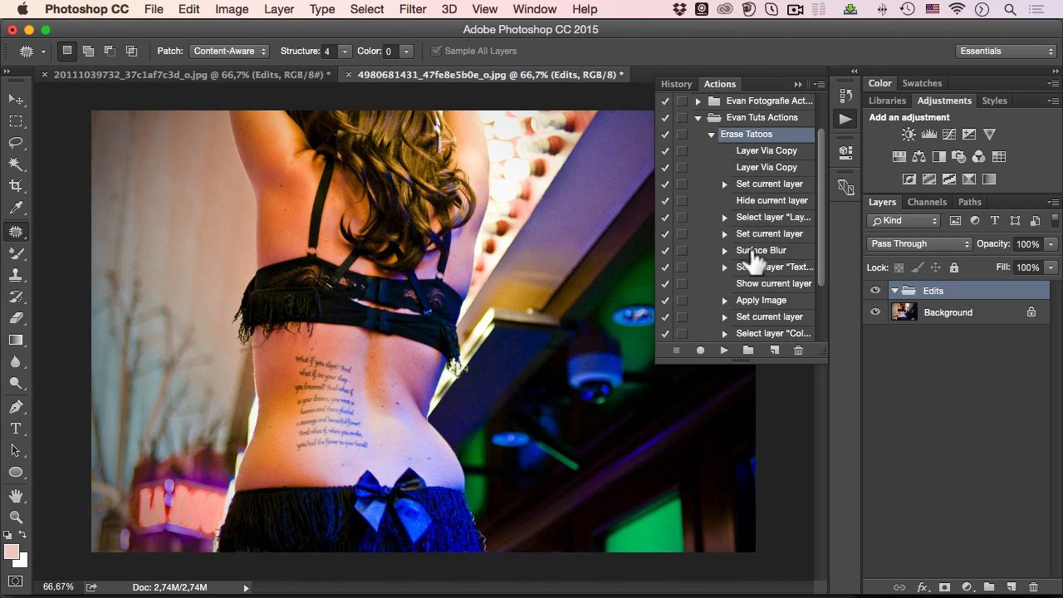
pyautogui.click(682, 250)
pyautogui.click(711, 134)
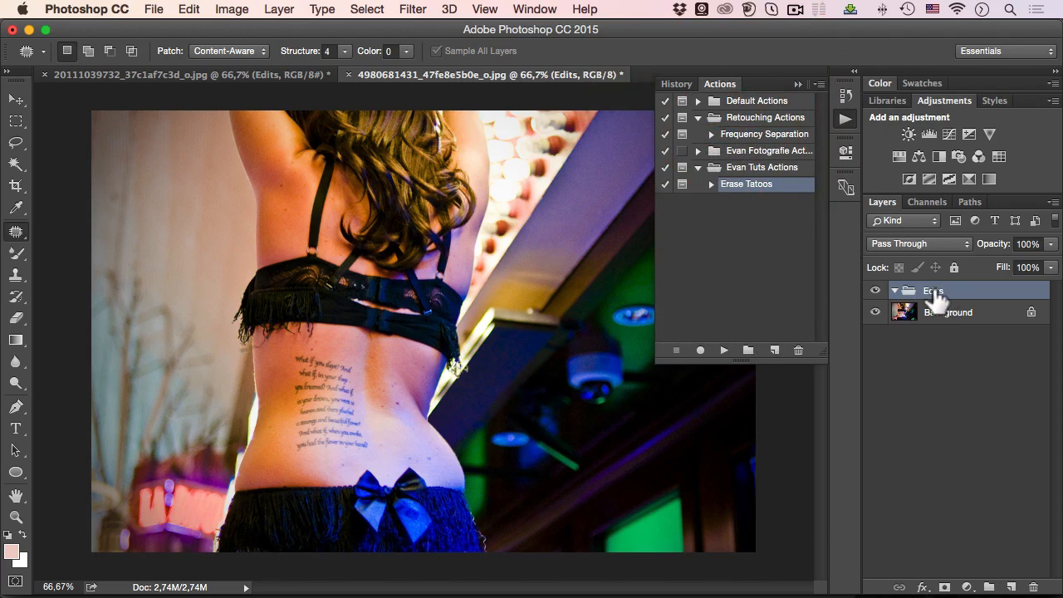
pyautogui.press('Delete')
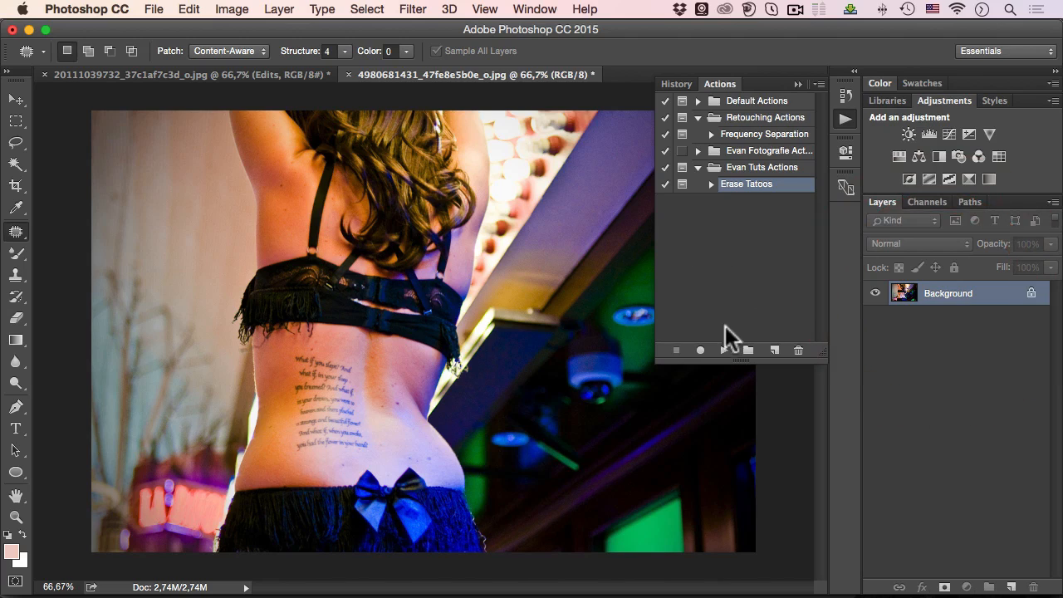
pyautogui.click(710, 183)
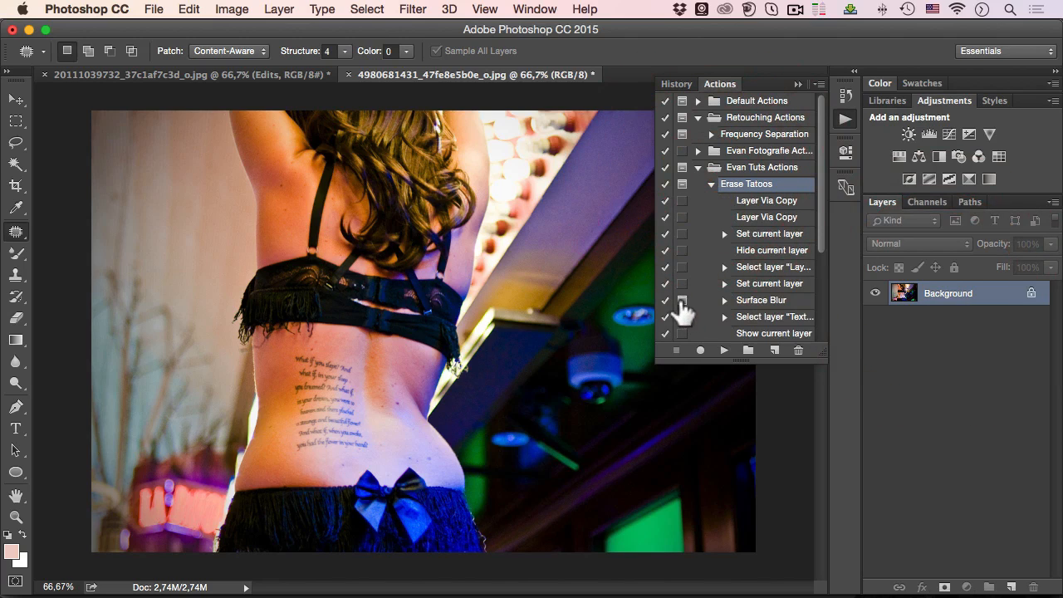
pyautogui.click(710, 184)
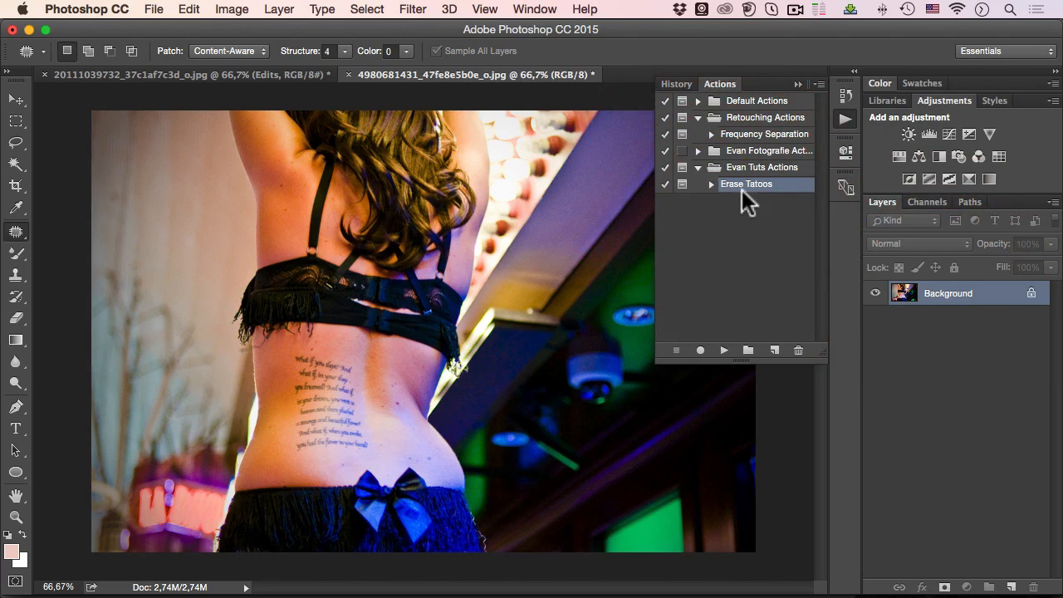
pyautogui.click(699, 168)
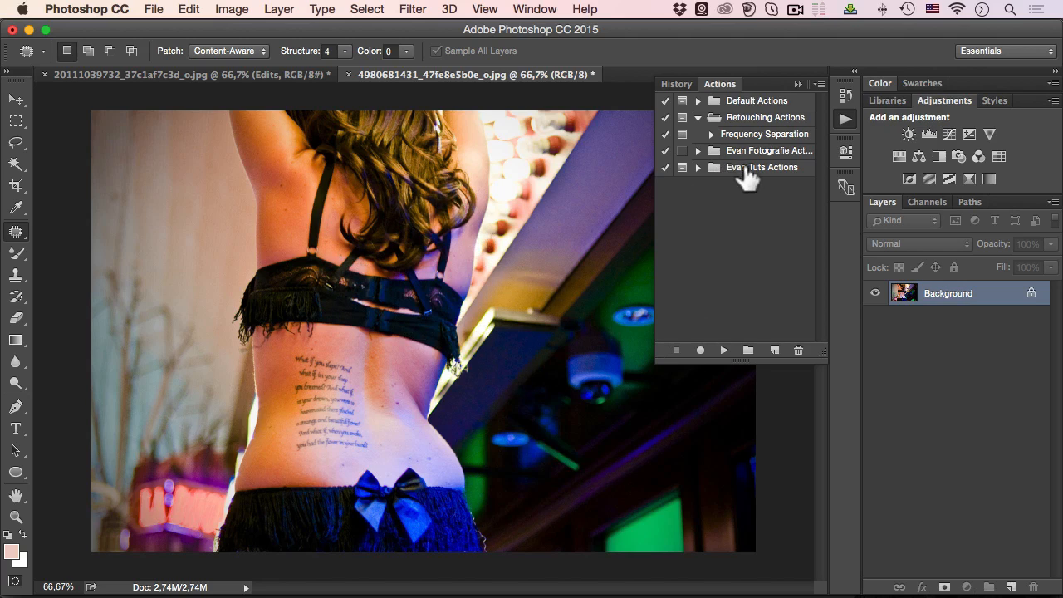
# Run the Erase Tatoos action again, previewing the lower-back tattoo and setting the Surface Blur threshold to 20 levels
pyautogui.click(725, 350)
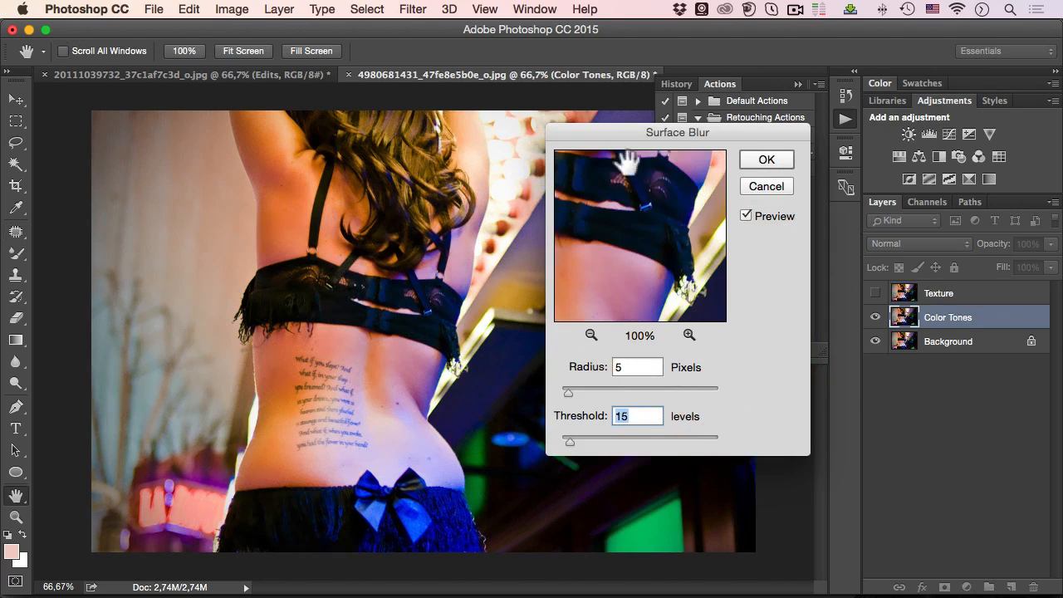
pyautogui.moveTo(634, 131); pyautogui.dragTo(563, 122)
pyautogui.moveTo(519, 286); pyautogui.dragTo(608, 224)
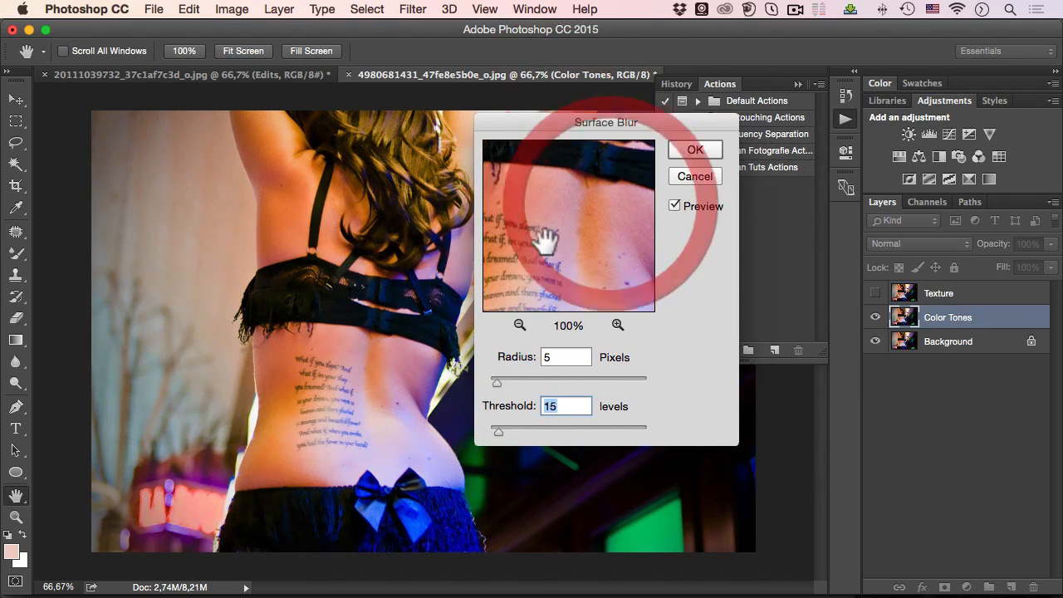
pyautogui.moveTo(543, 240)
pyautogui.mouseDown()
pyautogui.moveTo(631, 218)
pyautogui.moveTo(593, 238)
pyautogui.moveTo(553, 230)
pyautogui.mouseUp()
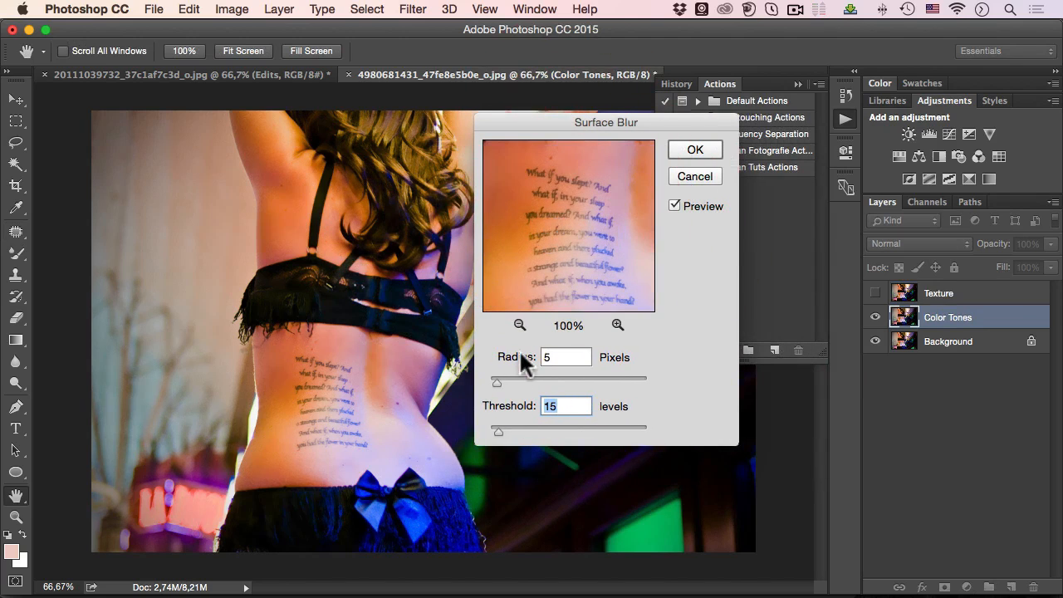
pyautogui.moveTo(546, 259); pyautogui.dragTo(584, 249)
pyautogui.moveTo(502, 427); pyautogui.dragTo(522, 428)
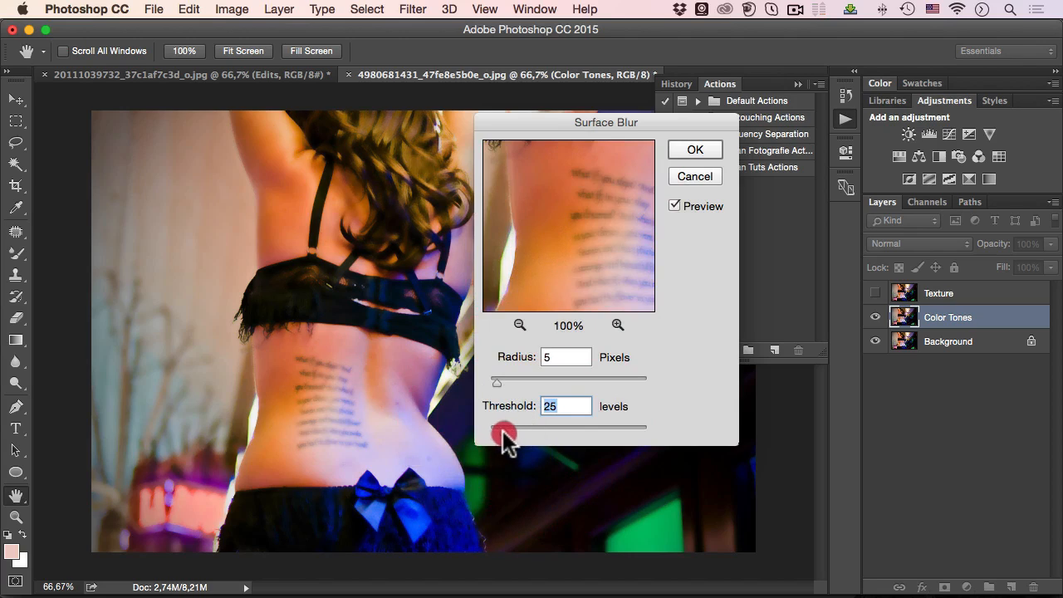
pyautogui.moveTo(502, 433); pyautogui.dragTo(502, 428)
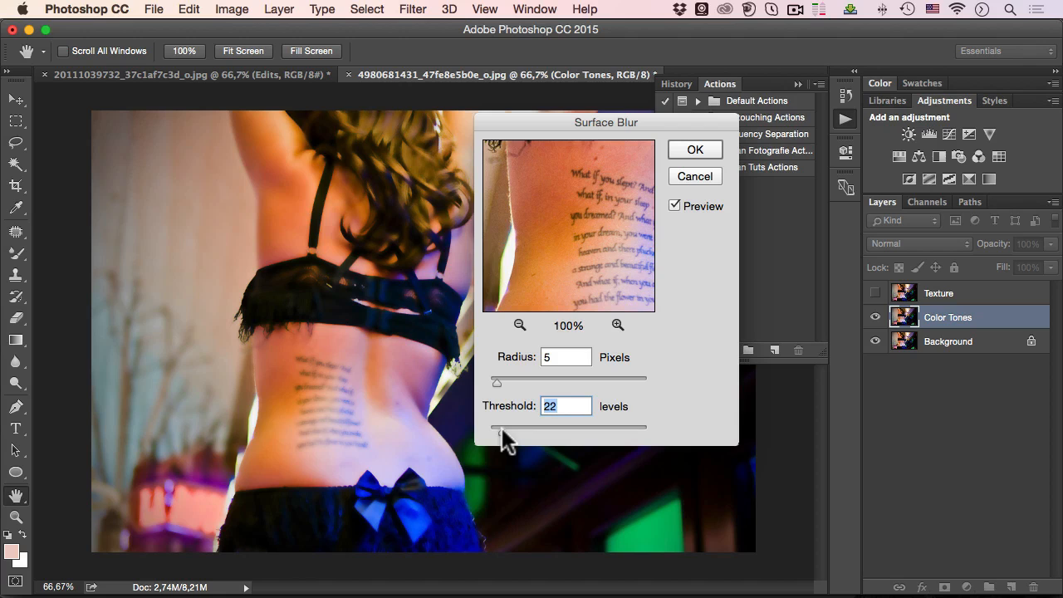
pyautogui.write('20')
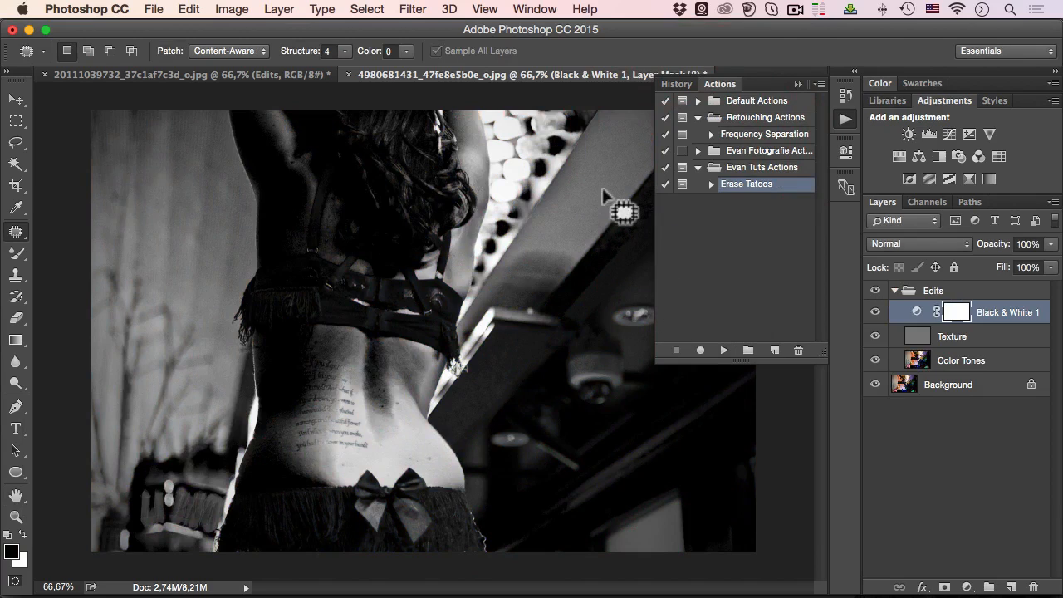
# Set the Reds value of the Black & White 1 adjustment to 113
pyautogui.doubleClick(919, 314)
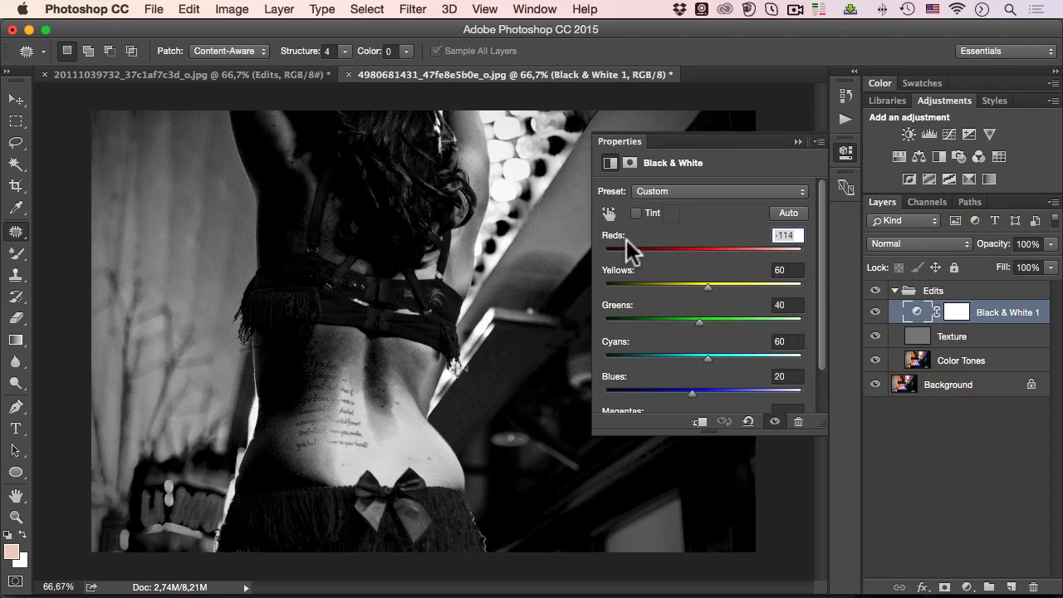
pyautogui.moveTo(654, 251); pyautogui.dragTo(727, 258)
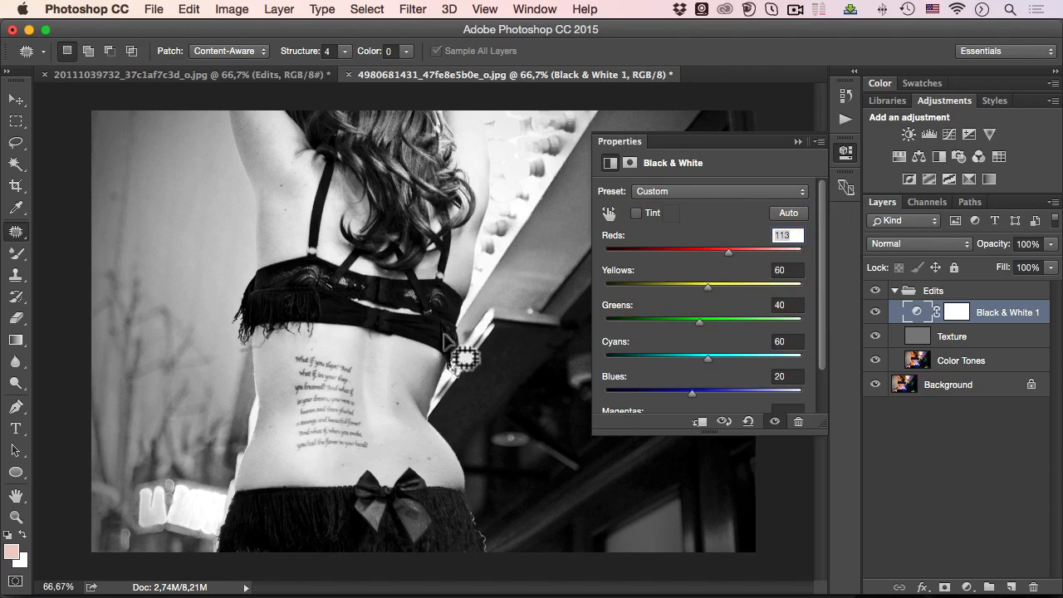
pyautogui.click(846, 154)
# Select the Texture layer and show it alone by hiding all the other layers
pyautogui.click(920, 336)
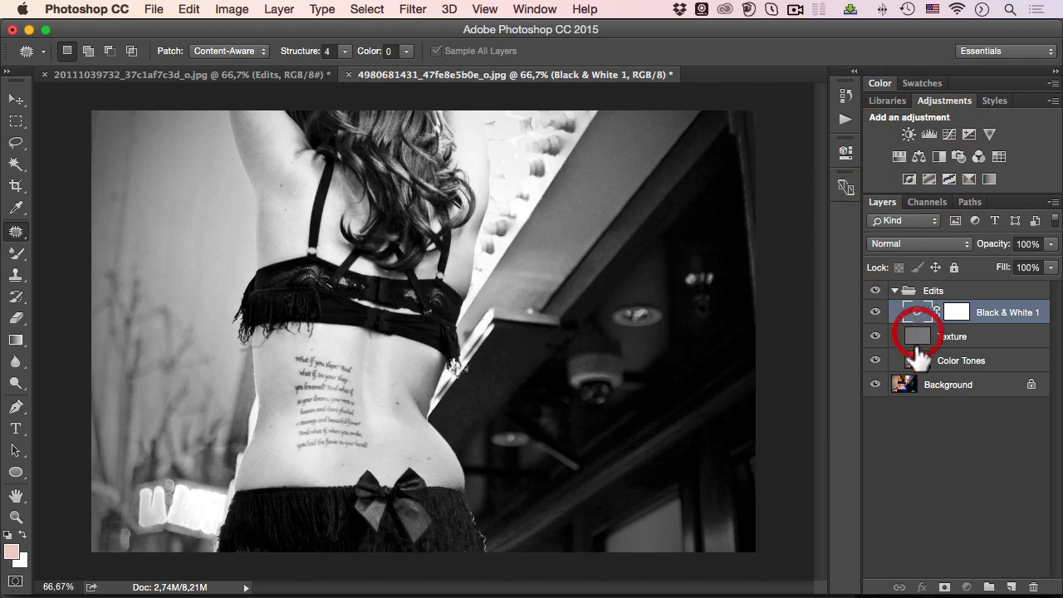
pyautogui.keyDown('super'); pyautogui.click(345, 413); pyautogui.keyUp('super')
pyautogui.keyDown('super'); pyautogui.click(346, 413); pyautogui.keyUp('super')
pyautogui.moveTo(343, 409); pyautogui.dragTo(427, 358)
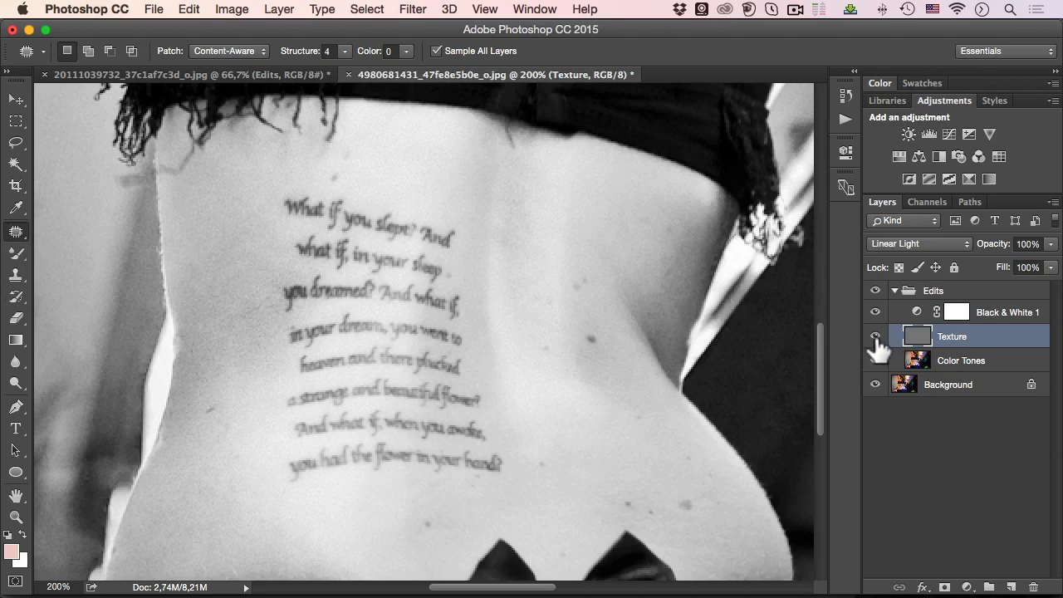
pyautogui.press('alt')
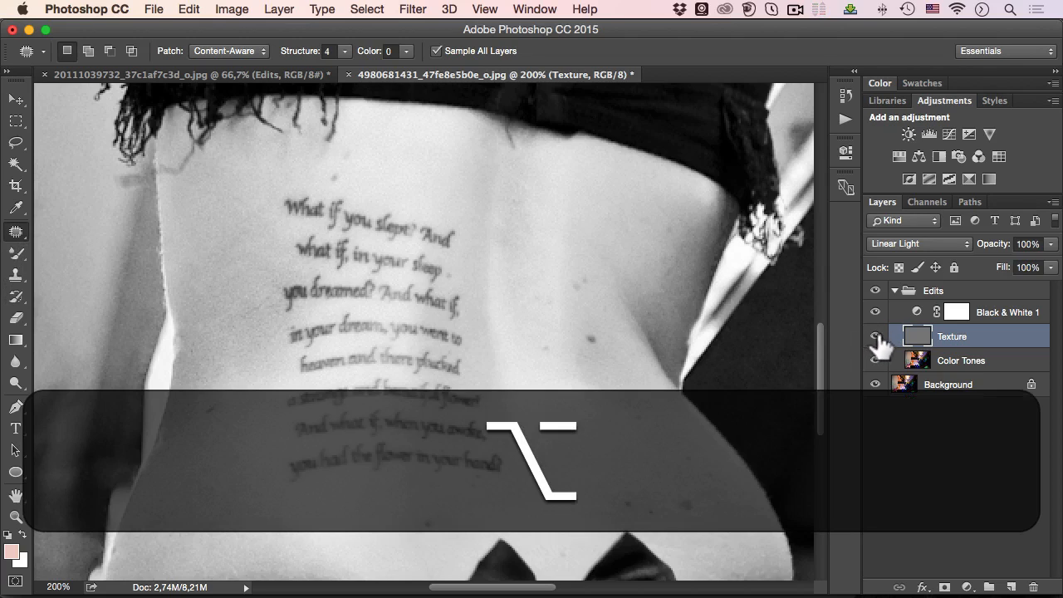
pyautogui.keyDown('alt'); pyautogui.click(877, 339); pyautogui.keyUp('alt')
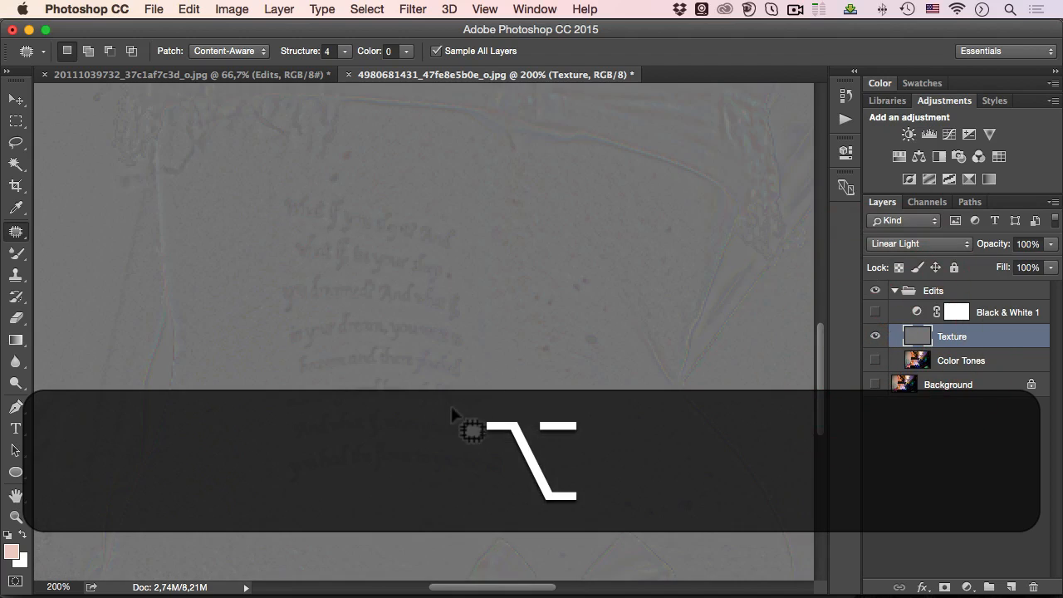
pyautogui.keyDown('alt'); pyautogui.click(877, 339); pyautogui.keyUp('alt')
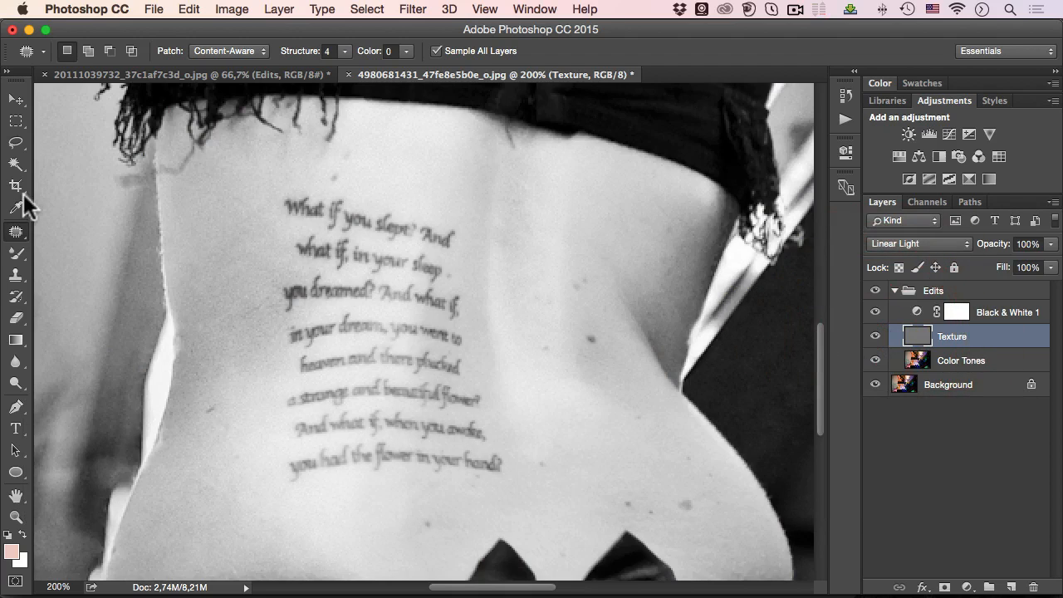
pyautogui.keyDown('alt'); pyautogui.click(875, 336); pyautogui.keyUp('alt')
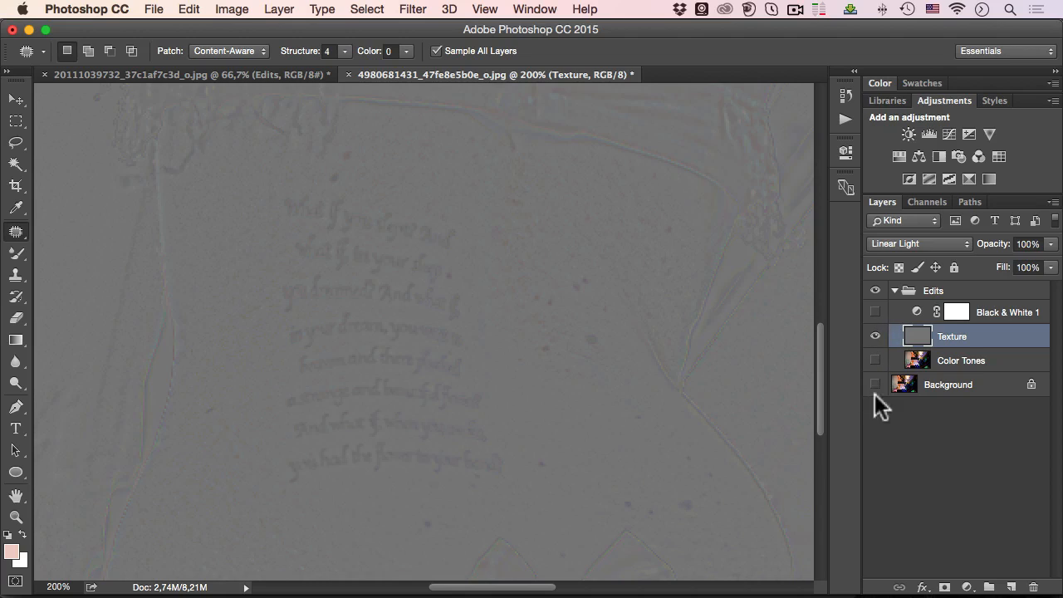
# Clone clean skin texture over the tattoo's top two text lines using the Clone Stamp at brush size 25
pyautogui.click(16, 275)
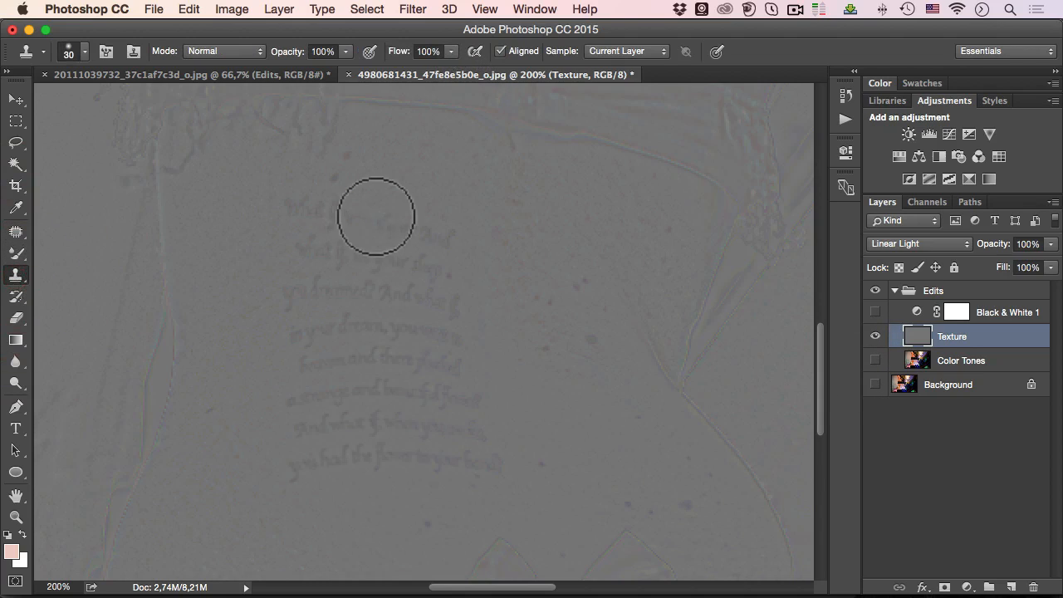
pyautogui.press(']')
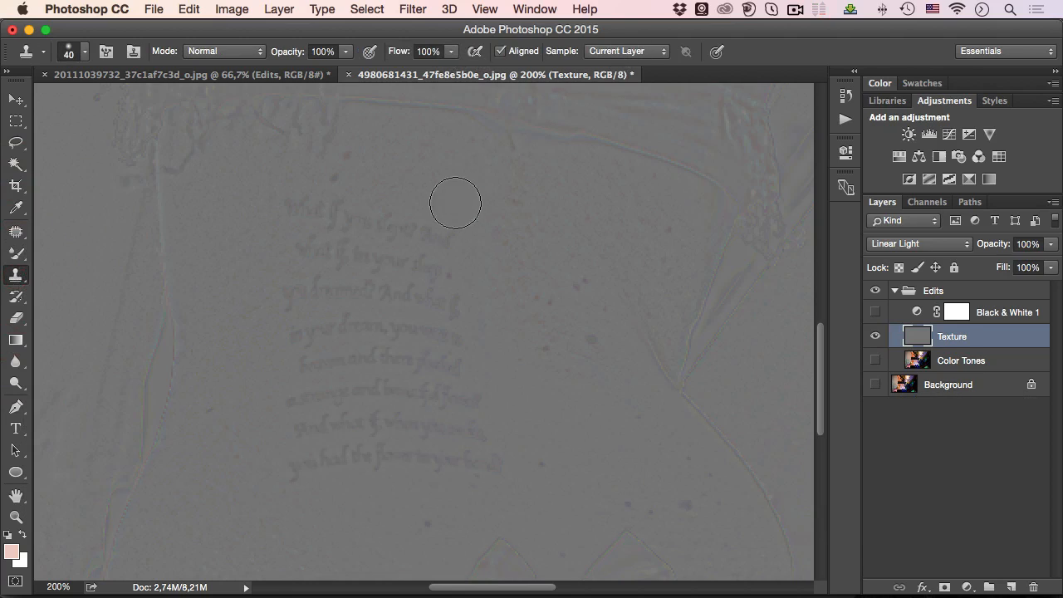
pyautogui.press('alt')
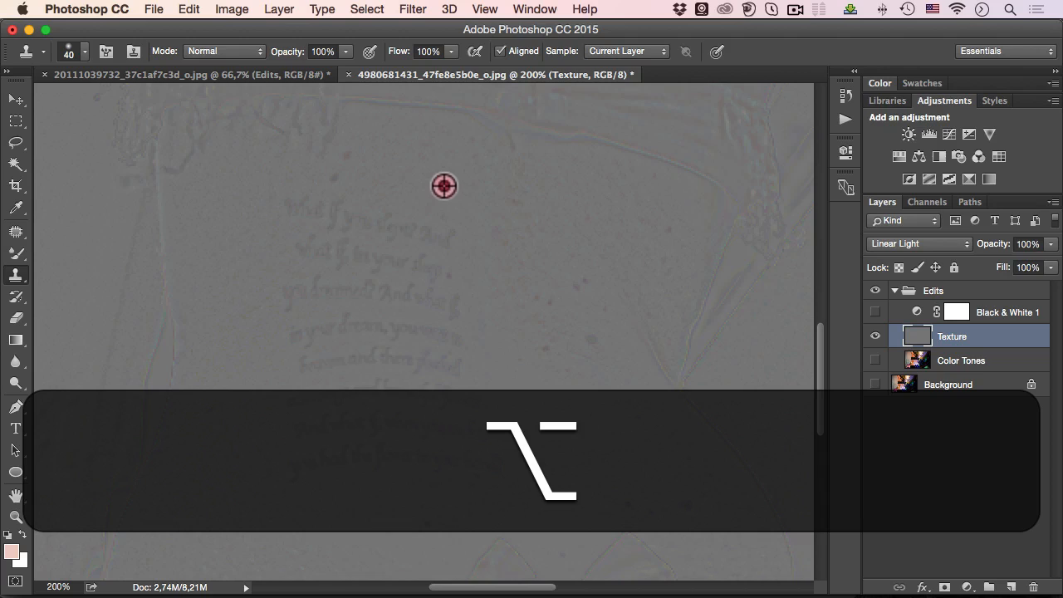
pyautogui.keyDown('alt'); pyautogui.click(444, 186); pyautogui.keyUp('alt')
pyautogui.press('[')
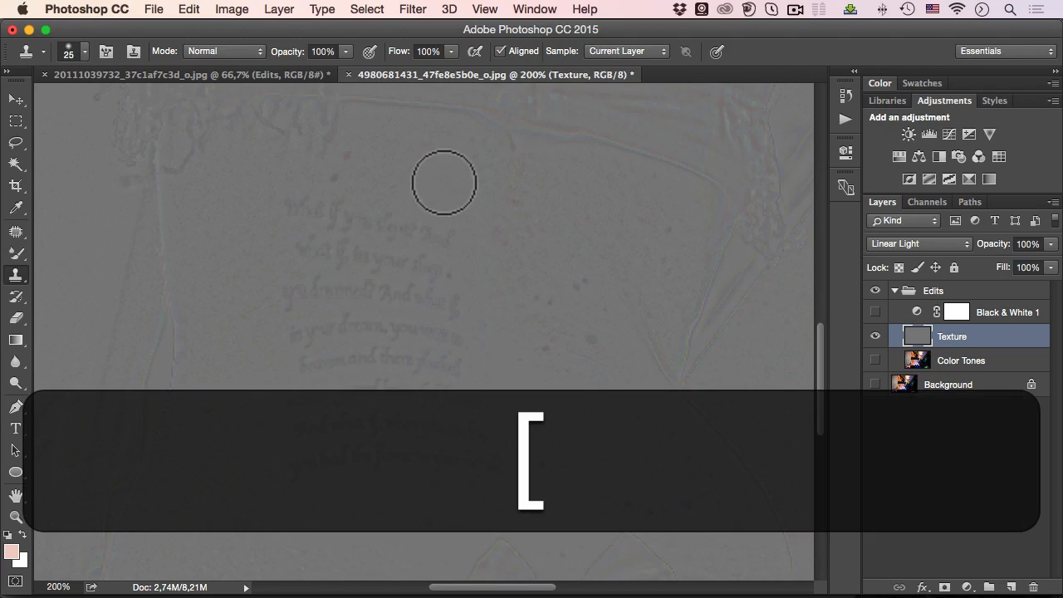
pyautogui.keyDown('alt'); pyautogui.click(444, 172); pyautogui.keyUp('alt')
pyautogui.moveTo(441, 228)
pyautogui.mouseDown()
pyautogui.moveTo(390, 221)
pyautogui.moveTo(438, 236)
pyautogui.moveTo(434, 176)
pyautogui.moveTo(336, 220)
pyautogui.moveTo(316, 207)
pyautogui.mouseUp()
pyautogui.keyDown('alt'); pyautogui.click(432, 173); pyautogui.keyUp('alt')
pyautogui.keyDown('alt'); pyautogui.click(445, 211); pyautogui.keyUp('alt')
pyautogui.moveTo(349, 249); pyautogui.dragTo(310, 244)
pyautogui.keyDown('alt'); pyautogui.click(269, 240); pyautogui.keyUp('alt')
pyautogui.keyDown('alt'); pyautogui.click(335, 237); pyautogui.keyUp('alt')
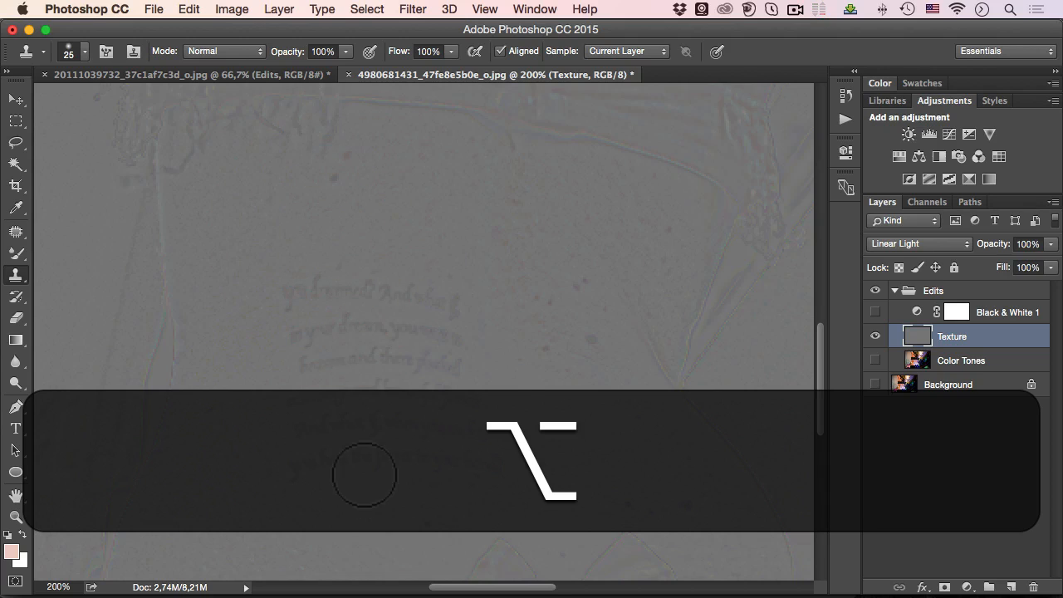
# Clone clean skin texture over the bottom three lines of the tattoo on the Texture layer
pyautogui.press('space')
pyautogui.moveTo(345, 441); pyautogui.dragTo(274, 351)
pyautogui.keyDown('alt'); pyautogui.click(225, 432); pyautogui.keyUp('alt')
pyautogui.moveTo(232, 382)
pyautogui.mouseDown()
pyautogui.moveTo(300, 378)
pyautogui.moveTo(278, 398)
pyautogui.moveTo(257, 366)
pyautogui.moveTo(427, 380)
pyautogui.mouseUp()
pyautogui.keyDown('alt'); pyautogui.click(238, 413); pyautogui.keyUp('alt')
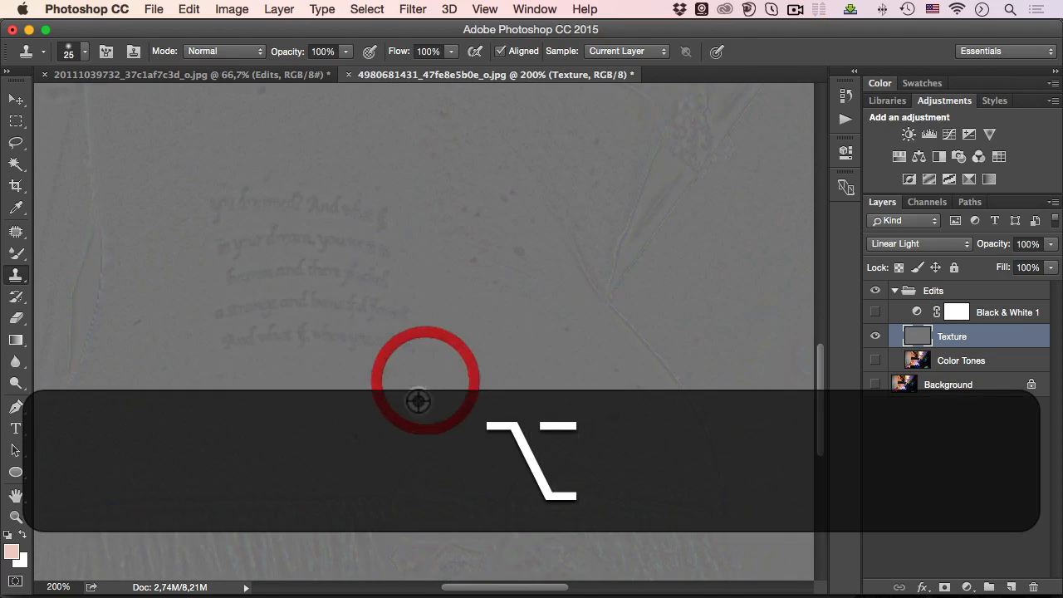
pyautogui.keyDown('alt'); pyautogui.click(387, 384); pyautogui.keyUp('alt')
pyautogui.keyDown('alt'); pyautogui.click(368, 385); pyautogui.keyUp('alt')
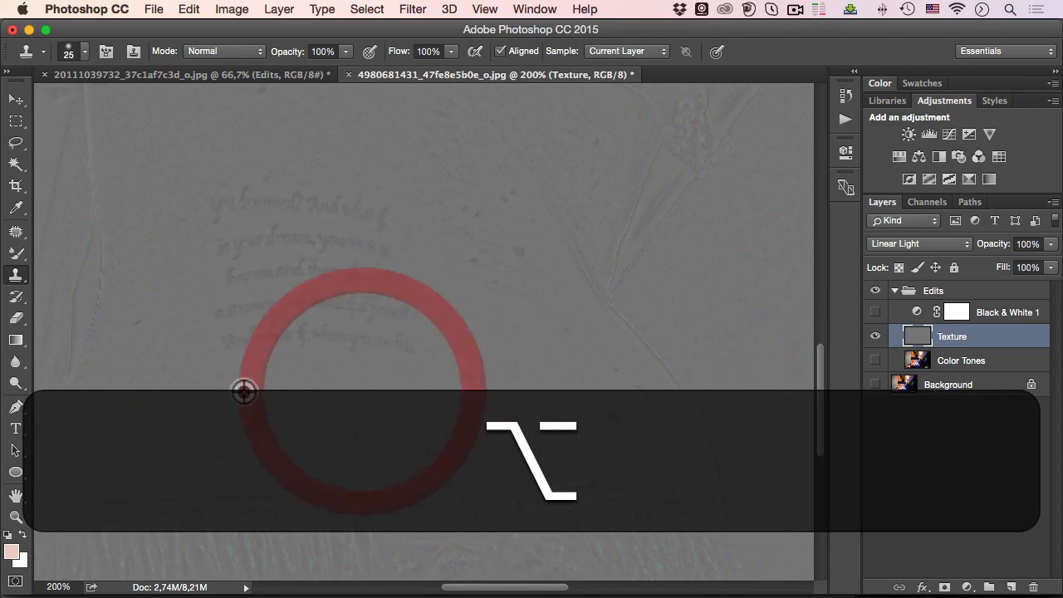
pyautogui.moveTo(266, 335); pyautogui.dragTo(422, 357)
pyautogui.keyDown('alt'); pyautogui.click(404, 397); pyautogui.keyUp('alt')
pyautogui.moveTo(397, 319)
pyautogui.mouseDown()
pyautogui.moveTo(270, 307)
pyautogui.moveTo(216, 319)
pyautogui.mouseUp()
pyautogui.keyDown('alt'); pyautogui.click(276, 417); pyautogui.keyUp('alt')
pyautogui.moveTo(295, 313); pyautogui.dragTo(344, 302)
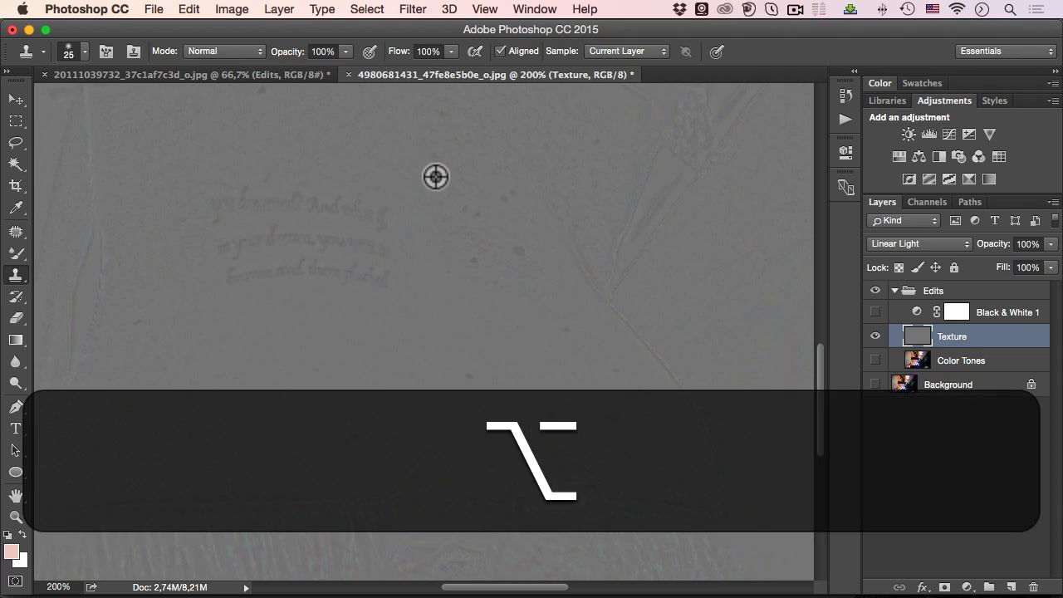
# Clone clean texture over the three remaining middle lines of the tattoo with the brush size raised to 35
pyautogui.keyDown('alt'); pyautogui.click(400, 123); pyautogui.keyUp('alt')
pyautogui.press(']')
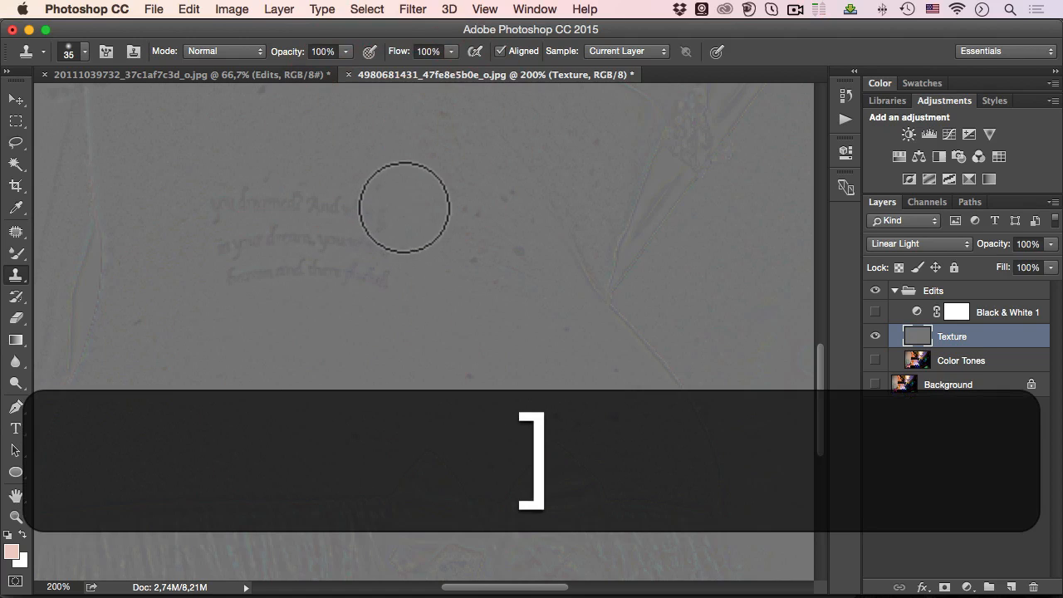
pyautogui.moveTo(404, 207)
pyautogui.mouseDown()
pyautogui.moveTo(382, 216)
pyautogui.moveTo(277, 200)
pyautogui.moveTo(207, 211)
pyautogui.moveTo(270, 190)
pyautogui.mouseUp()
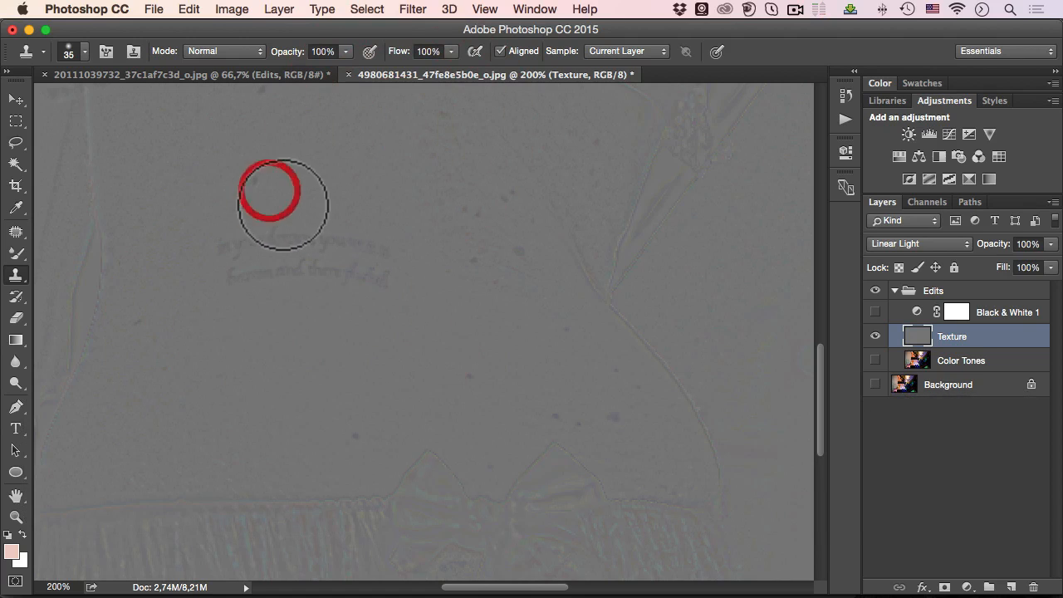
pyautogui.keyDown('alt'); pyautogui.click(178, 169); pyautogui.keyUp('alt')
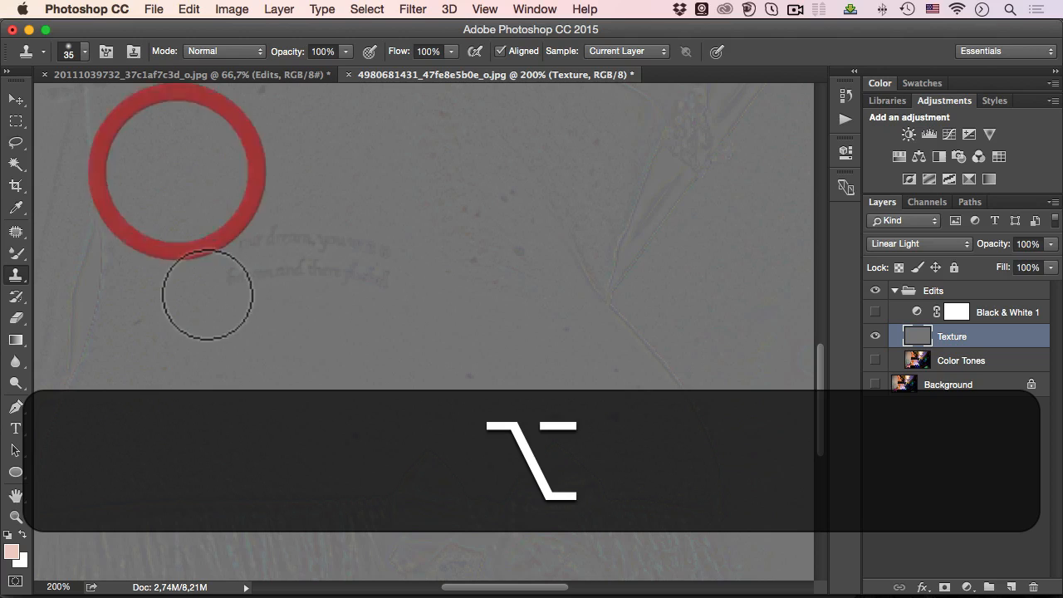
pyautogui.moveTo(206, 295)
pyautogui.mouseDown()
pyautogui.moveTo(204, 266)
pyautogui.moveTo(329, 249)
pyautogui.moveTo(390, 270)
pyautogui.moveTo(304, 247)
pyautogui.mouseUp()
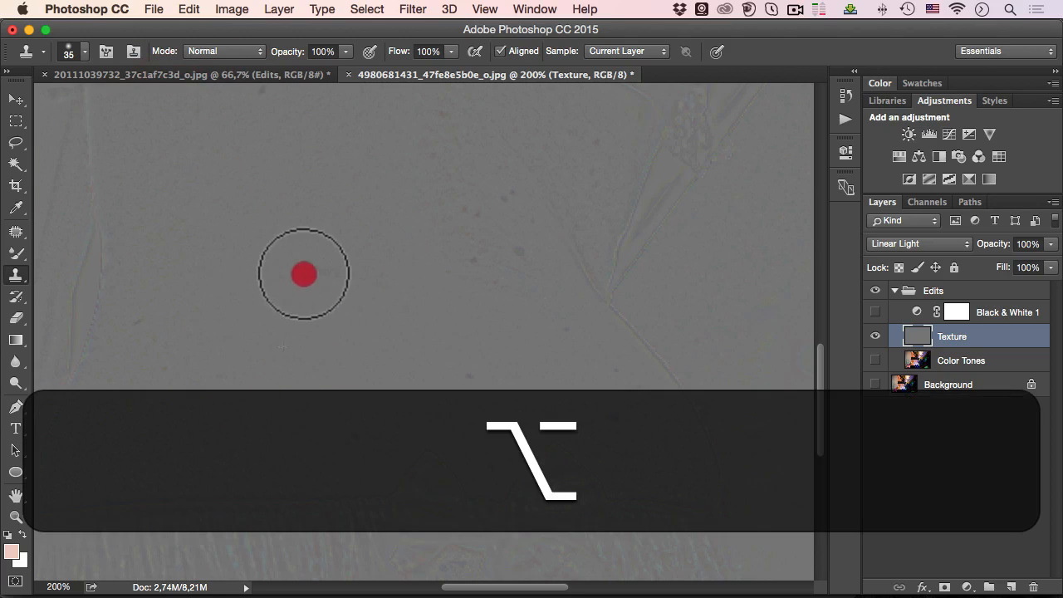
# Show all the layers again and examine the tattoo area on the lower back
pyautogui.press('super')
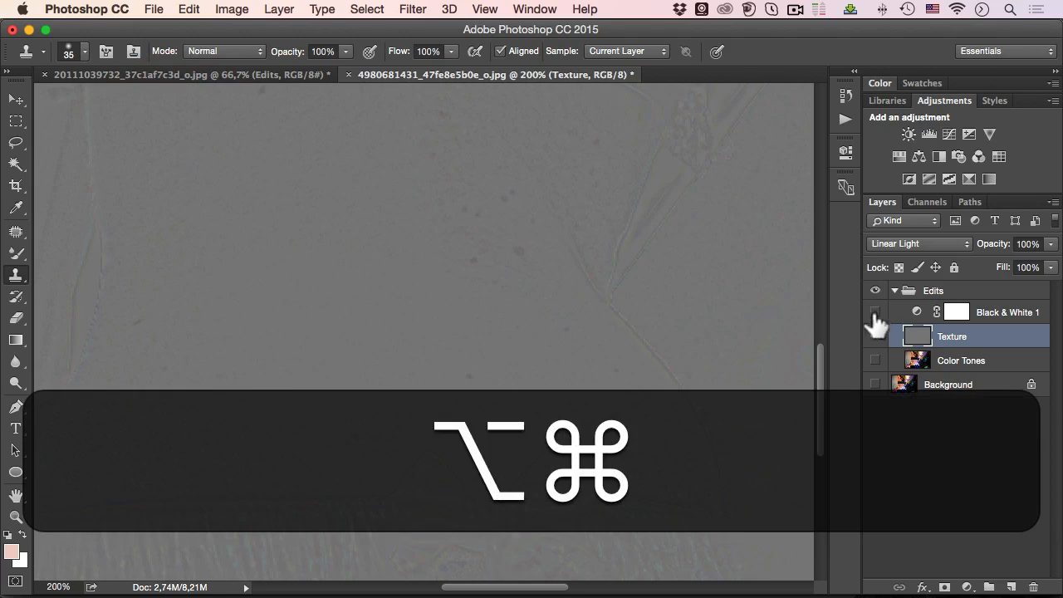
pyautogui.keyDown('alt'); pyautogui.click(876, 336); pyautogui.keyUp('alt')
pyautogui.keyDown('alt'); pyautogui.click(373, 296); pyautogui.keyUp('alt')
pyautogui.keyDown('alt'); pyautogui.click(374, 296); pyautogui.keyUp('alt')
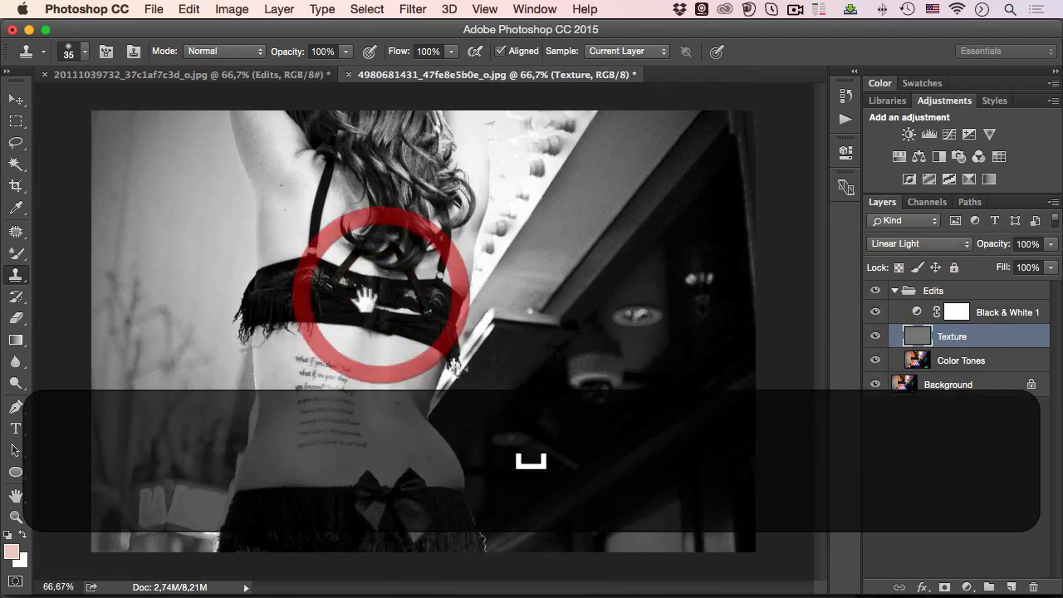
pyautogui.keyDown('super'); pyautogui.click(333, 382); pyautogui.keyUp('super')
pyautogui.keyDown('super'); pyautogui.click(333, 392); pyautogui.keyUp('super')
pyautogui.moveTo(326, 390); pyautogui.dragTo(343, 303)
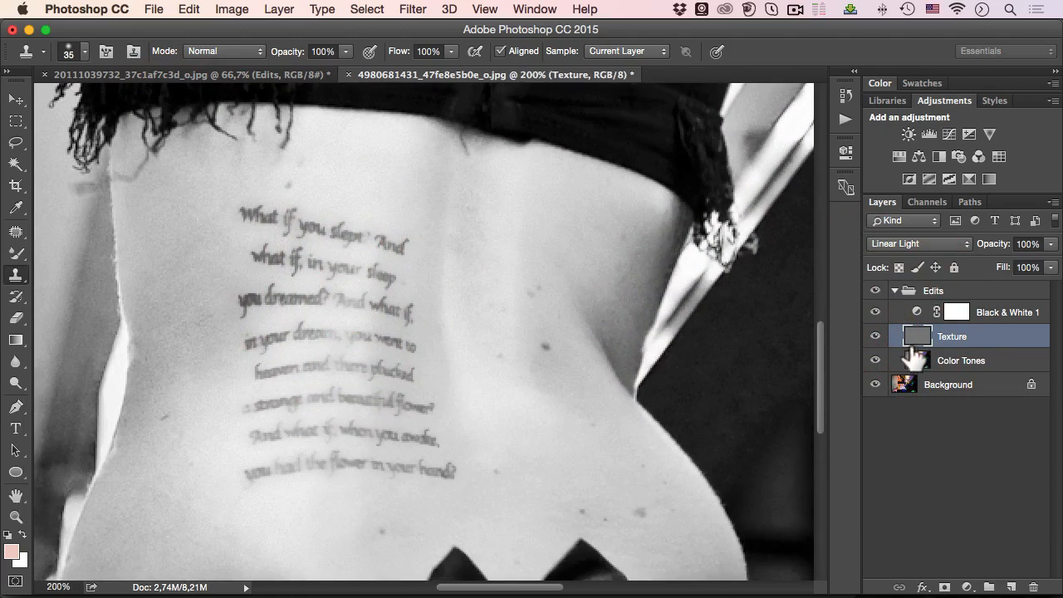
# Hide the Black & White 1 layer, and duplicate the Color Tones layer for work with the Mixer Brush
pyautogui.click(876, 313)
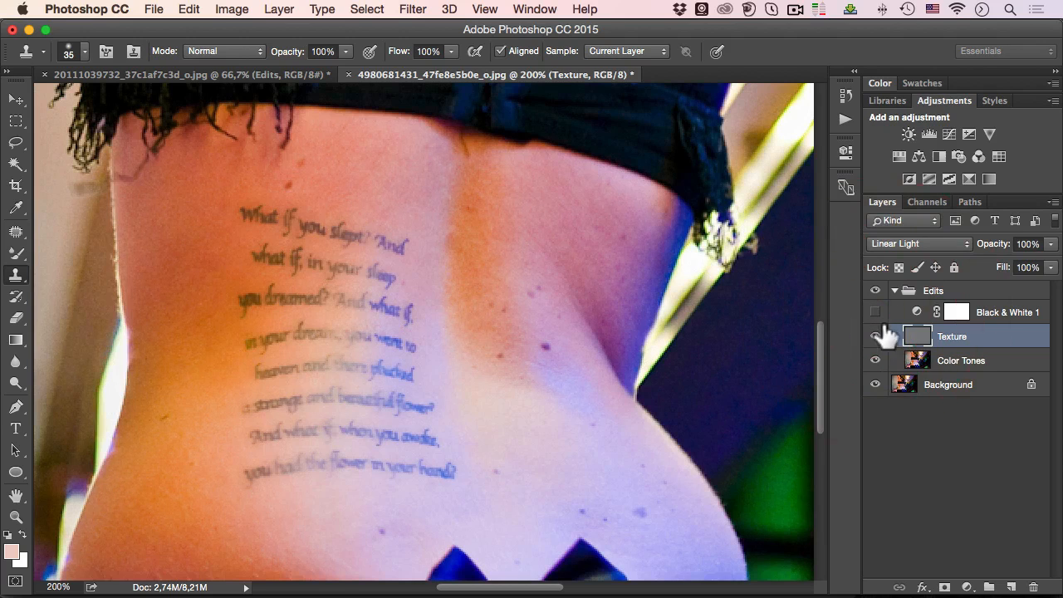
pyautogui.click(951, 363)
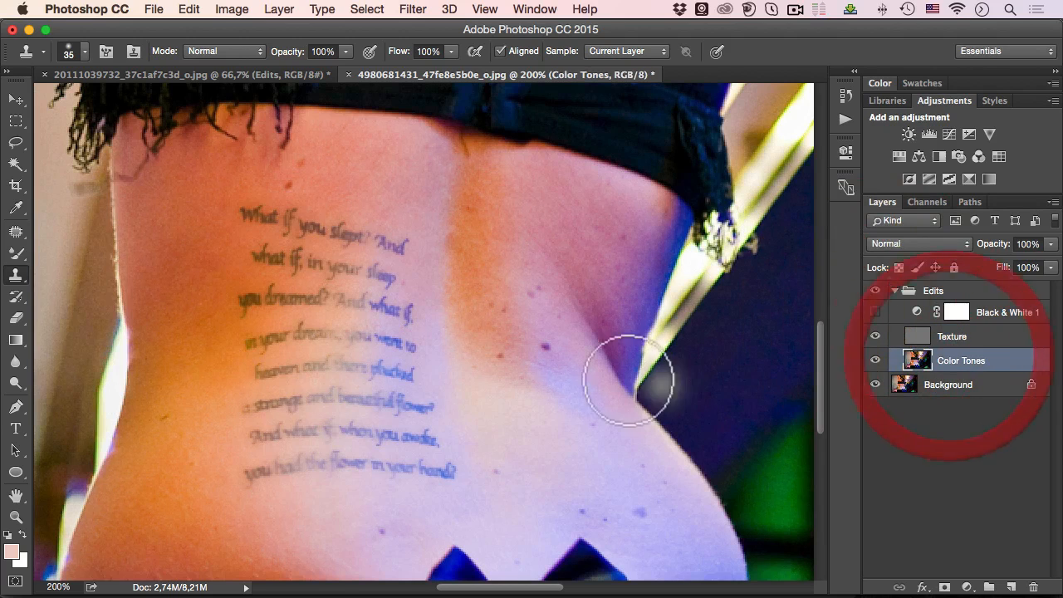
pyautogui.click(16, 254)
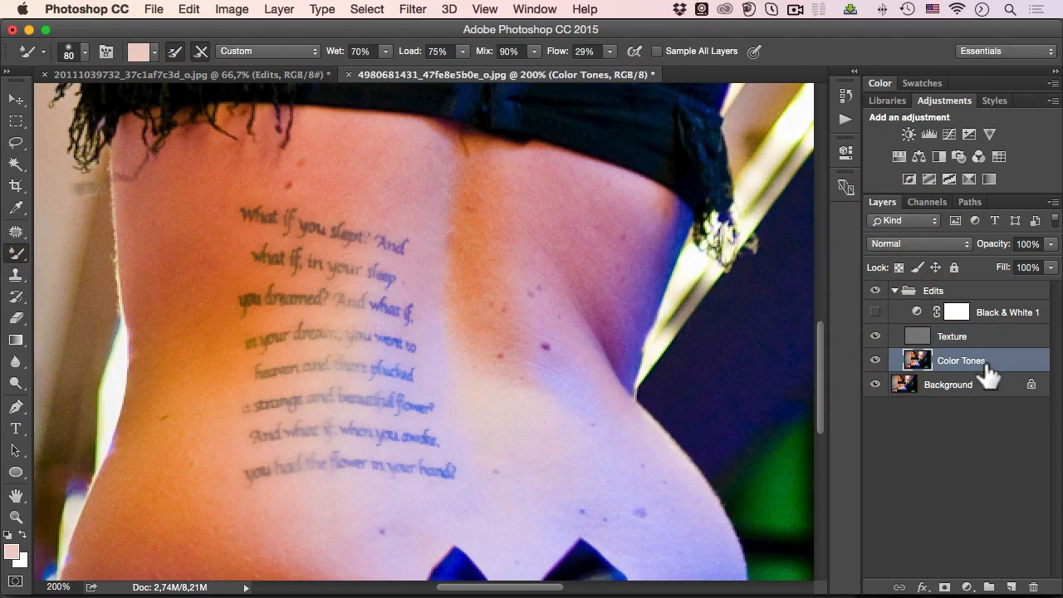
pyautogui.press('super')
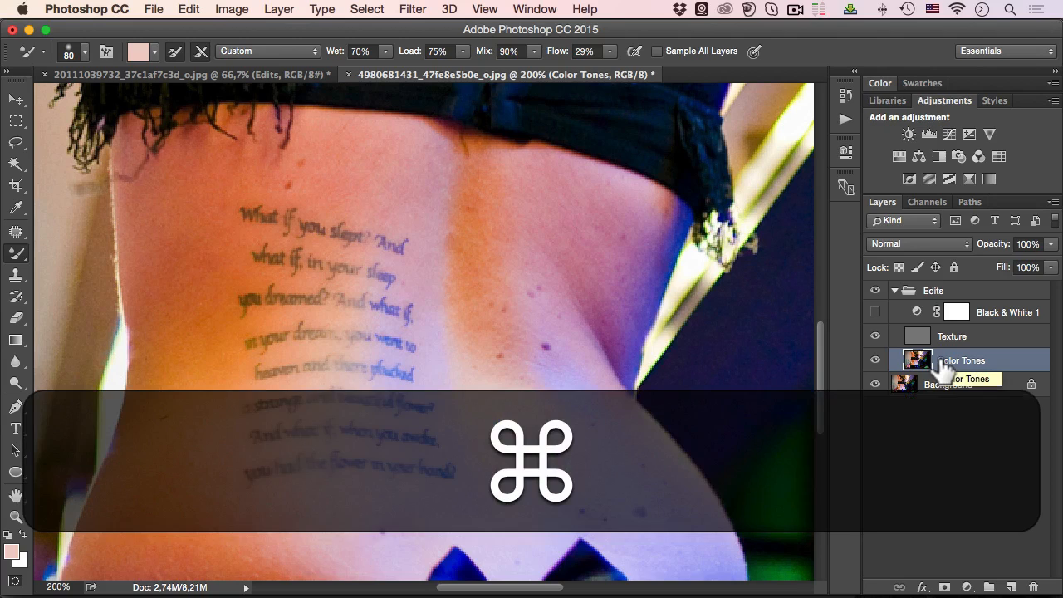
pyautogui.press('super+j')
# Set the Mixer Brush size to 40
pyautogui.press('[')
pyautogui.press('[')
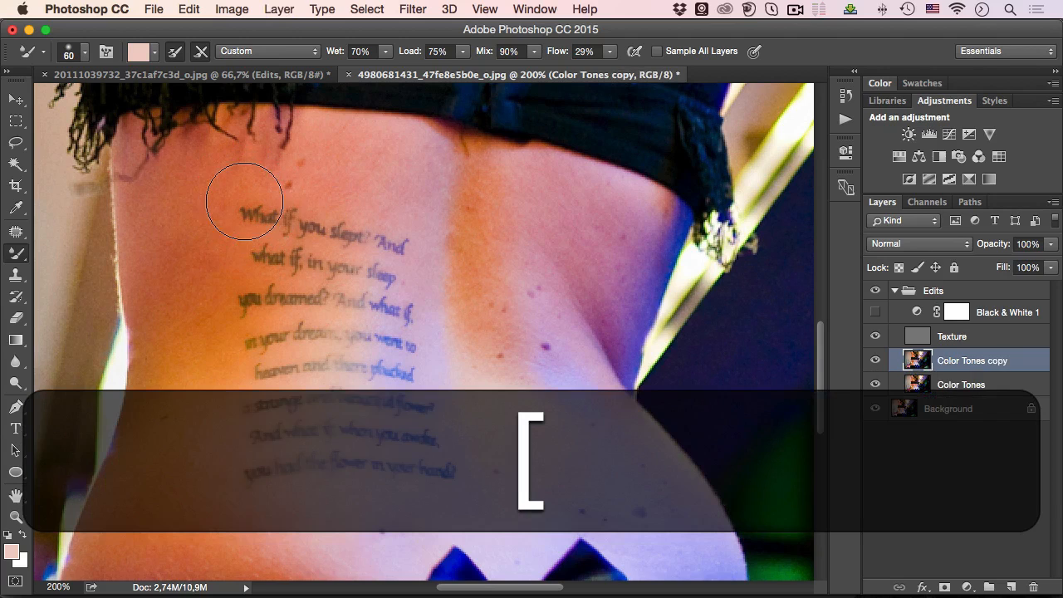
pyautogui.press('[')
pyautogui.press('[')
pyautogui.press('[')
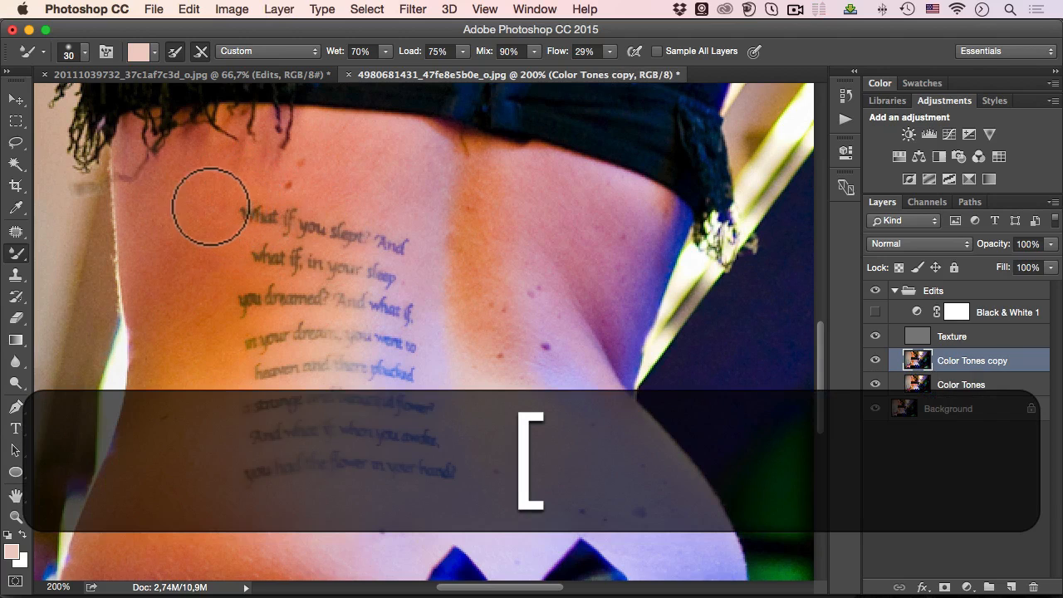
pyautogui.press(']')
# Try blending skin tone sampled beside the tattoo over the start of its first line, and undo the strokes
pyautogui.press('alt')
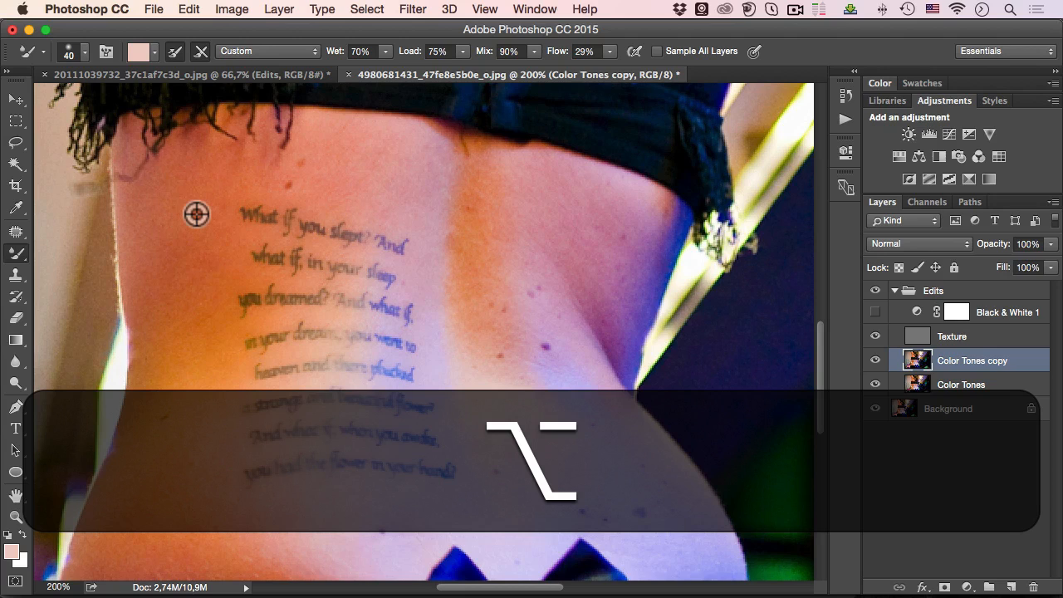
pyautogui.keyDown('alt'); pyautogui.click(194, 215); pyautogui.keyUp('alt')
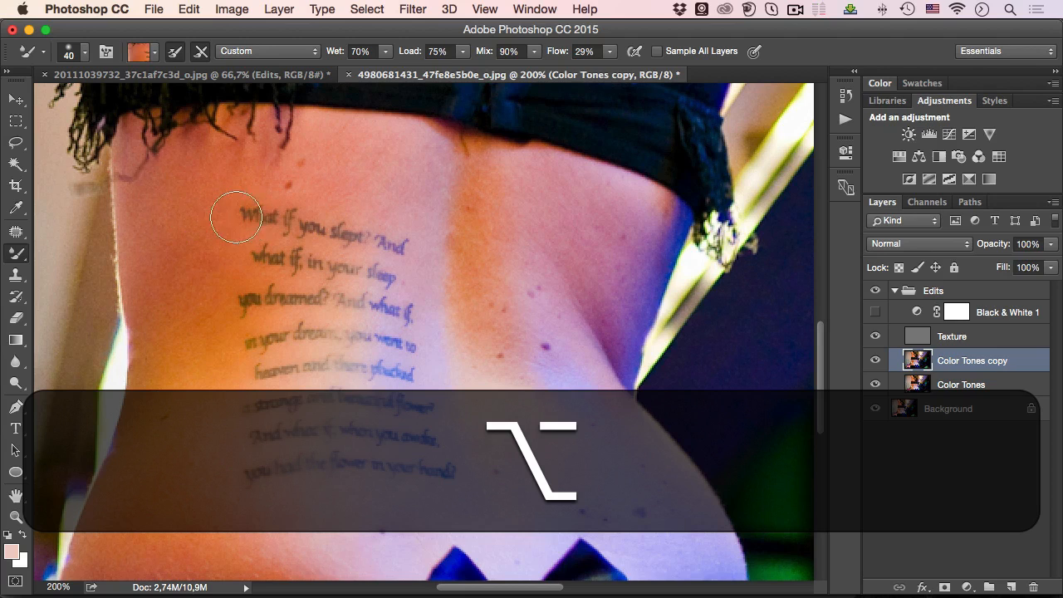
pyautogui.press('super+z')
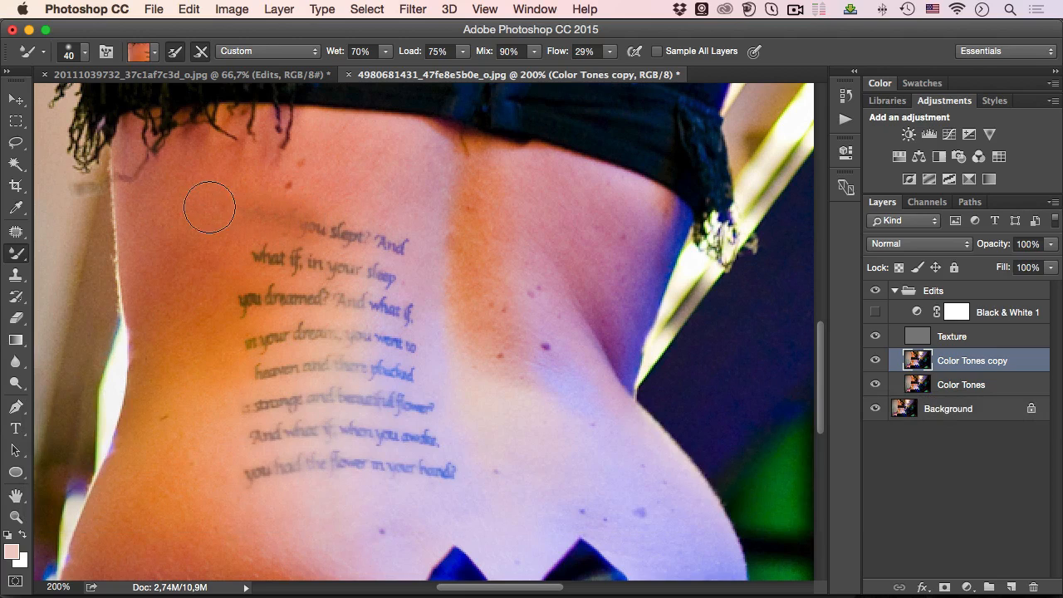
pyautogui.press('super+z')
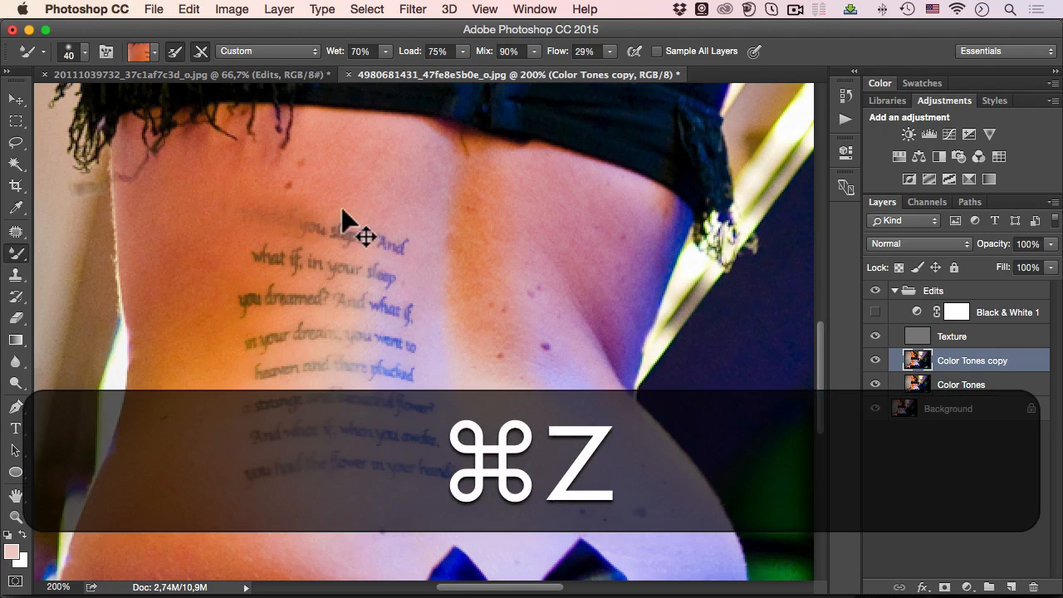
pyautogui.press('alt+super+z')
pyautogui.press('alt+super+z')
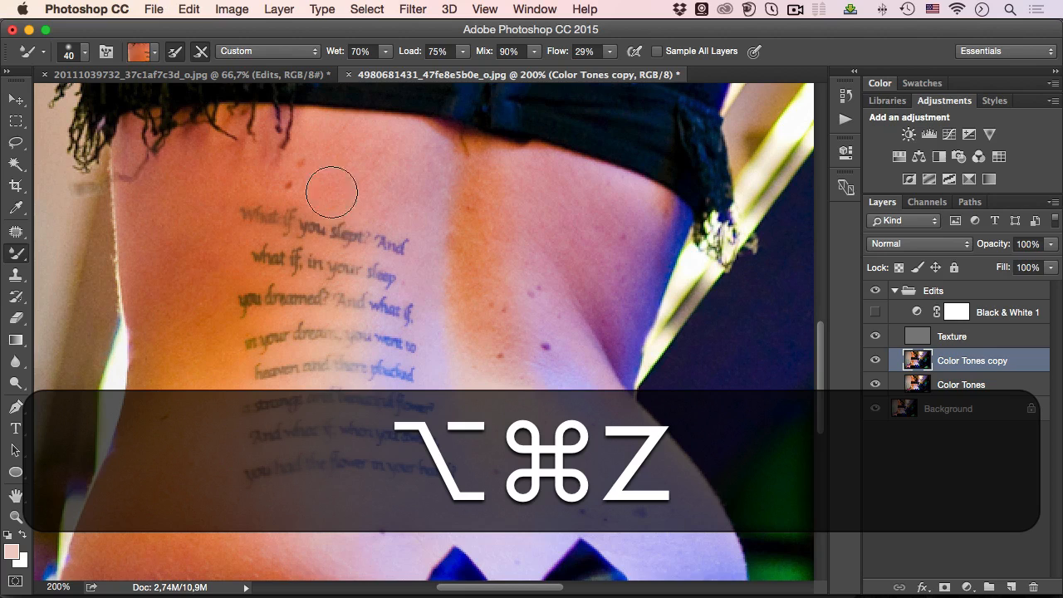
# Blend skin tone sampled just above the tattoo over the right half of its upper lines with the Mixer Brush
pyautogui.keyDown('alt'); pyautogui.click(372, 177); pyautogui.keyUp('alt')
pyautogui.moveTo(392, 234); pyautogui.dragTo(361, 242)
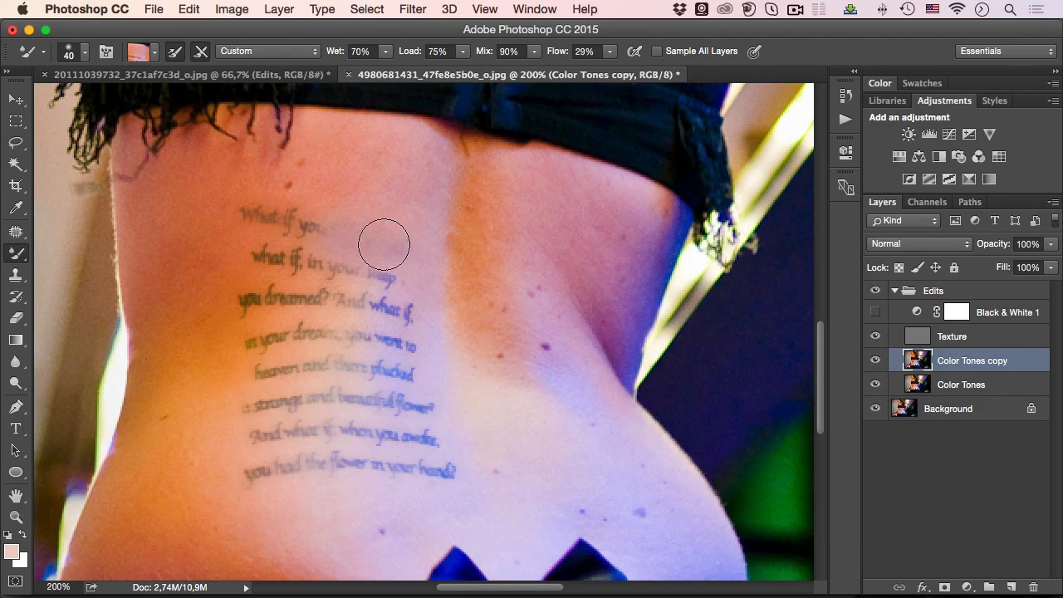
pyautogui.moveTo(374, 280)
pyautogui.mouseDown()
pyautogui.moveTo(349, 273)
pyautogui.moveTo(398, 309)
pyautogui.mouseUp()
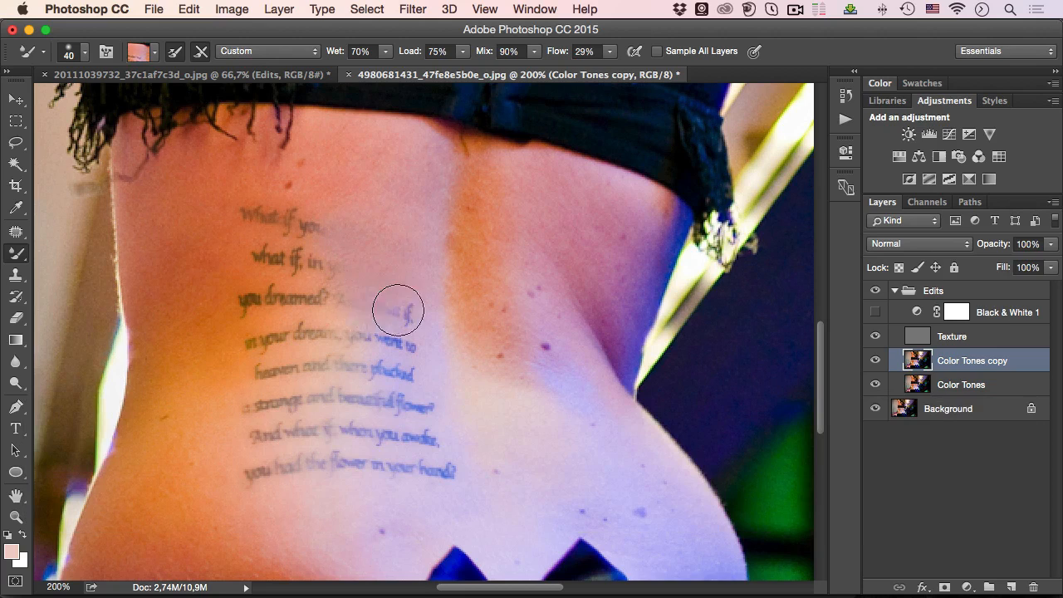
pyautogui.moveTo(409, 357); pyautogui.dragTo(369, 391)
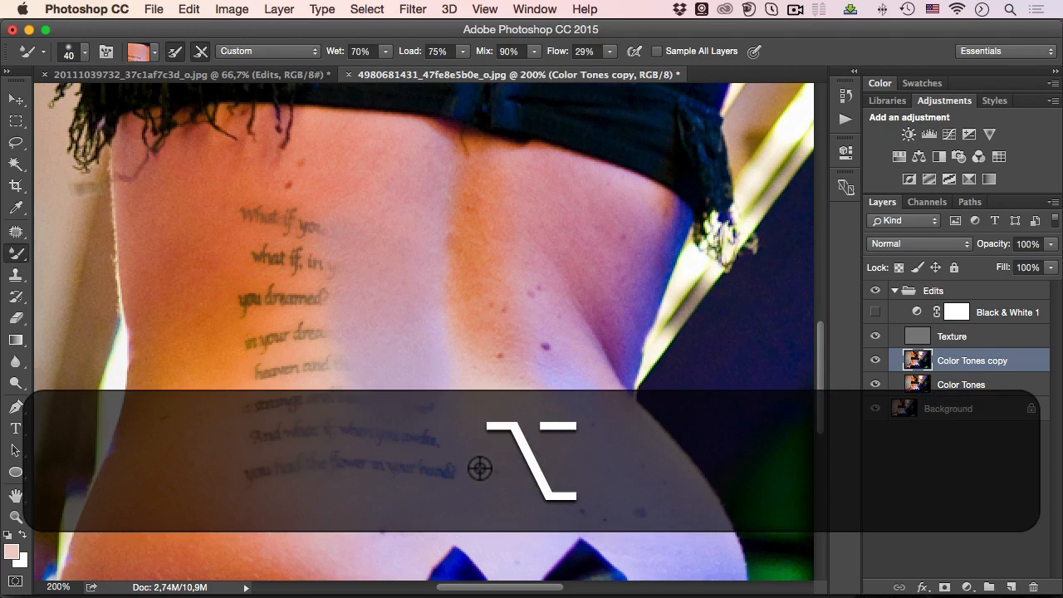
# Blend skin tones sampled below the tattoo over its bottom lines, working from the right end to the left
pyautogui.keyDown('alt'); pyautogui.click(451, 515); pyautogui.keyUp('alt')
pyautogui.moveTo(402, 479); pyautogui.dragTo(379, 464)
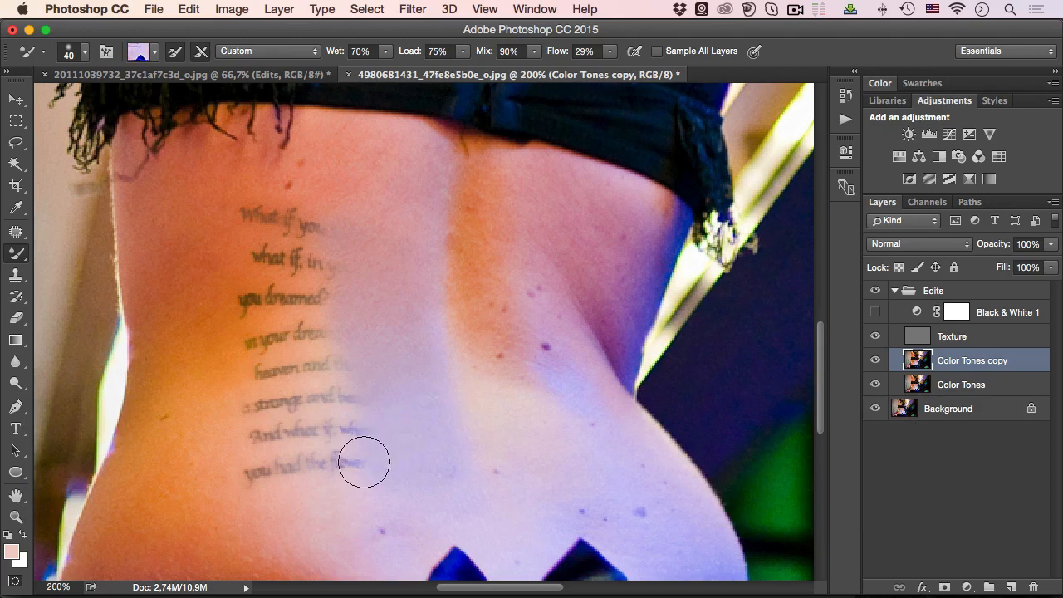
pyautogui.moveTo(309, 439); pyautogui.dragTo(252, 446)
pyautogui.press('alt')
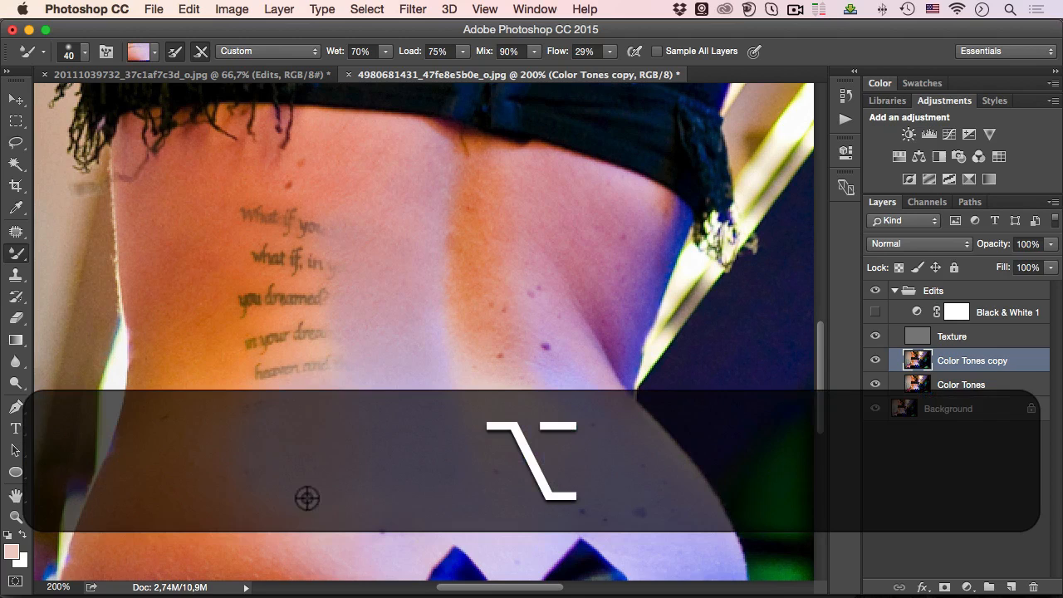
pyautogui.moveTo(260, 399); pyautogui.dragTo(305, 427)
pyautogui.keyDown('alt'); pyautogui.click(278, 461); pyautogui.keyUp('alt')
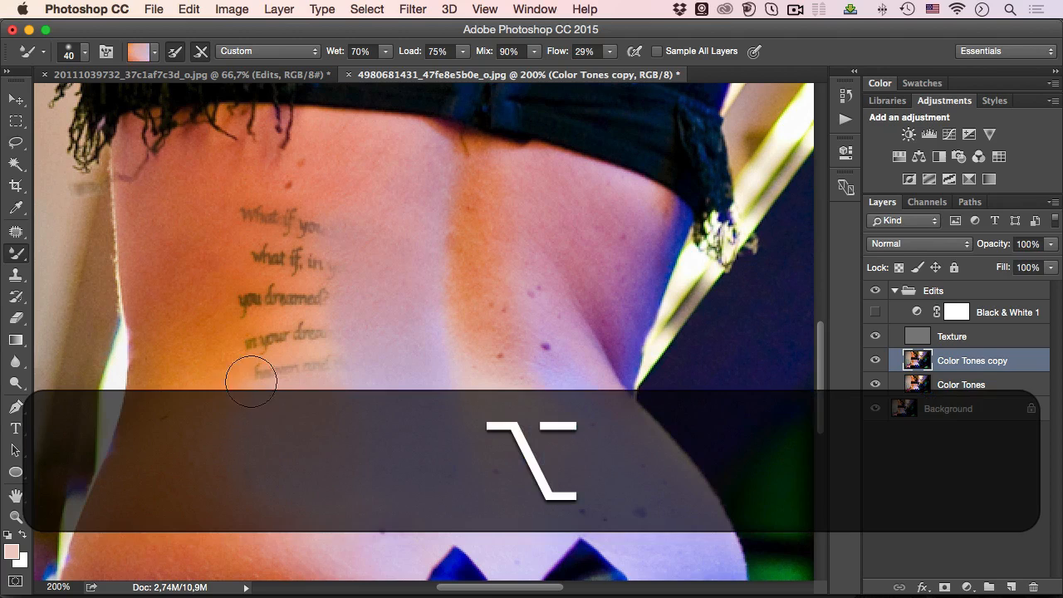
# Blend repeatedly resampled skin tones over the left half of the remaining middle and upper tattoo lines
pyautogui.moveTo(282, 379)
pyautogui.mouseDown()
pyautogui.moveTo(257, 377)
pyautogui.moveTo(286, 368)
pyautogui.moveTo(266, 361)
pyautogui.moveTo(297, 335)
pyautogui.moveTo(284, 273)
pyautogui.mouseUp()
pyautogui.keyDown('alt'); pyautogui.click(266, 363); pyautogui.keyUp('alt')
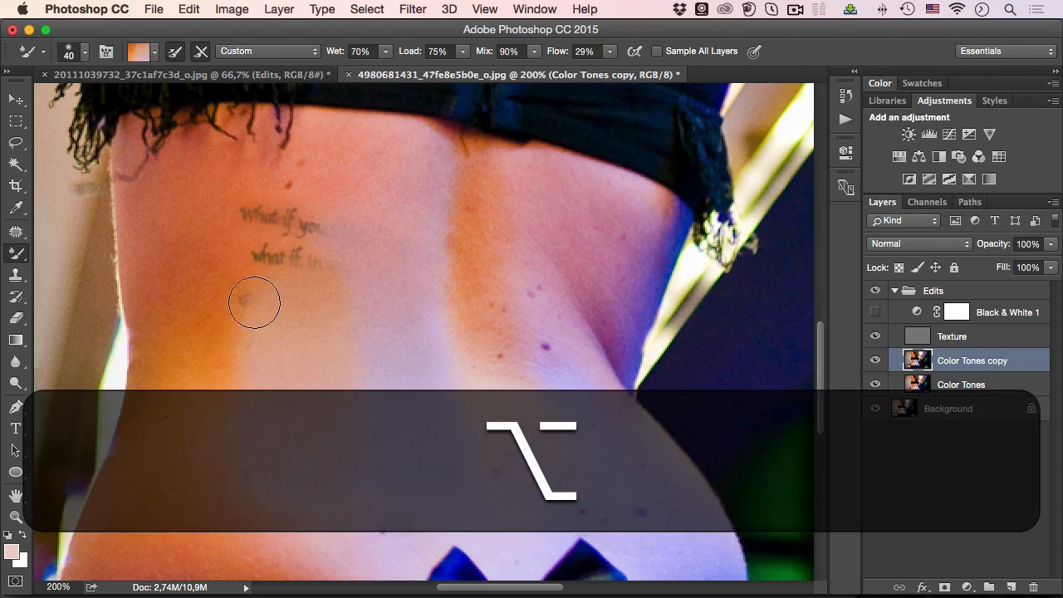
pyautogui.moveTo(324, 272); pyautogui.dragTo(318, 271)
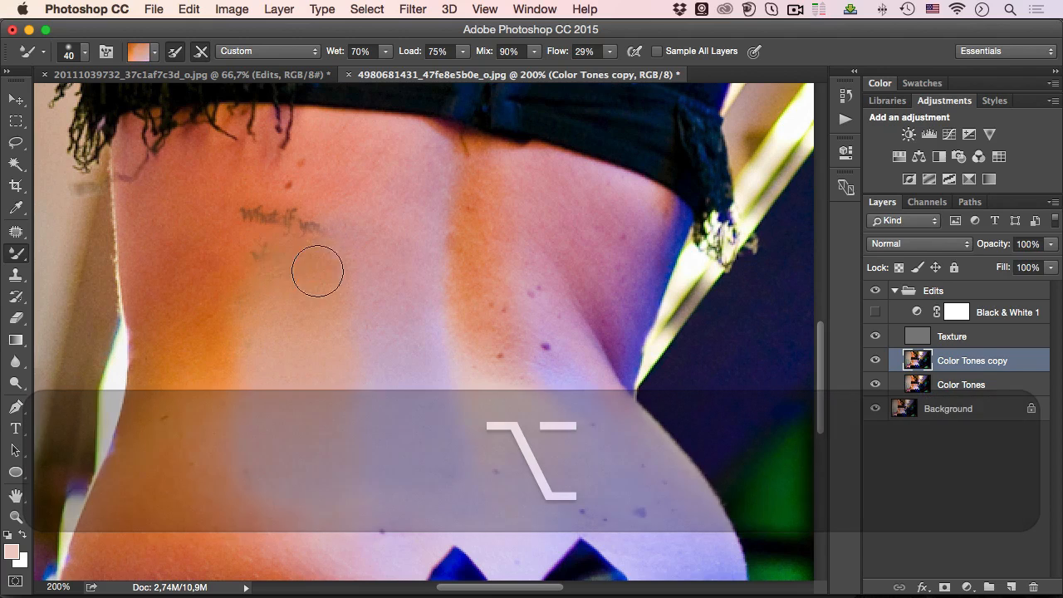
pyautogui.keyDown('alt'); pyautogui.click(262, 313); pyautogui.keyUp('alt')
pyautogui.moveTo(253, 271)
pyautogui.mouseDown()
pyautogui.moveTo(275, 219)
pyautogui.moveTo(341, 240)
pyautogui.mouseUp()
pyautogui.keyDown('alt'); pyautogui.click(265, 320); pyautogui.keyUp('alt')
pyautogui.keyDown('alt'); pyautogui.click(282, 316); pyautogui.keyUp('alt')
pyautogui.moveTo(258, 260)
pyautogui.mouseDown()
pyautogui.moveTo(255, 220)
pyautogui.moveTo(268, 212)
pyautogui.moveTo(240, 212)
pyautogui.moveTo(311, 262)
pyautogui.mouseUp()
pyautogui.keyDown('alt'); pyautogui.click(251, 310); pyautogui.keyUp('alt')
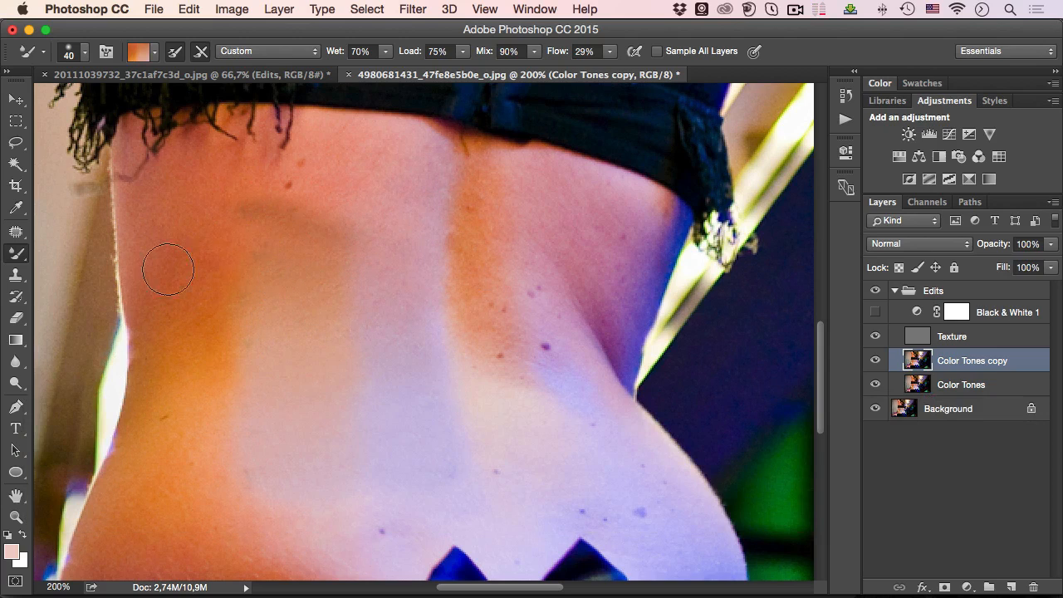
# Switch to the regular Brush at size 80 and paint orange skin tone sampled from the left side over the pale middle patch
pyautogui.click(16, 252)
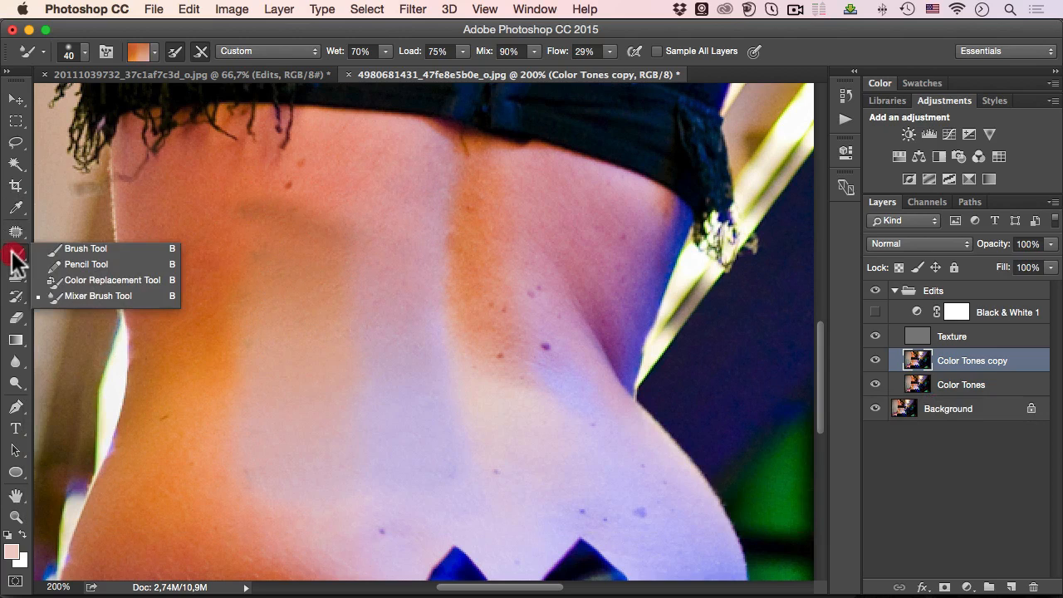
pyautogui.click(74, 248)
pyautogui.press('alt')
pyautogui.keyDown('alt'); pyautogui.click(190, 387); pyautogui.keyUp('alt')
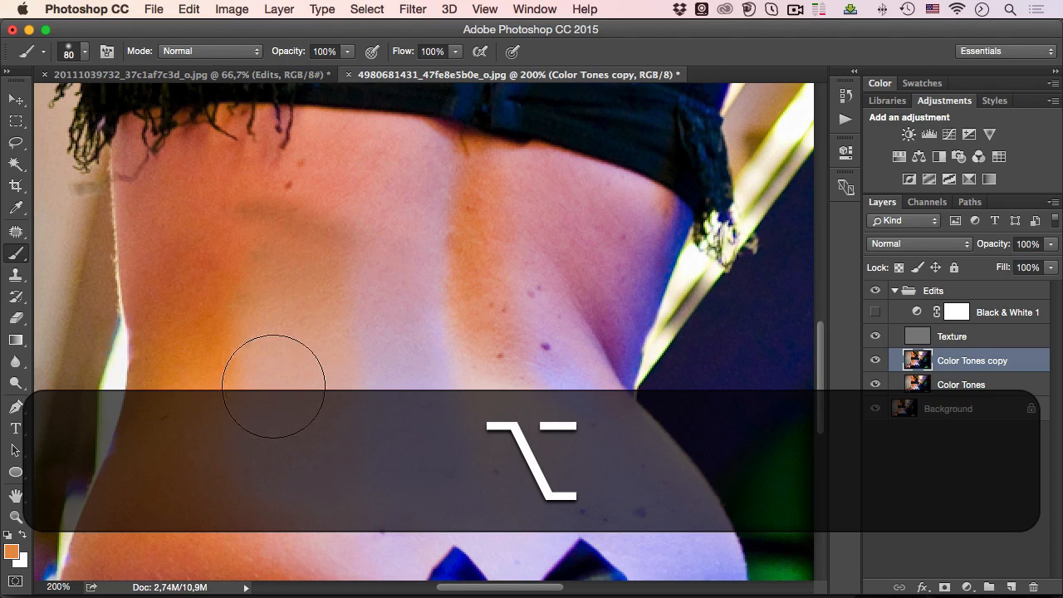
pyautogui.moveTo(272, 336); pyautogui.dragTo(291, 342)
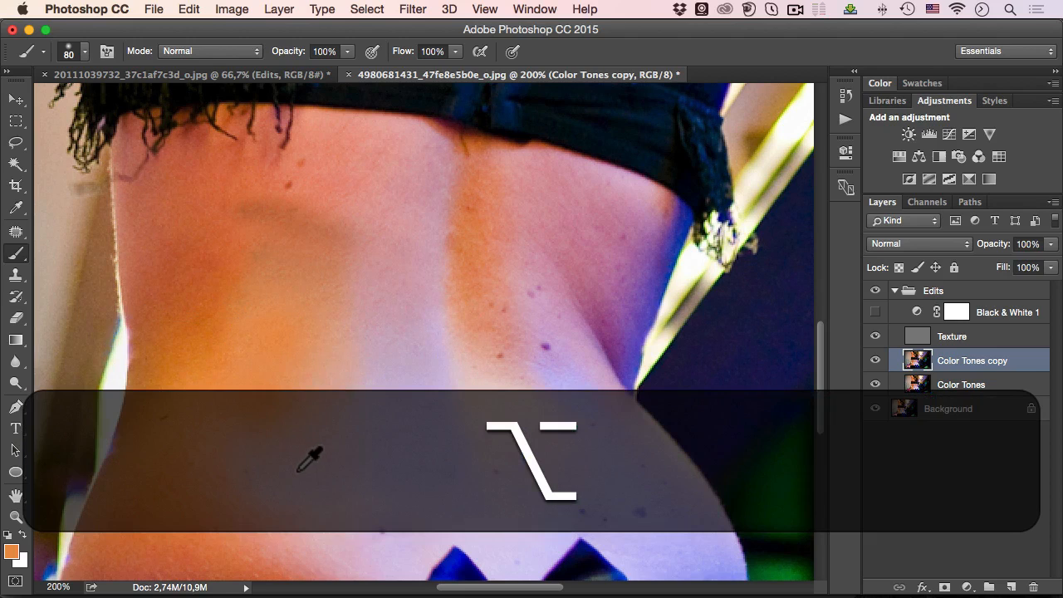
# Try painting sampled orange and pink skin tones over the dark smudge where the first tattoo line was, and undo the strokes
pyautogui.keyDown('alt'); pyautogui.click(227, 278); pyautogui.keyUp('alt')
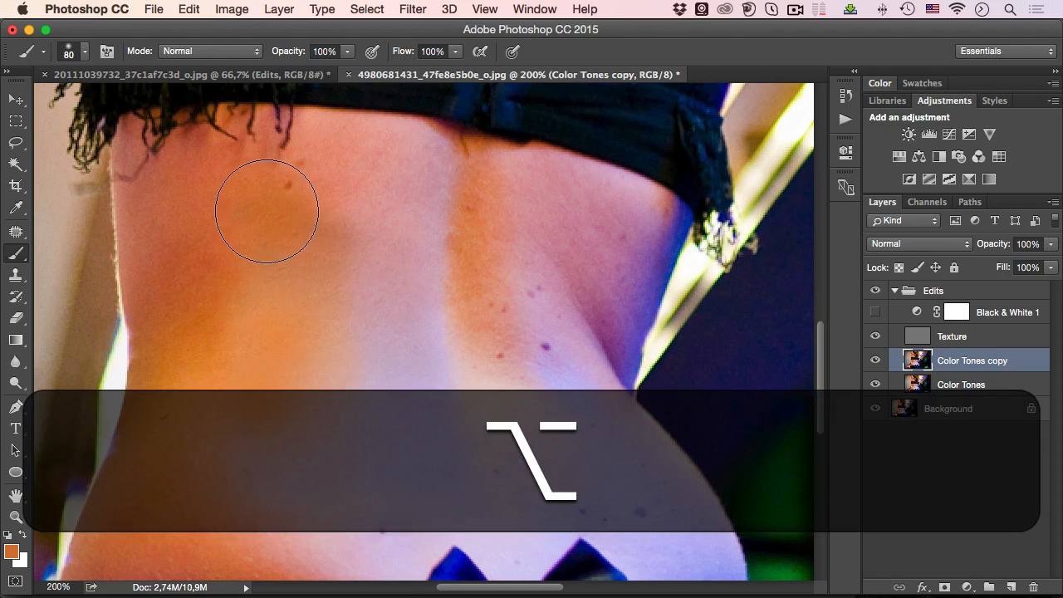
pyautogui.press('alt+super+z')
pyautogui.keyDown('alt'); pyautogui.click(394, 216); pyautogui.keyUp('alt')
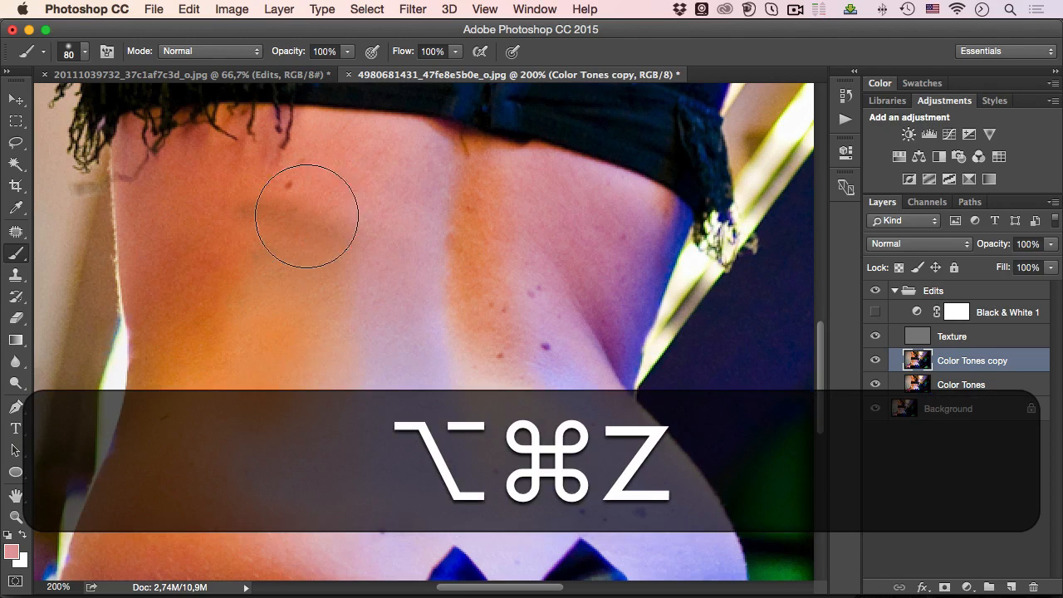
pyautogui.moveTo(280, 223); pyautogui.dragTo(289, 236)
pyautogui.press('super+z')
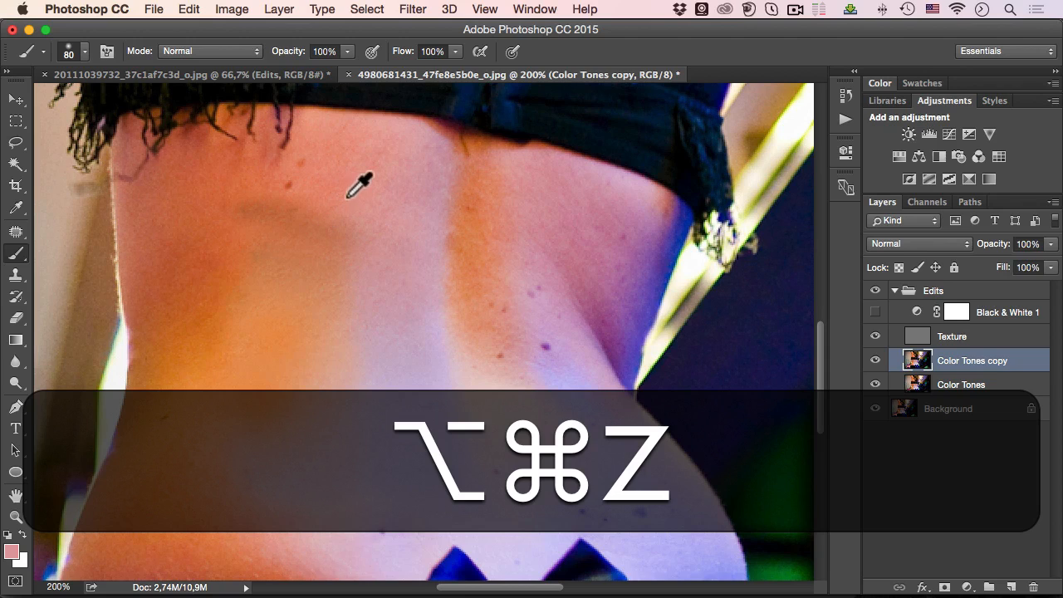
# Cover the smudge of the first tattoo line with reddish-orange skin tone on its left part and sampled pink on its right part
pyautogui.keyDown('alt'); pyautogui.click(192, 247); pyautogui.keyUp('alt')
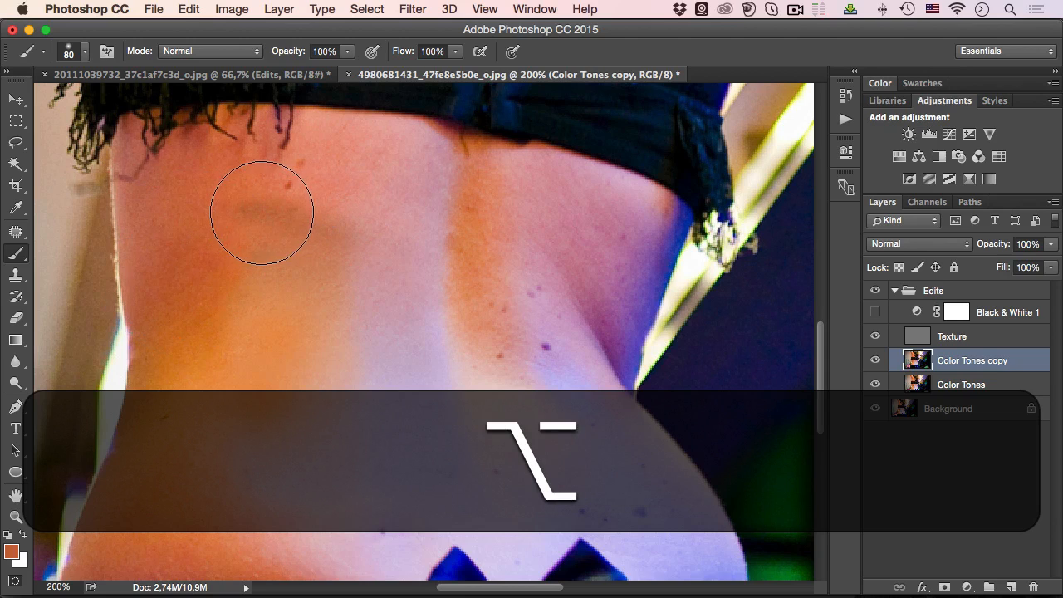
pyautogui.keyDown('alt'); pyautogui.click(396, 375); pyautogui.keyUp('alt')
pyautogui.click(360, 256)
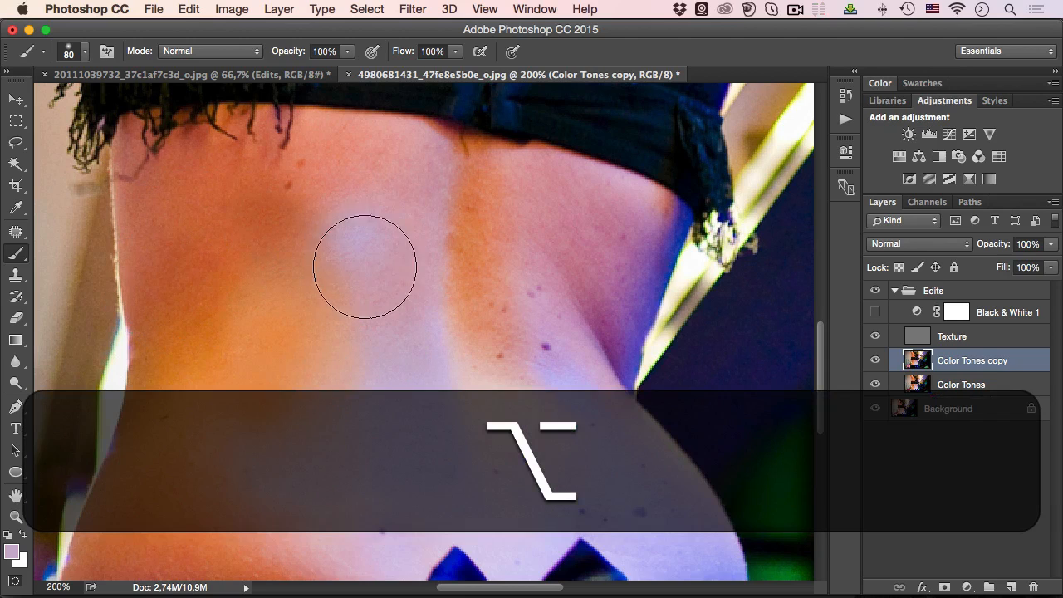
pyautogui.press('alt+super+z')
pyautogui.keyDown('alt'); pyautogui.click(372, 190); pyautogui.keyUp('alt')
pyautogui.click(344, 229)
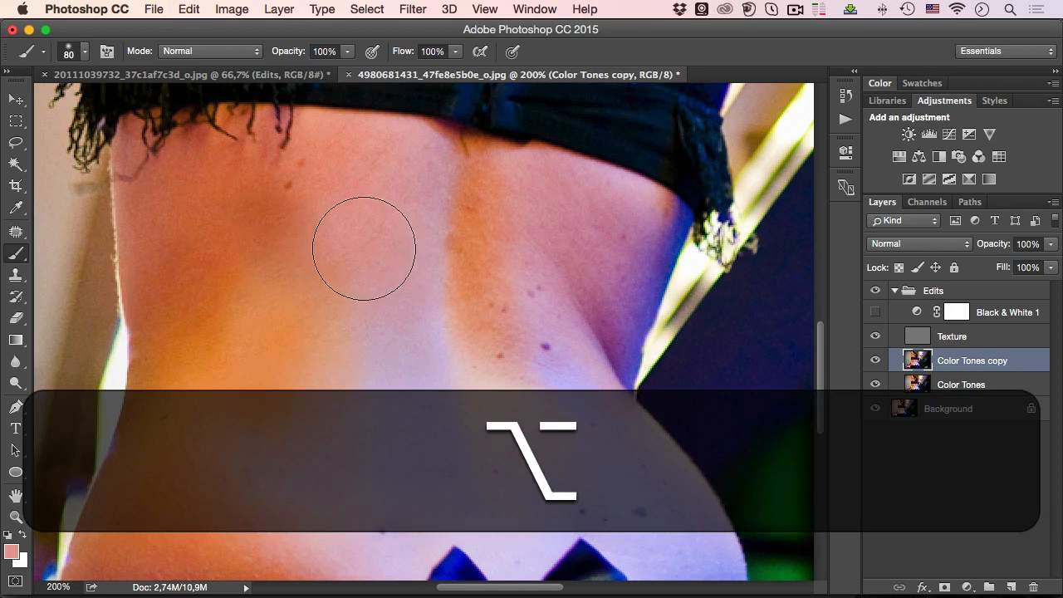
# Try painting sampled pale and orange skin tones over the left part of the lower retouched area, and undo the strokes
pyautogui.keyDown('alt'); pyautogui.click(303, 486); pyautogui.keyUp('alt')
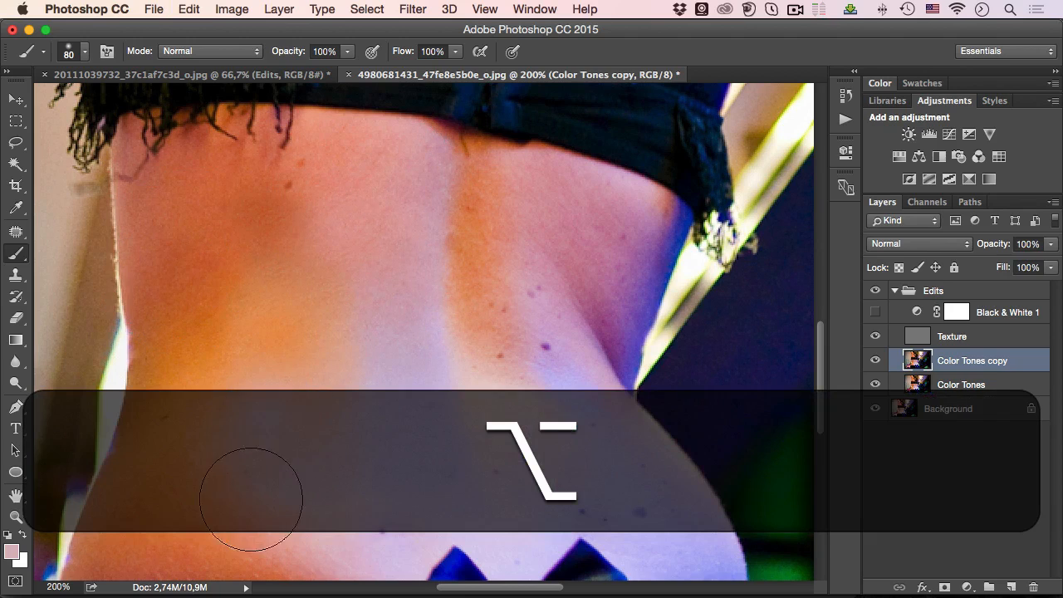
pyautogui.press('super+z')
pyautogui.press('alt+super+z')
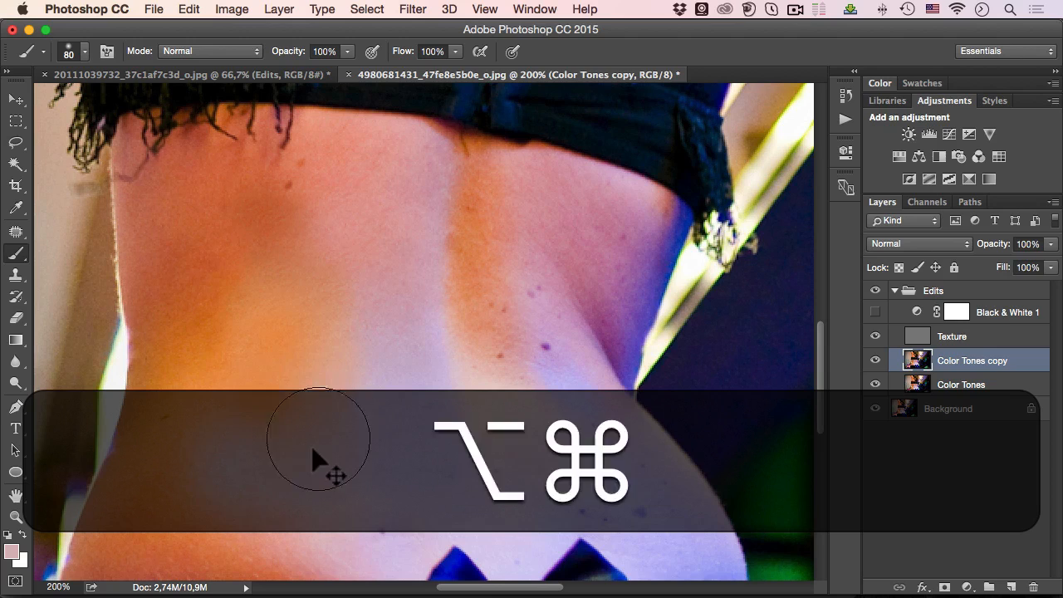
pyautogui.press('alt+super+z')
pyautogui.keyDown('alt'); pyautogui.click(201, 466); pyautogui.keyUp('alt')
pyautogui.moveTo(232, 468); pyautogui.dragTo(293, 465)
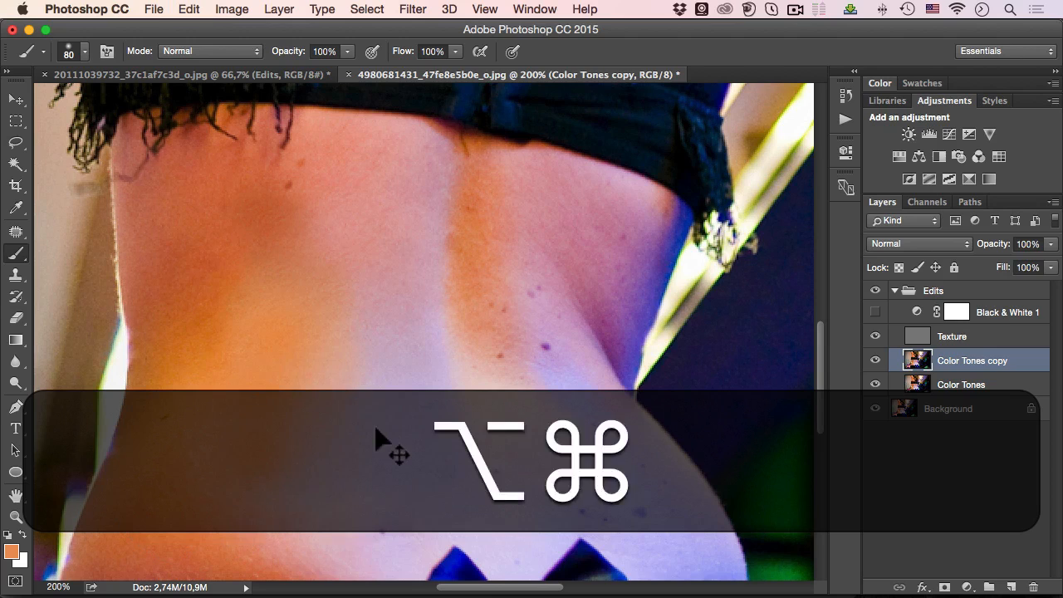
pyautogui.press('super+z')
# Set the Brush opacity to 45% and blend sampled orange skin tone over the transition in the middle of the retouched area
pyautogui.moveTo(292, 52); pyautogui.dragTo(230, 58)
pyautogui.keyDown('alt'); pyautogui.click(383, 394); pyautogui.keyUp('alt')
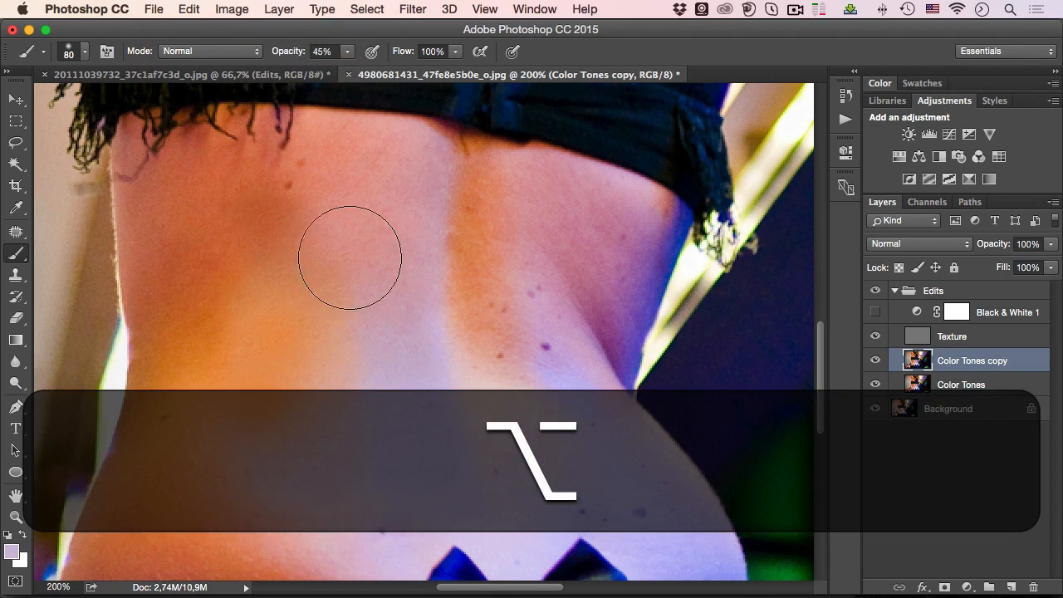
pyautogui.moveTo(334, 248); pyautogui.dragTo(351, 343)
pyautogui.press('alt+super+z')
pyautogui.keyDown('alt'); pyautogui.click(299, 336); pyautogui.keyUp('alt')
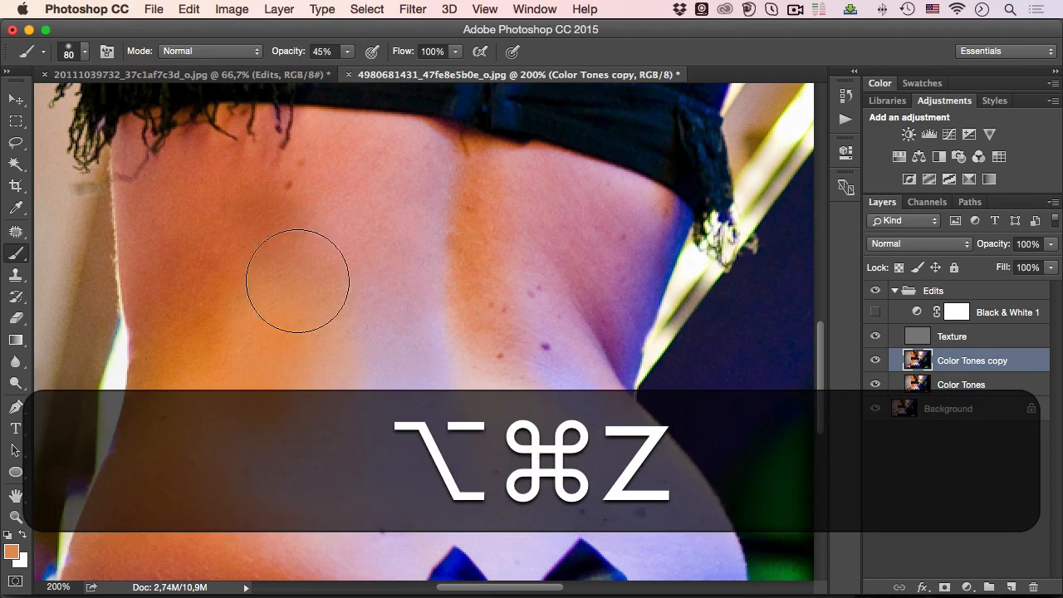
pyautogui.keyDown('alt'); pyautogui.click(296, 453); pyautogui.keyUp('alt')
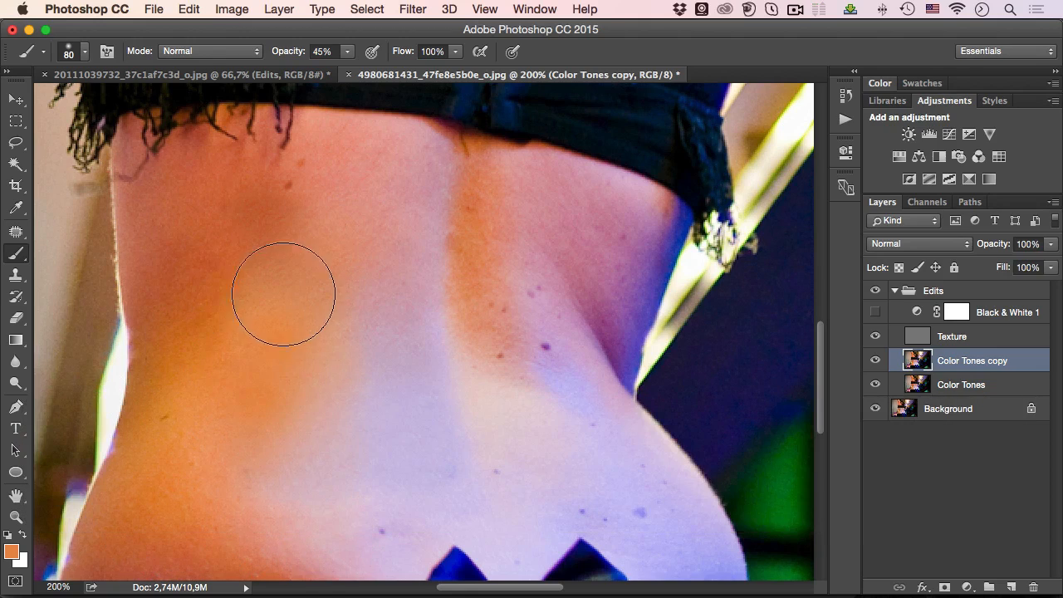
# Switch to the Mixer Brush, enlarge it to 125, sample the lower back, and blend the orange patch into the surrounding left side
pyautogui.keyDown('alt'); pyautogui.click(407, 333); pyautogui.keyUp('alt')
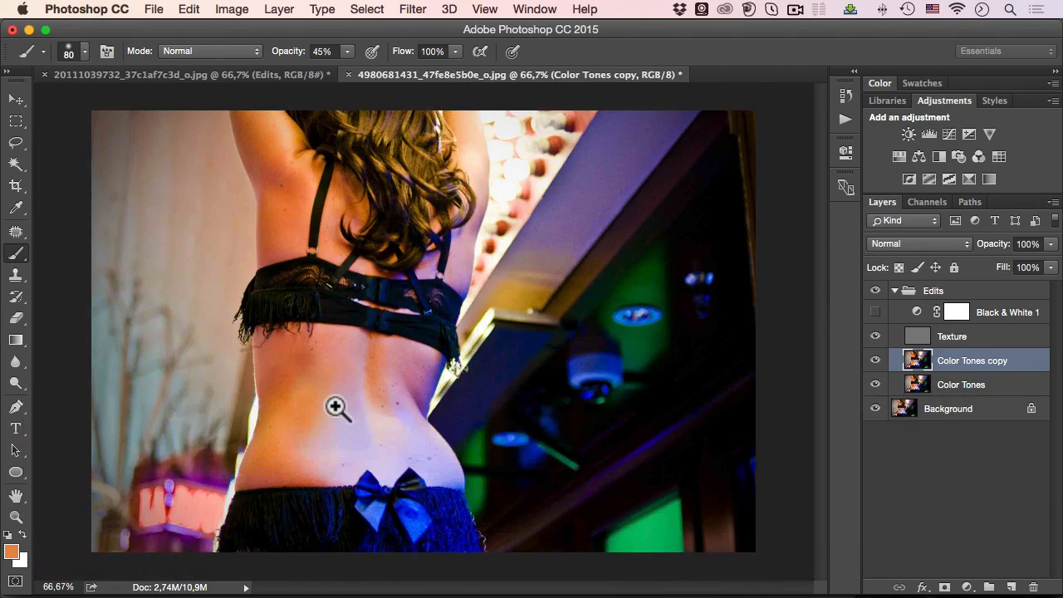
pyautogui.keyDown('ctrl'); pyautogui.click(338, 408); pyautogui.keyUp('ctrl')
pyautogui.moveTo(332, 391); pyautogui.dragTo(413, 349)
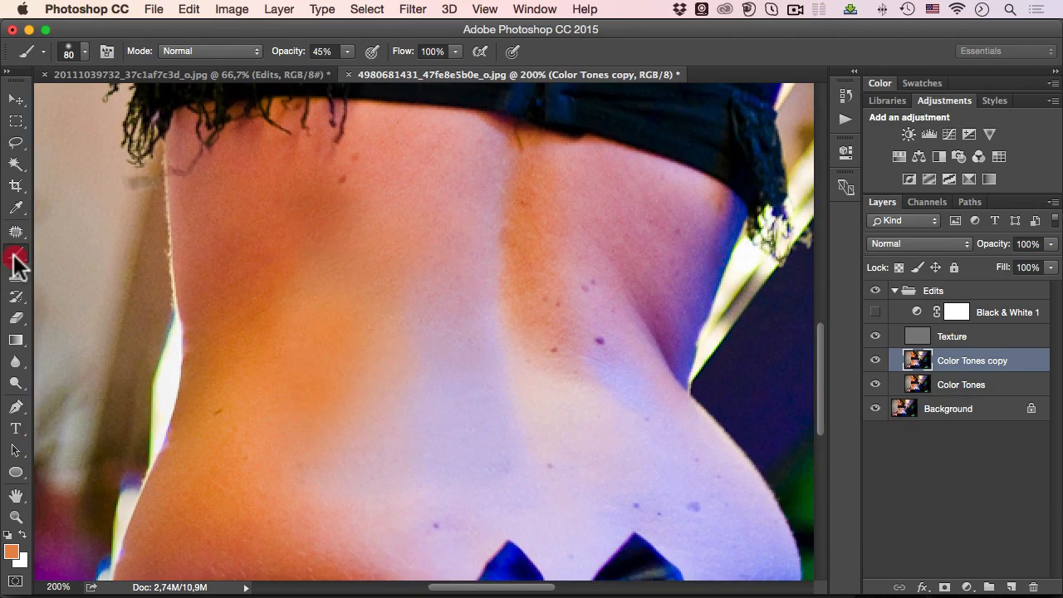
pyautogui.moveTo(17, 262)
pyautogui.mouseDown()
pyautogui.moveTo(61, 246)
pyautogui.moveTo(93, 293)
pyautogui.mouseUp()
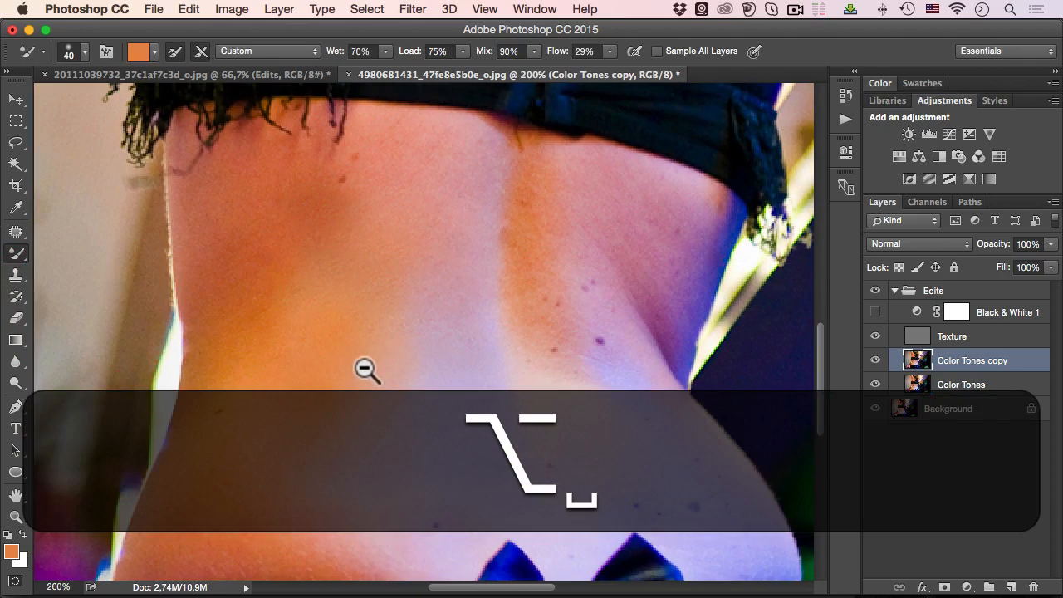
pyautogui.keyDown('alt'); pyautogui.click(367, 370); pyautogui.keyUp('alt')
pyautogui.press(']')
pyautogui.press(']')
pyautogui.press(']')
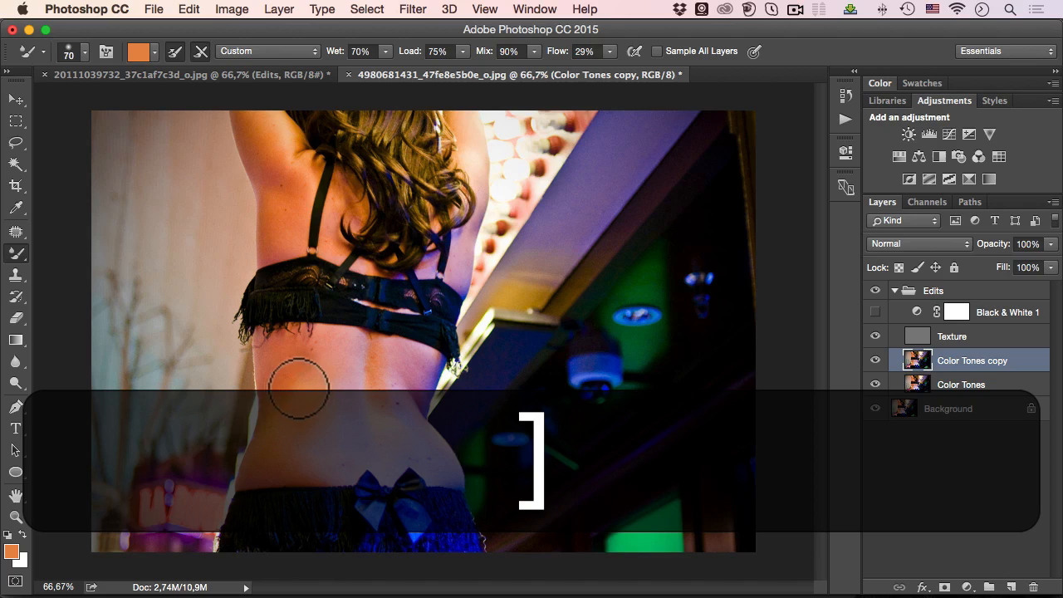
pyautogui.press(']')
pyautogui.press(']')
pyautogui.keyDown('alt'); pyautogui.click(333, 448); pyautogui.keyUp('alt')
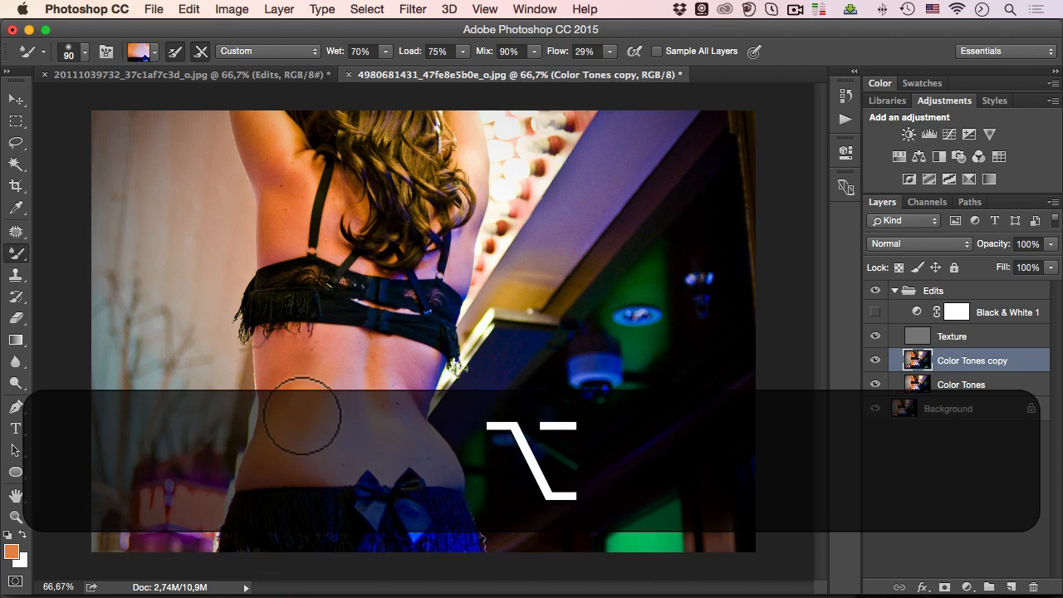
pyautogui.press(']')
pyautogui.press(']')
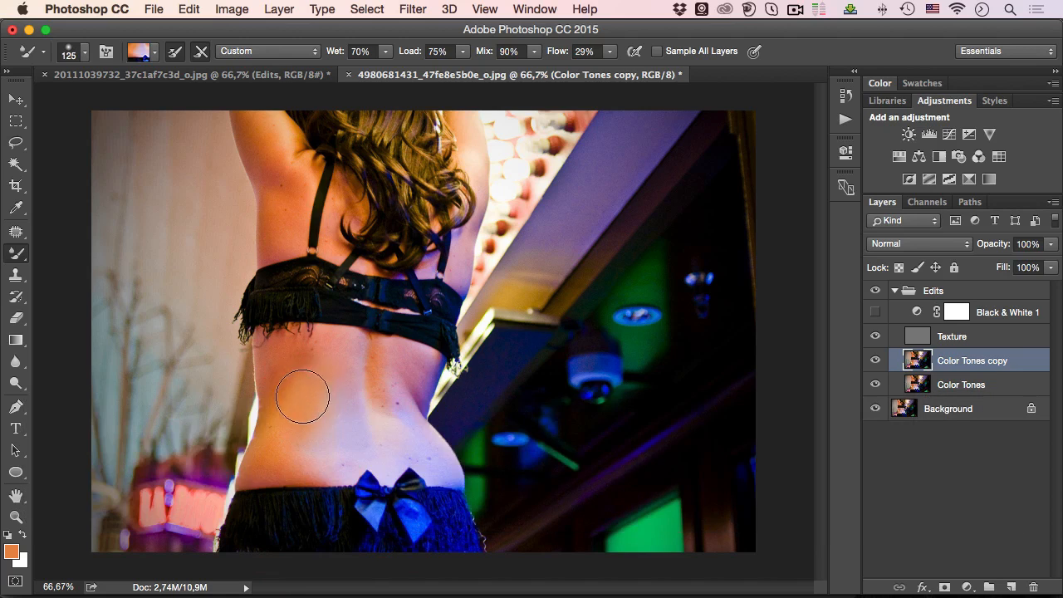
pyautogui.moveTo(311, 379)
pyautogui.mouseDown()
pyautogui.moveTo(296, 405)
pyautogui.moveTo(289, 441)
pyautogui.moveTo(298, 458)
pyautogui.moveTo(336, 362)
pyautogui.moveTo(354, 367)
pyautogui.moveTo(357, 443)
pyautogui.moveTo(306, 402)
pyautogui.moveTo(282, 362)
pyautogui.mouseUp()
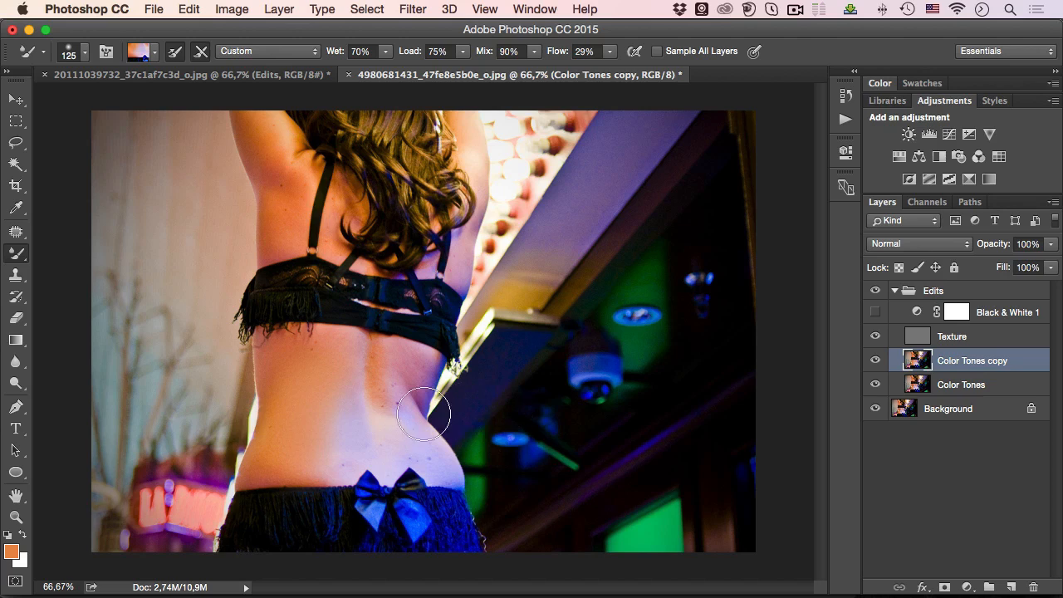
# Sample the pale skin above the bow and blend it across the centre and lower part of the back
pyautogui.press('alt')
pyautogui.keyDown('alt'); pyautogui.click(388, 437); pyautogui.keyUp('alt')
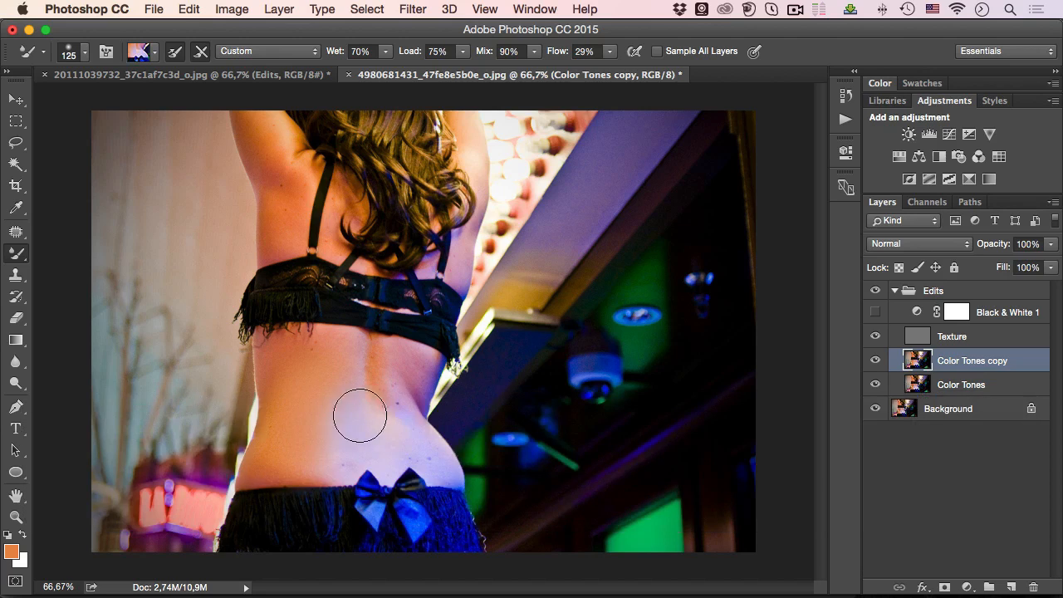
pyautogui.moveTo(367, 412); pyautogui.dragTo(368, 430)
pyautogui.moveTo(456, 452)
pyautogui.mouseDown()
pyautogui.moveTo(370, 428)
pyautogui.moveTo(356, 379)
pyautogui.moveTo(406, 412)
pyautogui.moveTo(402, 441)
pyautogui.moveTo(336, 451)
pyautogui.mouseUp()
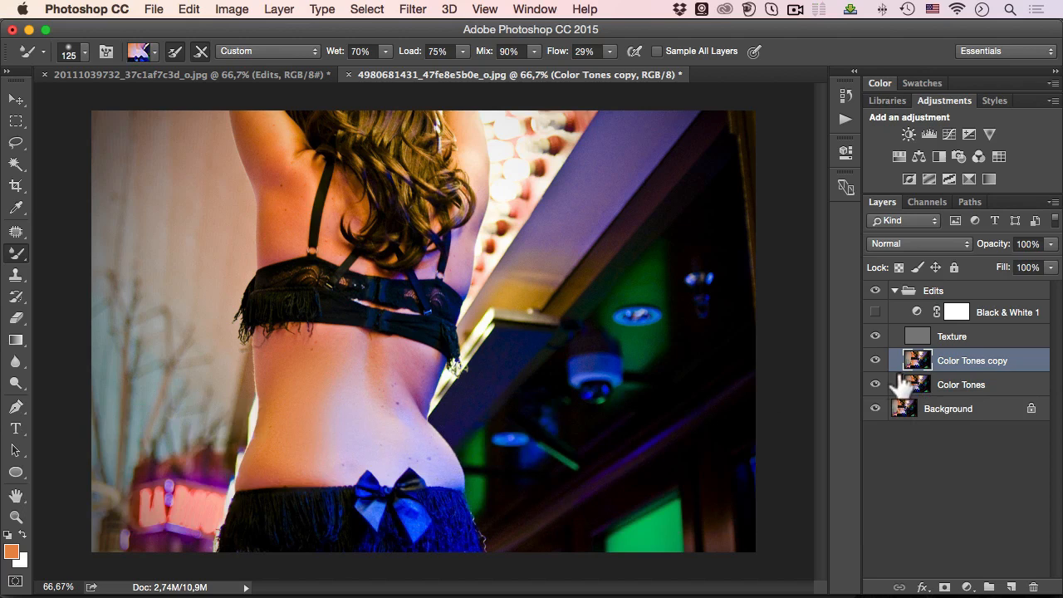
# Compare the original Background layer on its own with the retouched image by toggling the visibility of the other layers
pyautogui.keyDown('alt'); pyautogui.click(875, 408); pyautogui.keyUp('alt')
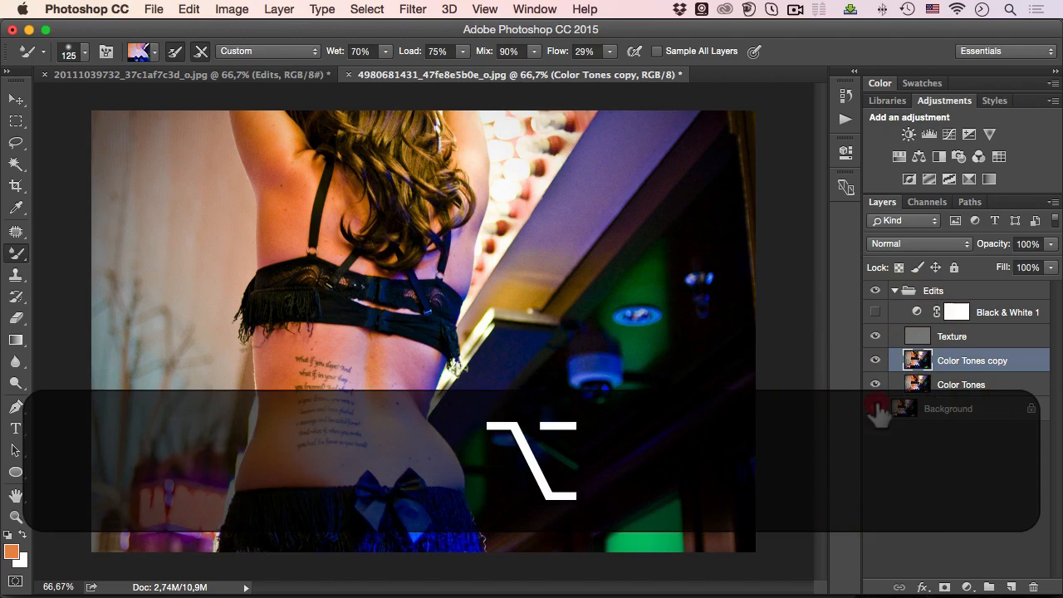
pyautogui.keyDown('alt'); pyautogui.click(875, 409); pyautogui.keyUp('alt')
pyautogui.keyDown('alt'); pyautogui.click(875, 409); pyautogui.keyUp('alt')
pyautogui.keyDown('alt'); pyautogui.click(874, 409); pyautogui.keyUp('alt')
pyautogui.keyDown('alt'); pyautogui.click(875, 409); pyautogui.keyUp('alt')
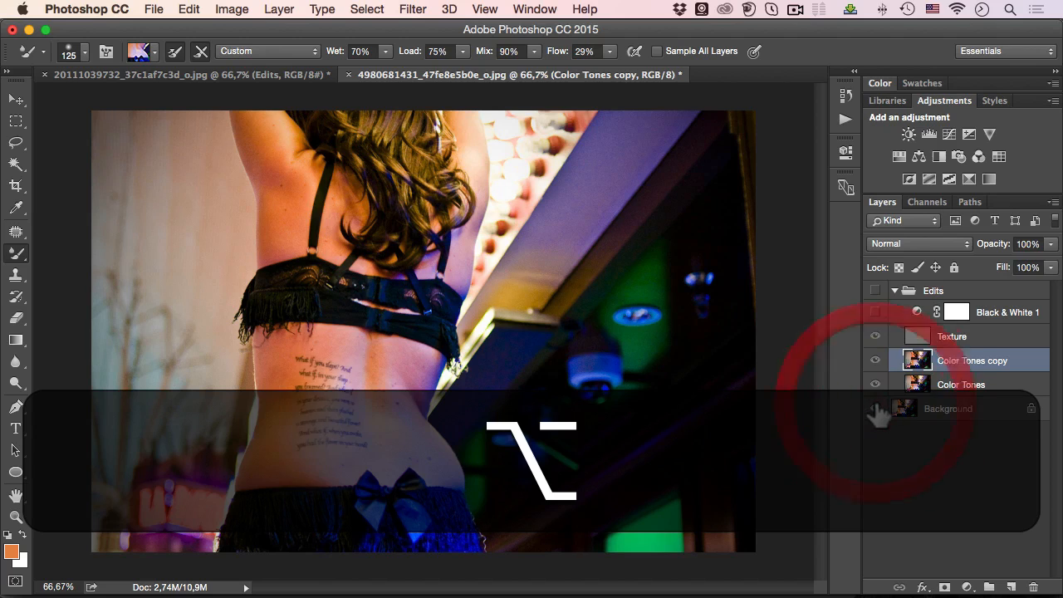
# Recheck the tattoo removal by switching repeatedly between the Background layer alone and the full retouch, finishing on the original
pyautogui.keyDown('alt'); pyautogui.click(875, 408); pyautogui.keyUp('alt')
pyautogui.keyDown('alt'); pyautogui.click(875, 409); pyautogui.keyUp('alt')
pyautogui.keyDown('alt'); pyautogui.click(875, 408); pyautogui.keyUp('alt')
pyautogui.keyDown('alt'); pyautogui.click(875, 409); pyautogui.keyUp('alt')
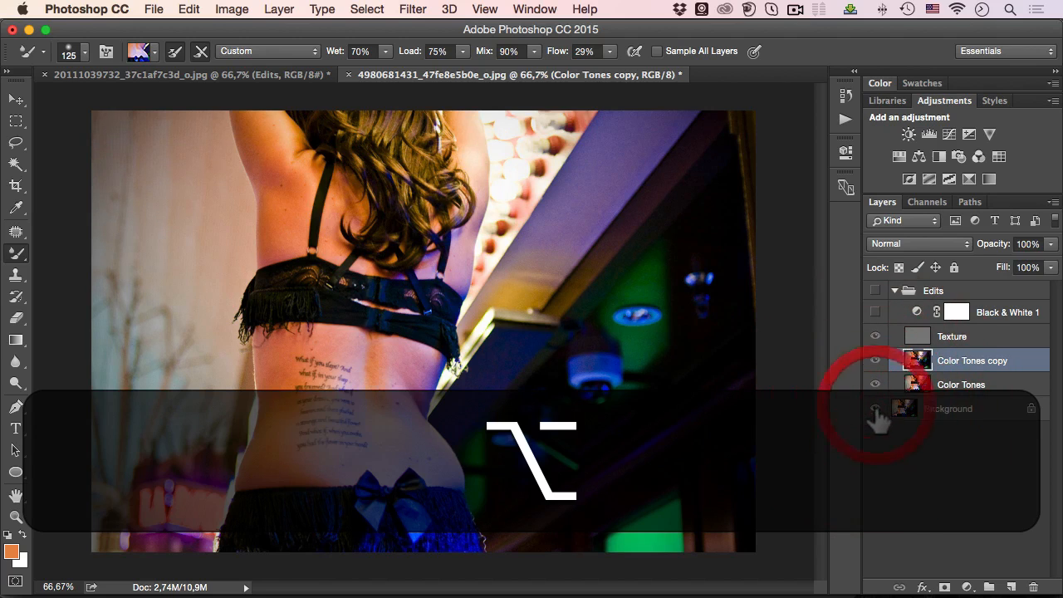
pyautogui.keyDown('alt'); pyautogui.click(875, 411); pyautogui.keyUp('alt')
pyautogui.keyDown('alt'); pyautogui.click(874, 409); pyautogui.keyUp('alt')
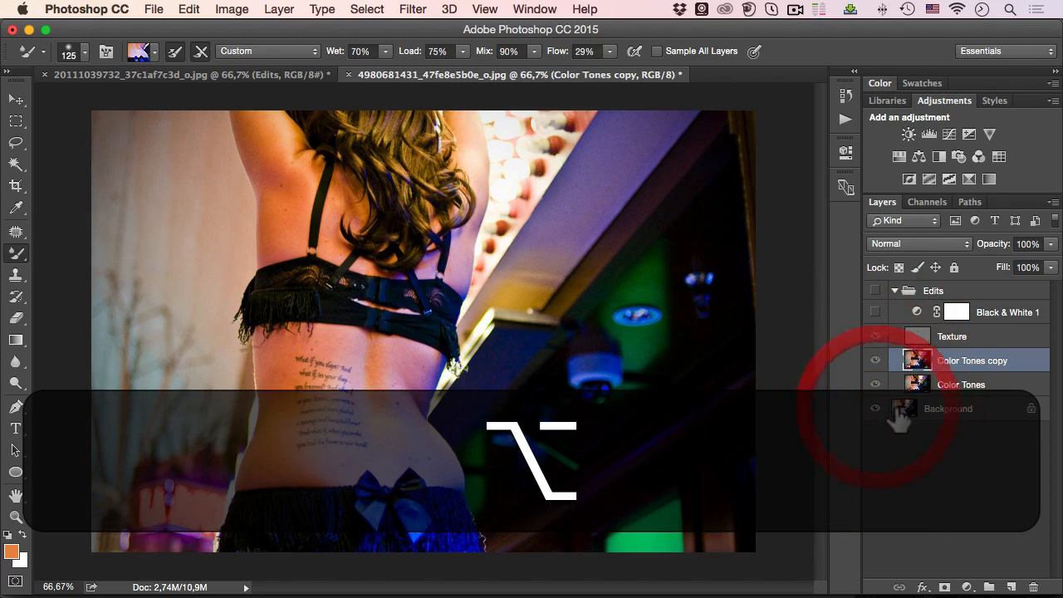
# Duplicate the original Background layer
pyautogui.click(889, 414)
pyautogui.press('super')
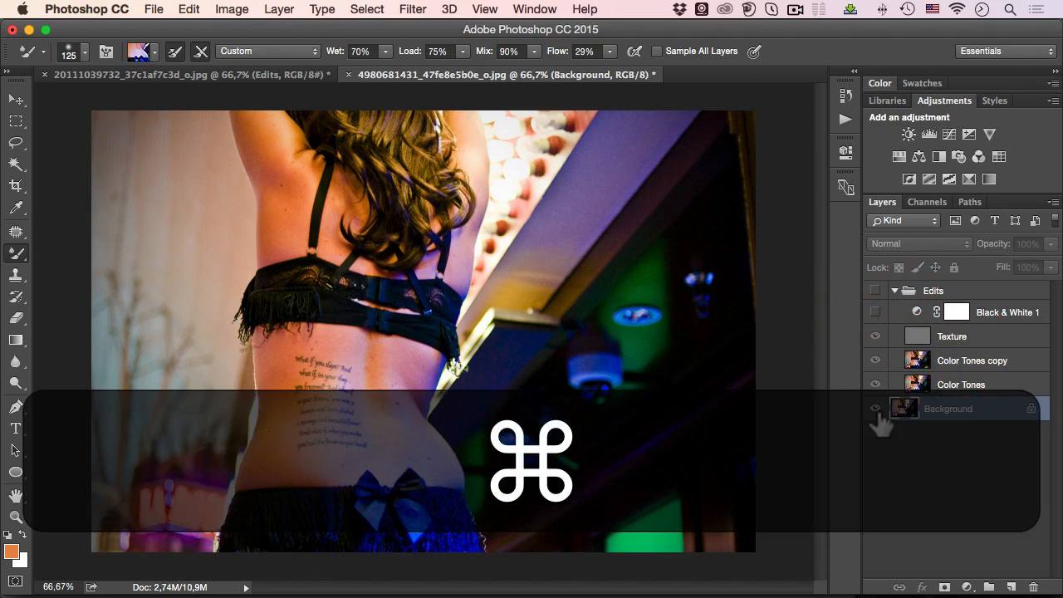
pyautogui.press('super+j')
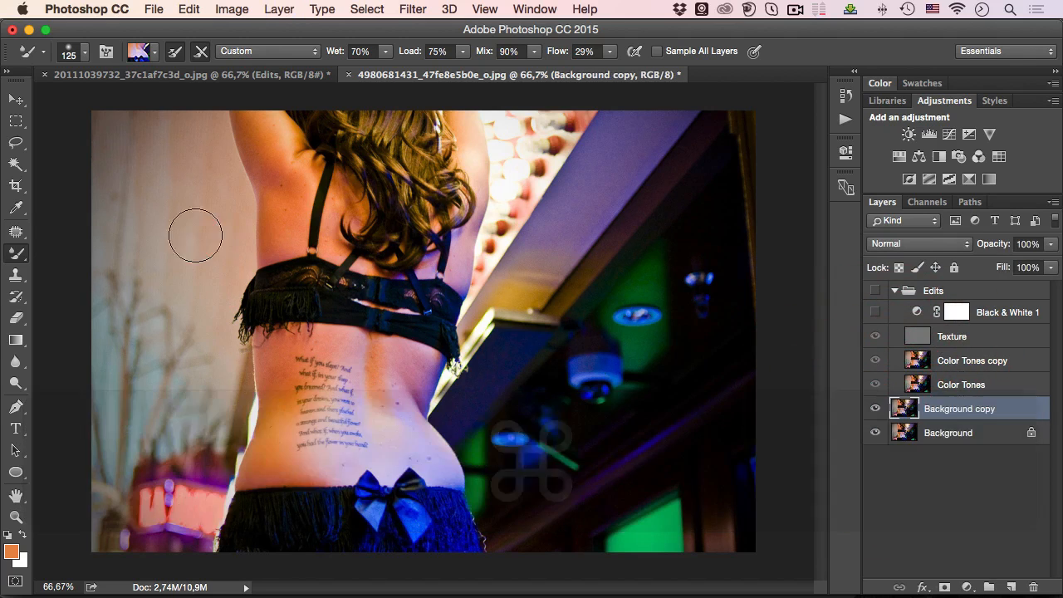
# Try to replace the tattoo on the duplicate layer with skin from across the spine, using a Content-Aware Patch around the whole text
pyautogui.press('super+space')
pyautogui.keyDown('super'); pyautogui.click(386, 392); pyautogui.keyUp('super')
pyautogui.keyDown('super'); pyautogui.click(386, 392); pyautogui.keyUp('super')
pyautogui.moveTo(344, 381); pyautogui.dragTo(465, 325)
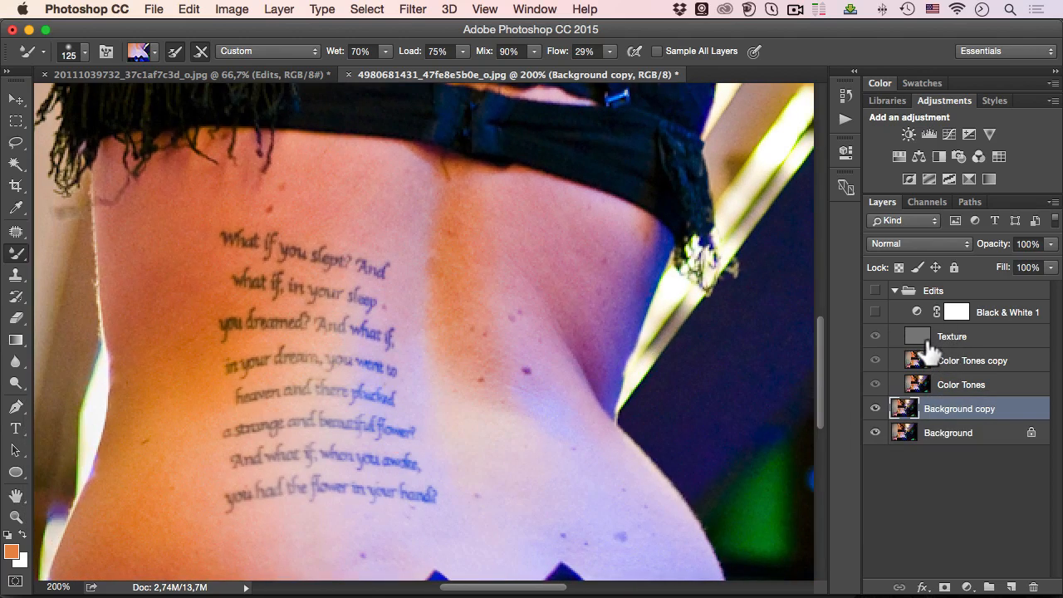
pyautogui.click(16, 233)
pyautogui.moveTo(220, 214)
pyautogui.mouseDown()
pyautogui.moveTo(197, 263)
pyautogui.moveTo(215, 299)
pyautogui.moveTo(190, 378)
pyautogui.moveTo(207, 513)
pyautogui.moveTo(264, 537)
pyautogui.moveTo(396, 538)
pyautogui.moveTo(483, 520)
pyautogui.moveTo(446, 428)
pyautogui.moveTo(414, 272)
pyautogui.moveTo(370, 223)
pyautogui.moveTo(271, 203)
pyautogui.mouseUp()
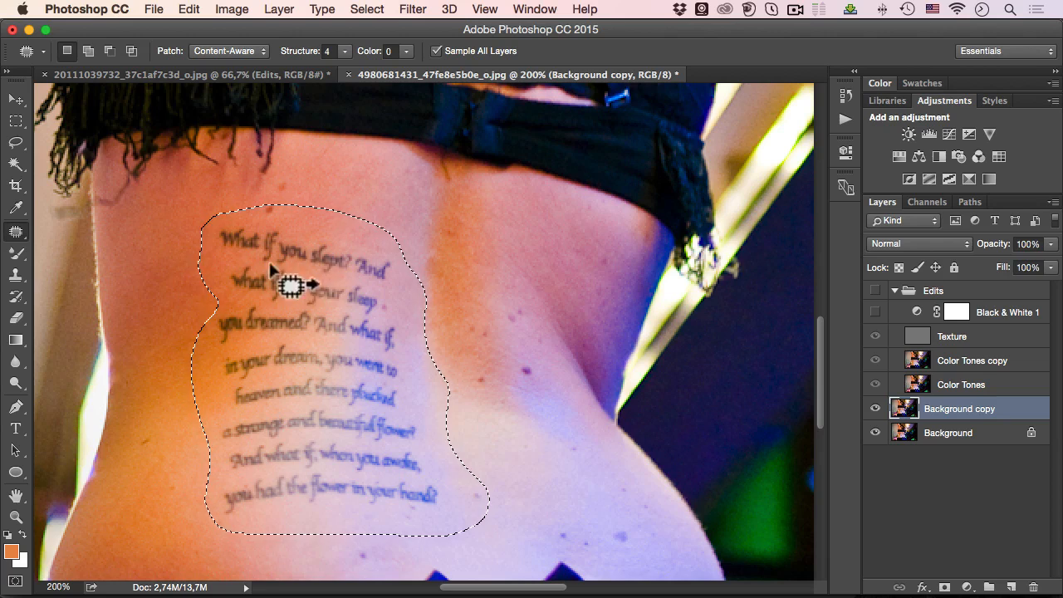
pyautogui.moveTo(307, 333); pyautogui.dragTo(579, 336)
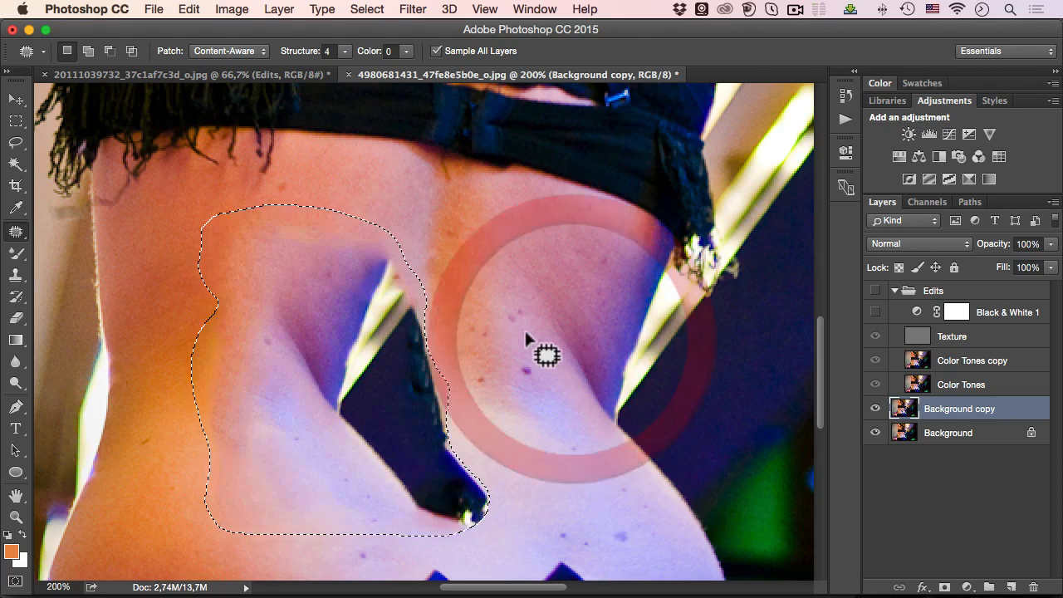
# Undo the patch applied over the tattoo on the Background copy layer
pyautogui.click(506, 314)
pyautogui.press('super+z')
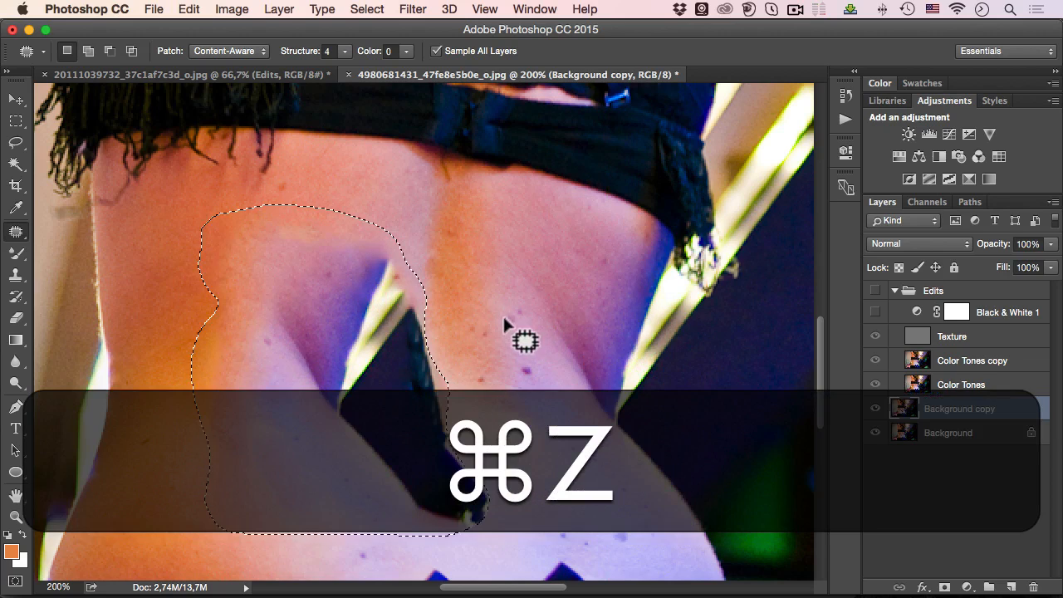
pyautogui.press('alt+super+z')
pyautogui.press('alt+super+z')
# Hide the Background copy layer and clear the selection around the tattoo
pyautogui.click(874, 408)
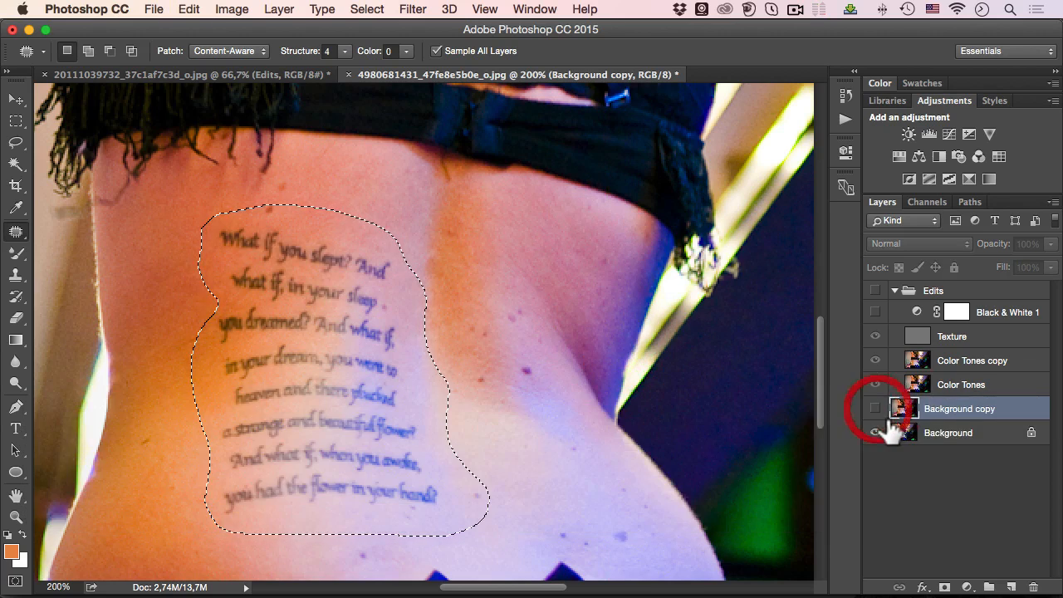
pyautogui.click(876, 434)
pyautogui.press('super+d')
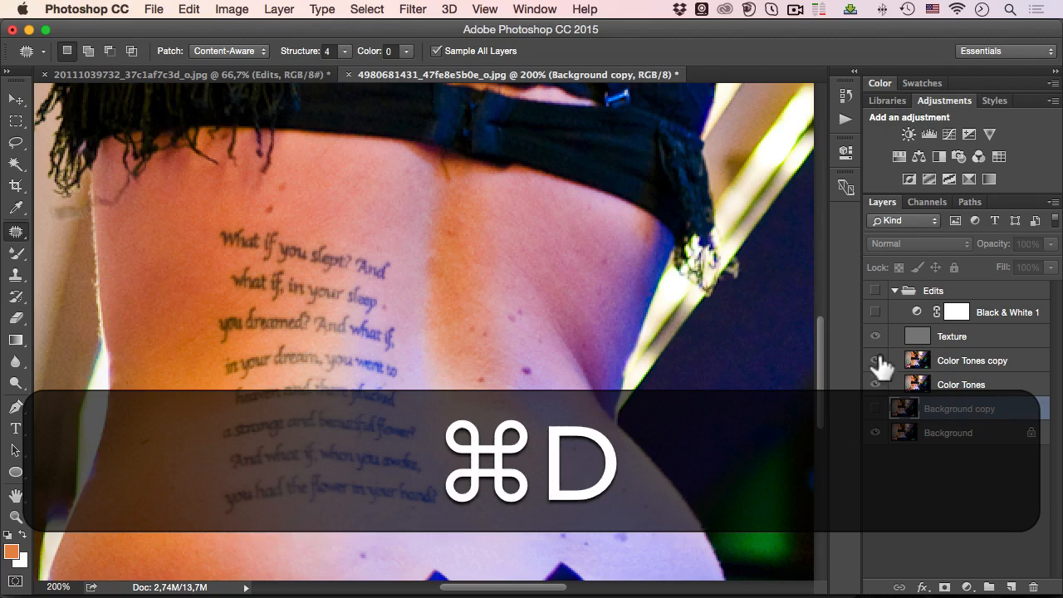
# Show the Edits group again and review the whole retouched photo at 50%
pyautogui.click(874, 291)
pyautogui.press('space')
pyautogui.keyDown('alt'); pyautogui.click(489, 346); pyautogui.keyUp('alt')
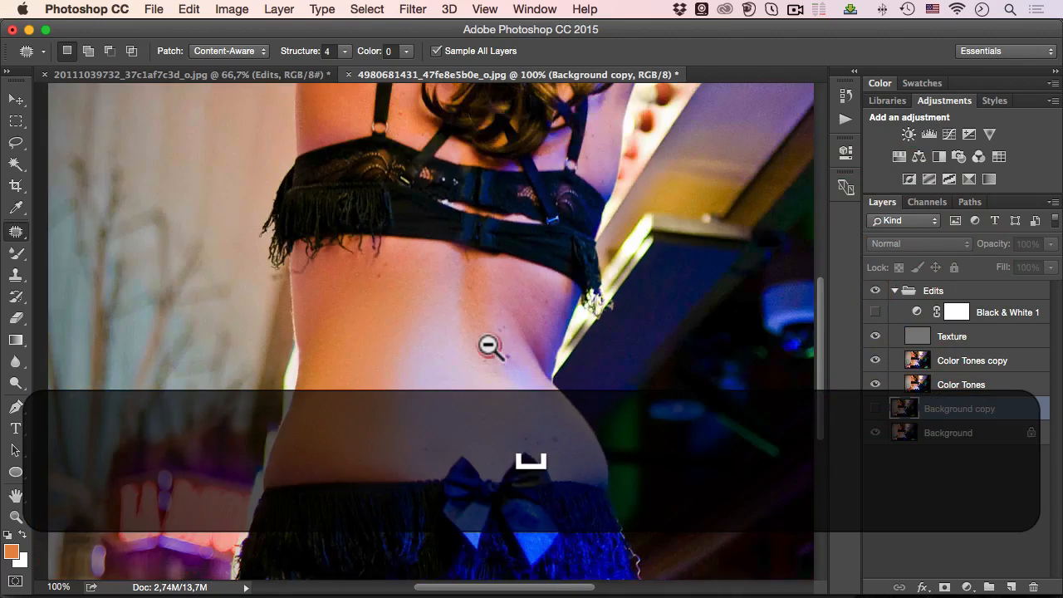
pyautogui.keyDown('alt'); pyautogui.click(489, 346); pyautogui.keyUp('alt')
pyautogui.keyDown('alt'); pyautogui.click(427, 379); pyautogui.keyUp('alt')
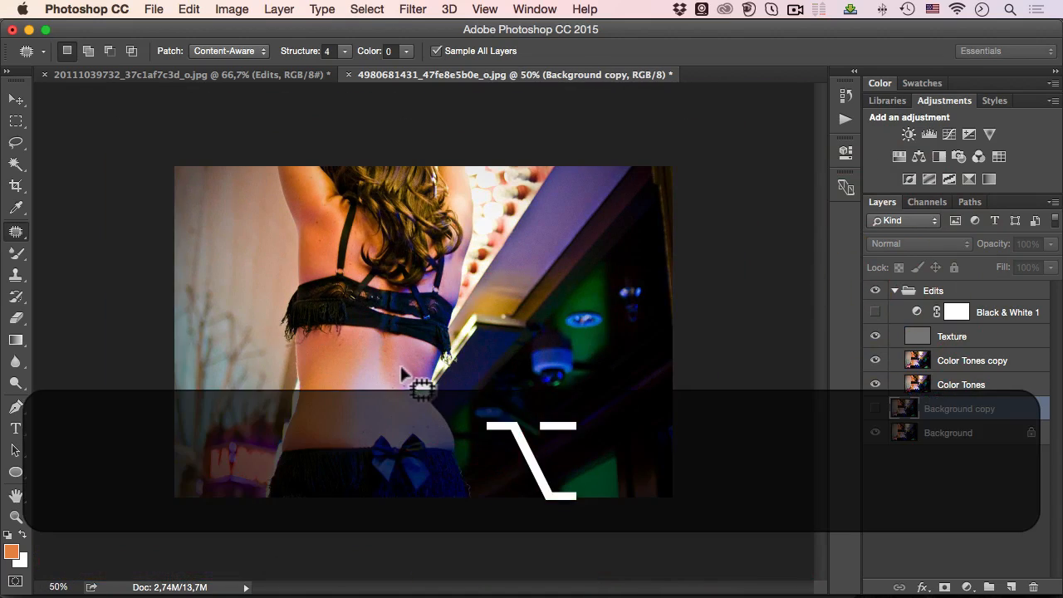